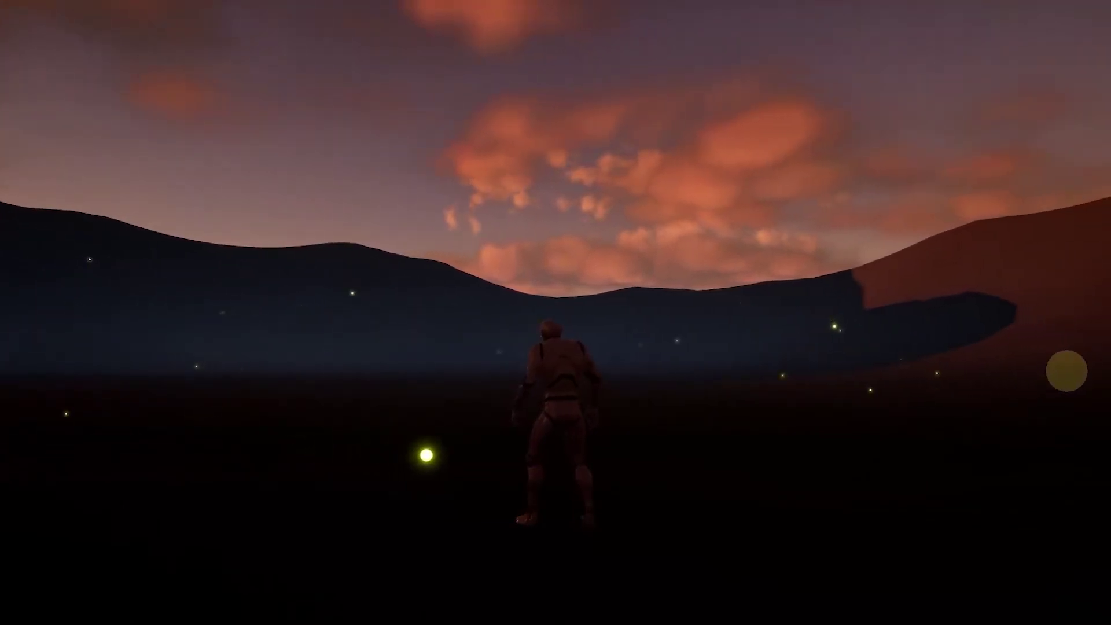
{"action": "key", "text": "w"}
{"action": "key", "text": "w"}
{"action": "key", "text": "w"}
{"action": "key", "text": "w"}
{"action": "key", "text": "w"}
{"action": "key", "text": "w"}
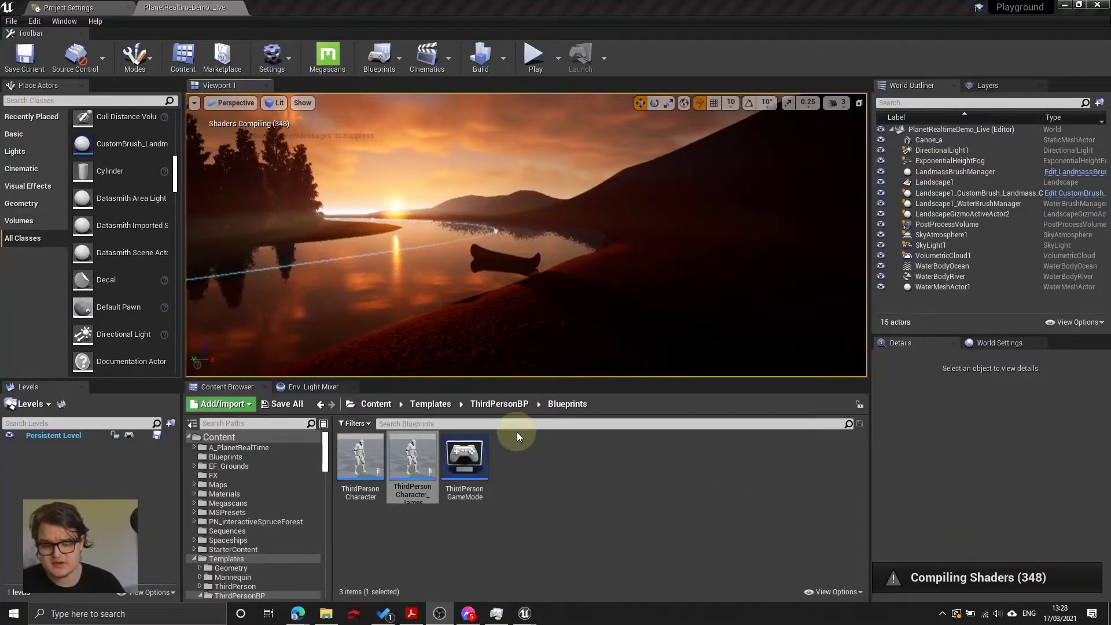
Step: Open the child blueprint of ThirdPersonCharacter, inspect the character in its viewport, and put the editor window away
{"action": "left_click", "coordinate": [360, 460]}
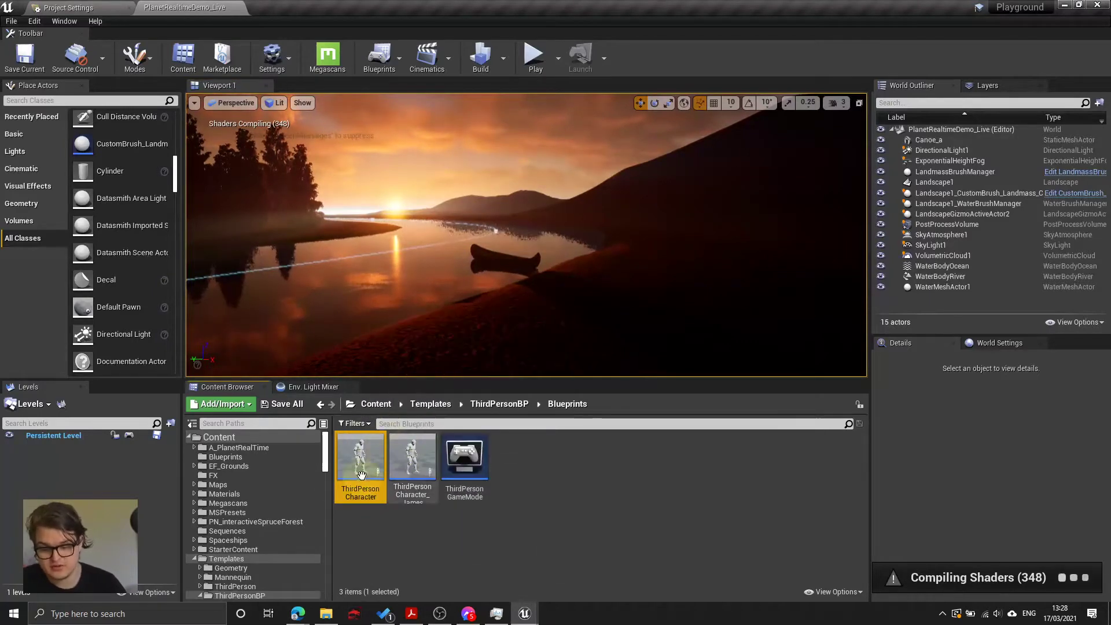
{"action": "right_click", "coordinate": [360, 460]}
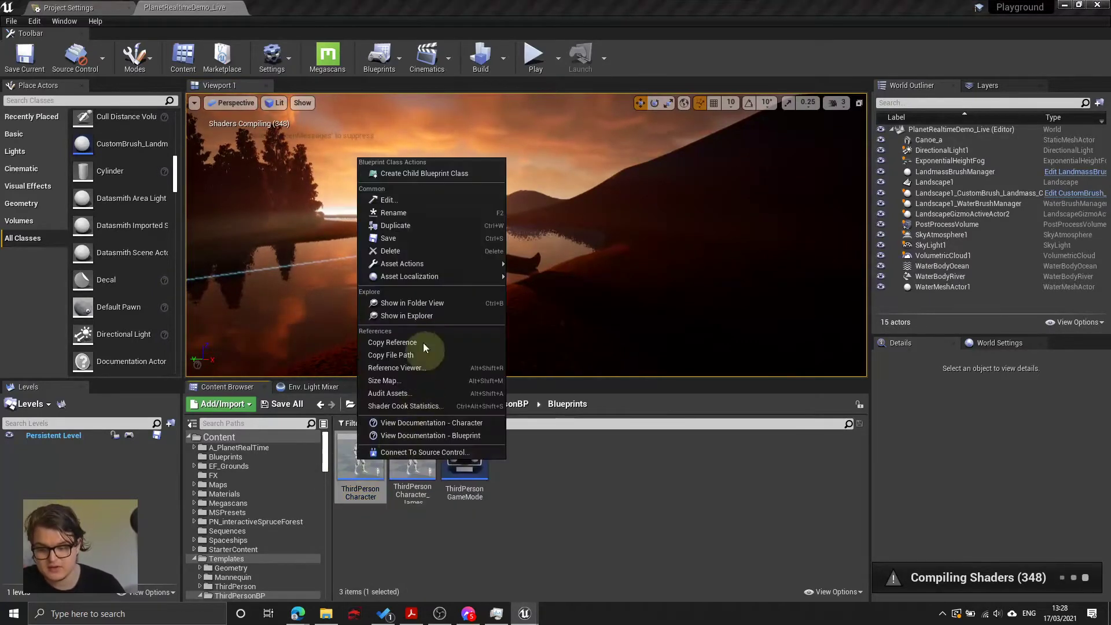
{"action": "left_click", "coordinate": [412, 454]}
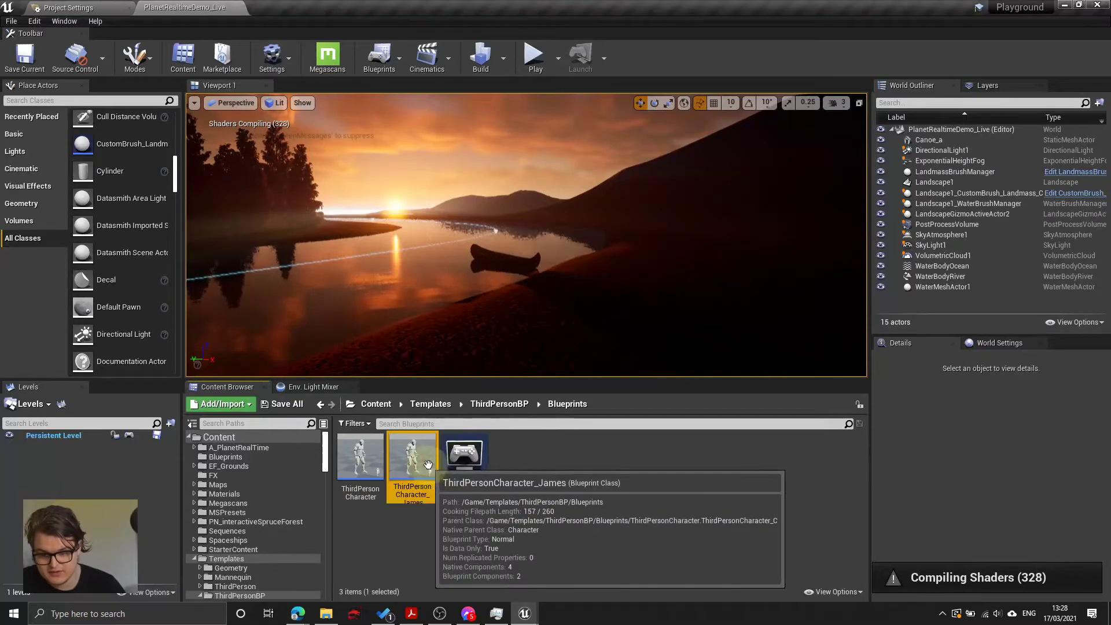
{"action": "double_click", "coordinate": [412, 449]}
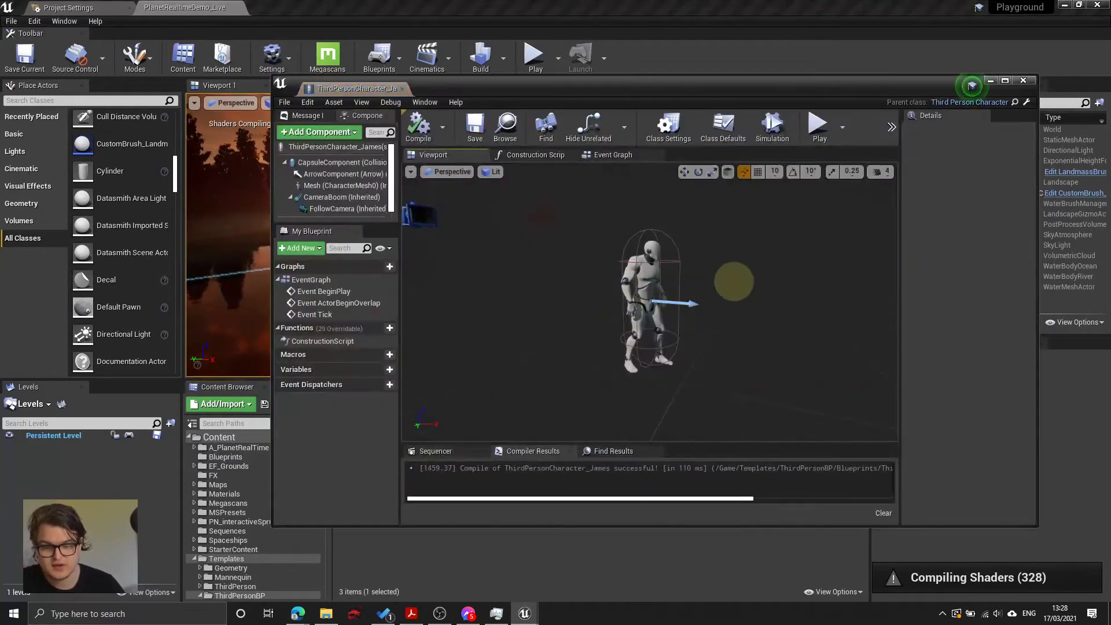
{"action": "mouse_move", "coordinate": [688, 283]}
{"action": "right_mouse_down"}
{"action": "mouse_move", "coordinate": [633, 276]}
{"action": "mouse_move", "coordinate": [691, 285]}
{"action": "right_mouse_up"}
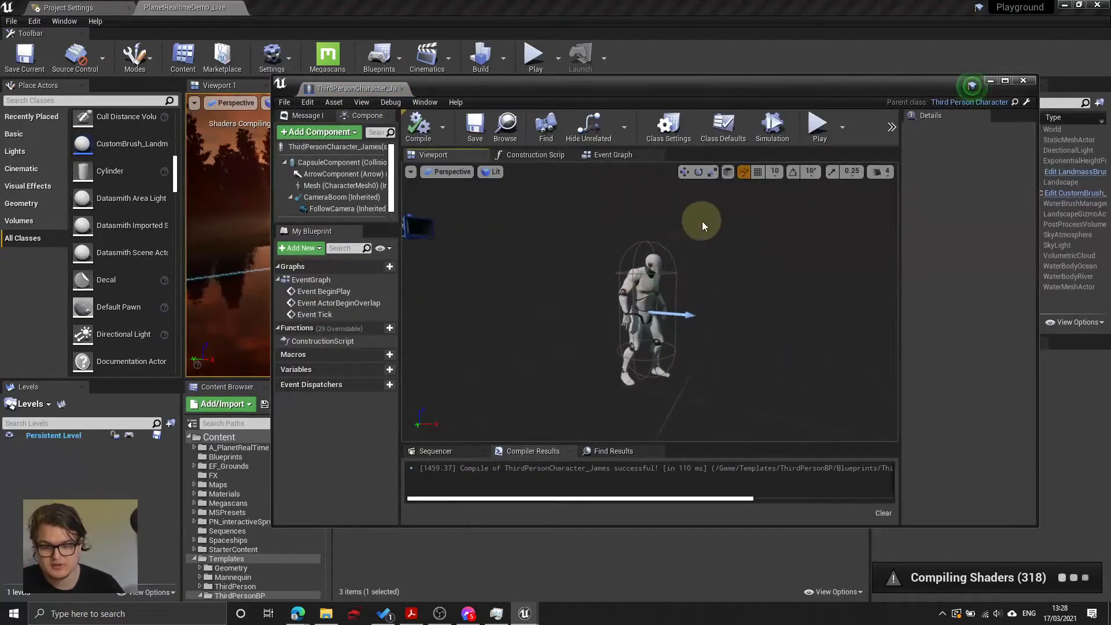
{"action": "left_click", "coordinate": [992, 82]}
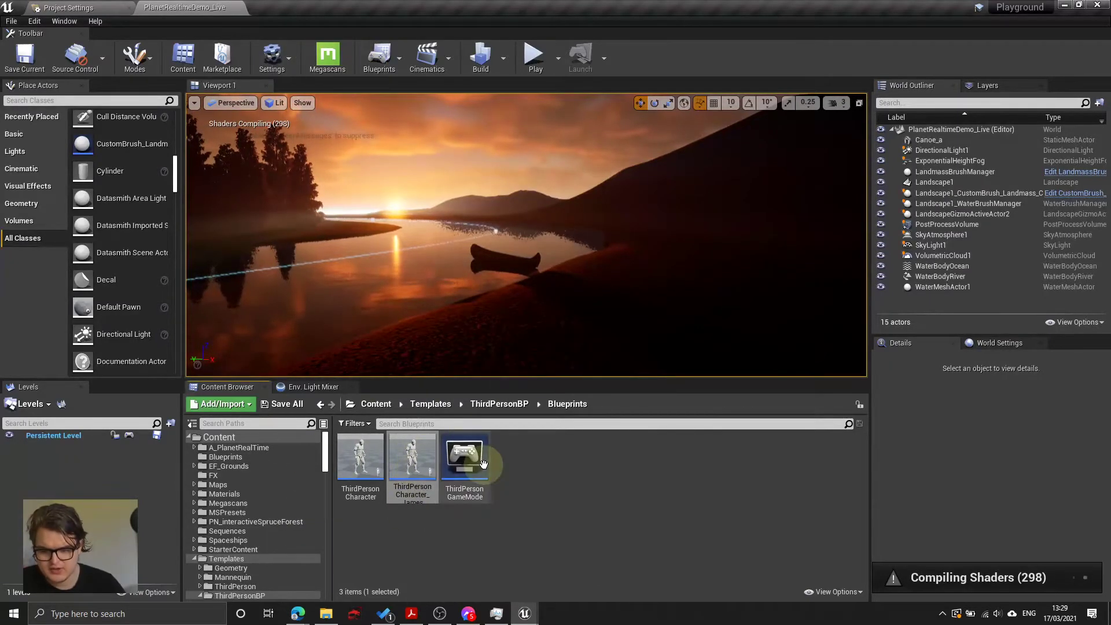
Step: Open the ThirdPersonGameMode blueprint and check which character is chosen as its Default Pawn Class
{"action": "left_click", "coordinate": [480, 462]}
{"action": "double_click", "coordinate": [480, 462]}
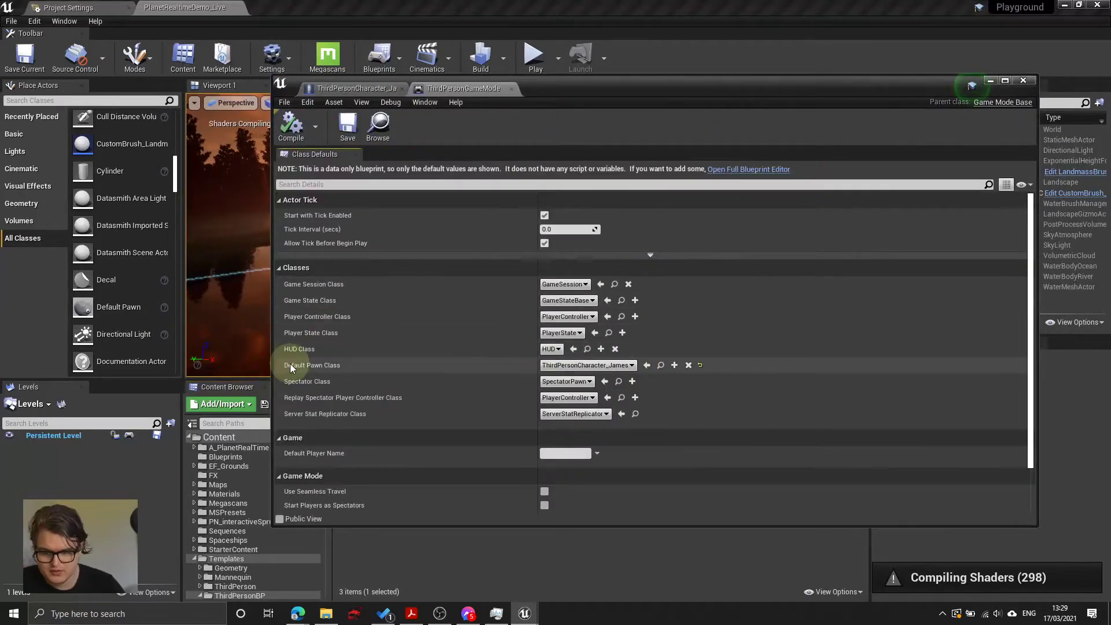
{"action": "left_click", "coordinate": [602, 365]}
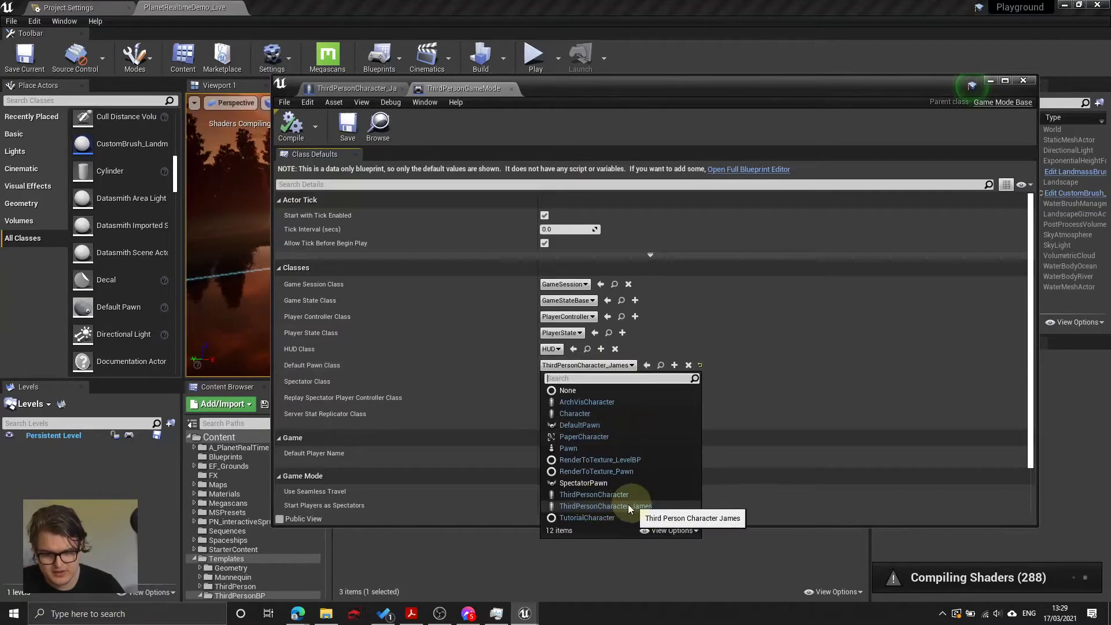
{"action": "left_click", "coordinate": [988, 81]}
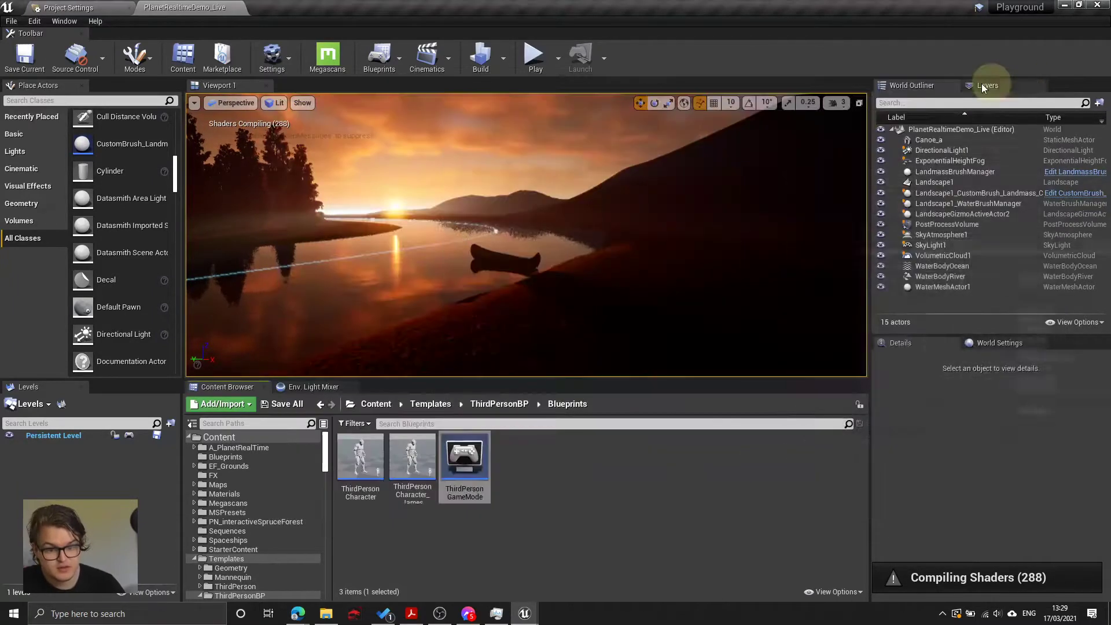
Step: Play the level, walk the third-person character around the lake shore in several directions, and stop the play session
{"action": "left_click", "coordinate": [535, 58]}
{"action": "key", "text": "w"}
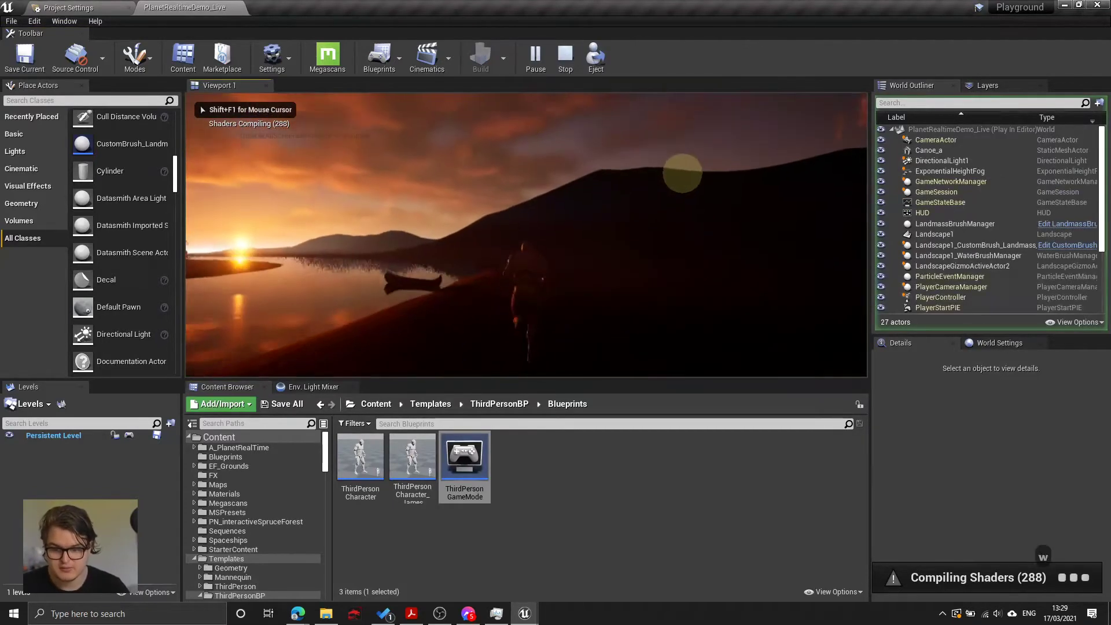
{"action": "key", "text": "d"}
{"action": "key", "text": "a"}
{"action": "key", "text": "s"}
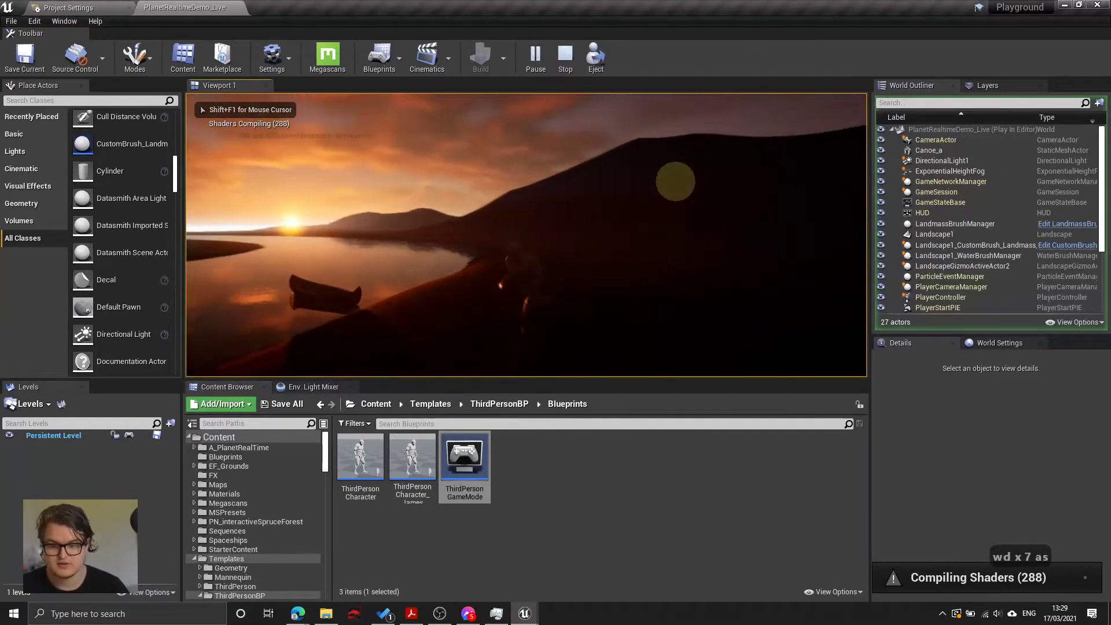
{"action": "key", "text": "d"}
{"action": "key", "text": "w"}
{"action": "key", "text": "w"}
{"action": "key", "text": "w"}
{"action": "key", "text": "w"}
{"action": "key", "text": "w"}
{"action": "key", "text": "w"}
{"action": "key", "text": "w"}
{"action": "key", "text": "w"}
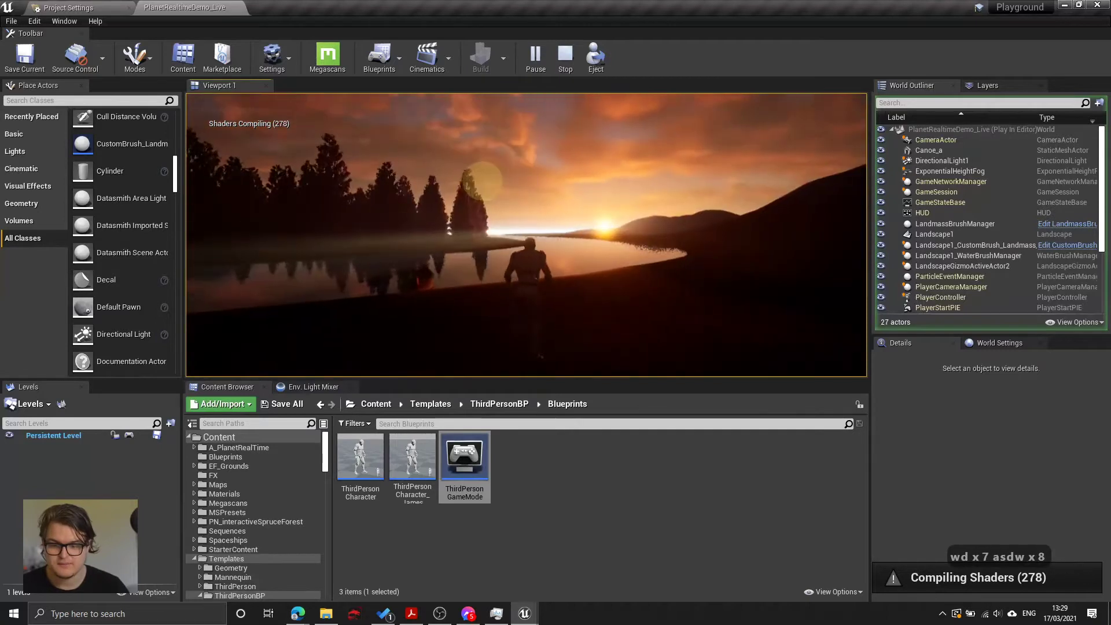
{"action": "key", "text": "a"}
{"action": "key", "text": "s"}
{"action": "key", "text": "s"}
{"action": "key", "text": "s"}
{"action": "key", "text": "s"}
{"action": "key", "text": "s"}
{"action": "key", "text": "s"}
{"action": "key", "text": "s"}
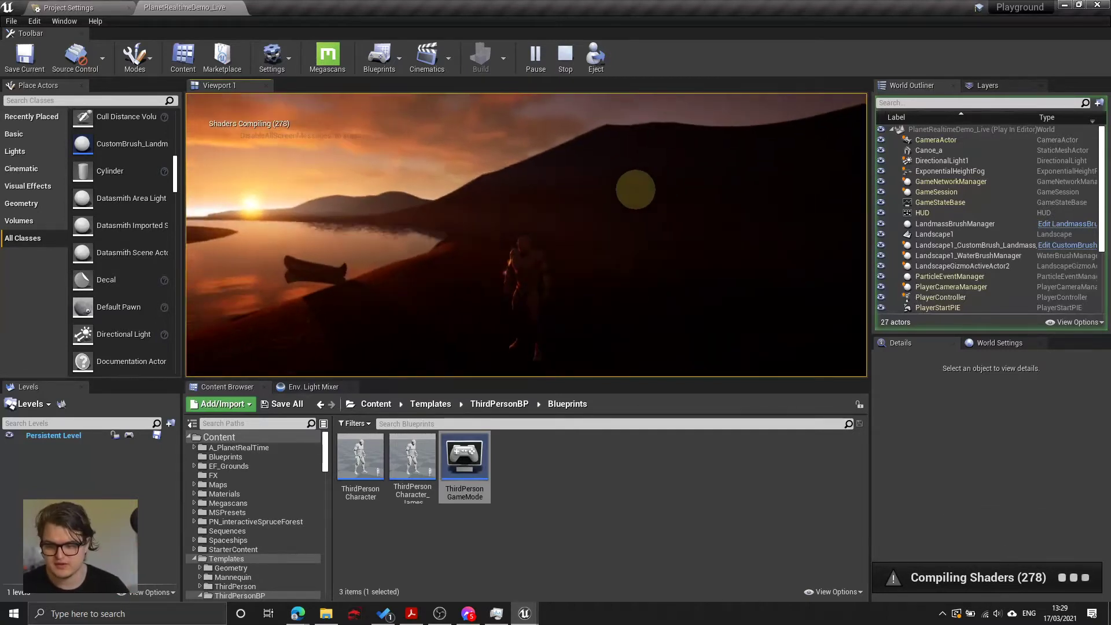
{"action": "key", "text": "s"}
{"action": "key", "text": "a"}
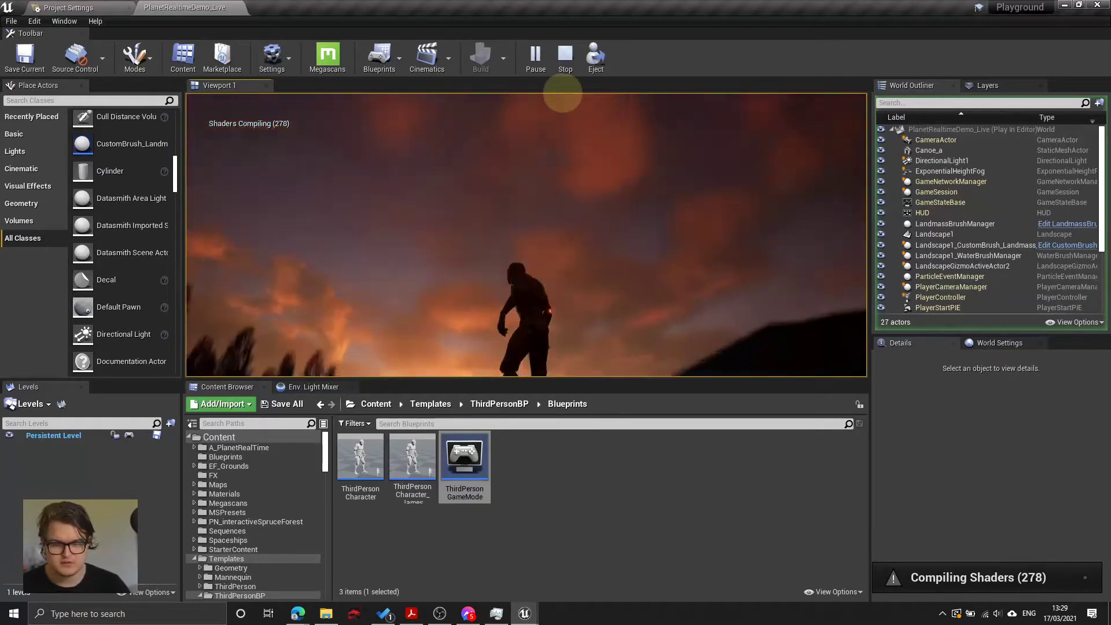
{"action": "key", "text": "Escape"}
{"action": "left_click", "coordinate": [565, 55]}
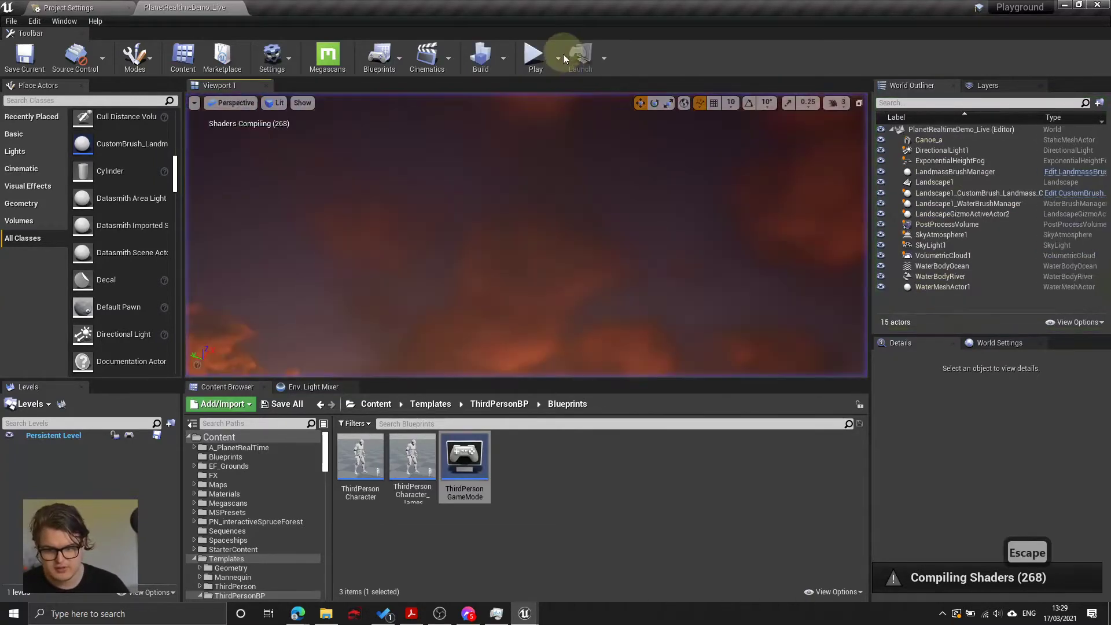
{"action": "right_click_drag", "start_coordinate": [597, 380], "coordinate": [580, 237]}
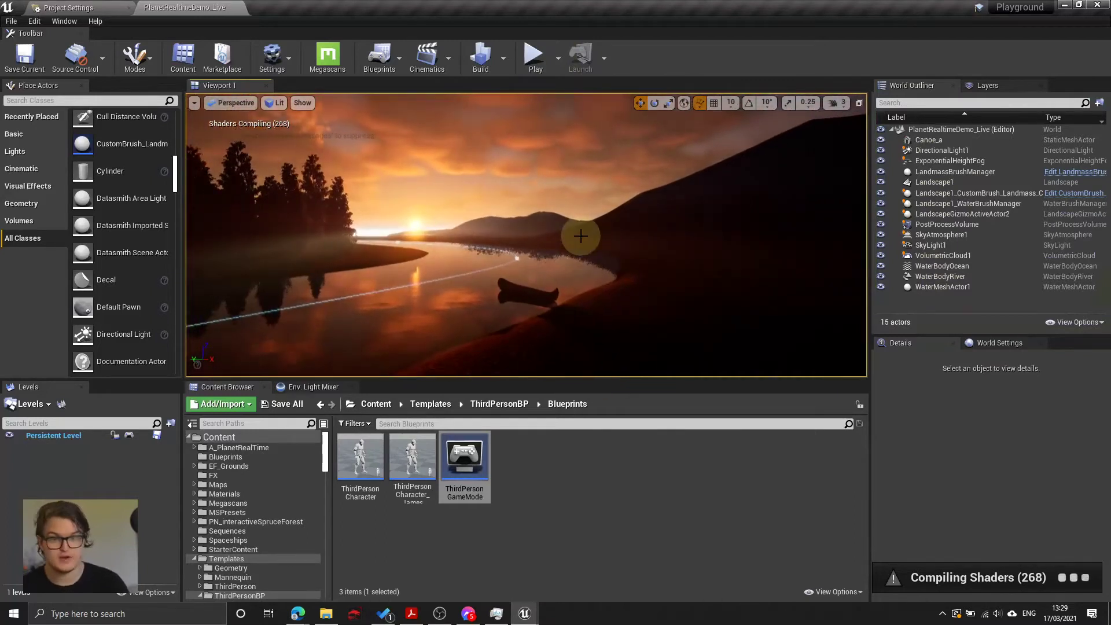
Step: Create a folder named FX inside the A_PlanetRealTime content folder and open it
{"action": "left_click", "coordinate": [254, 446]}
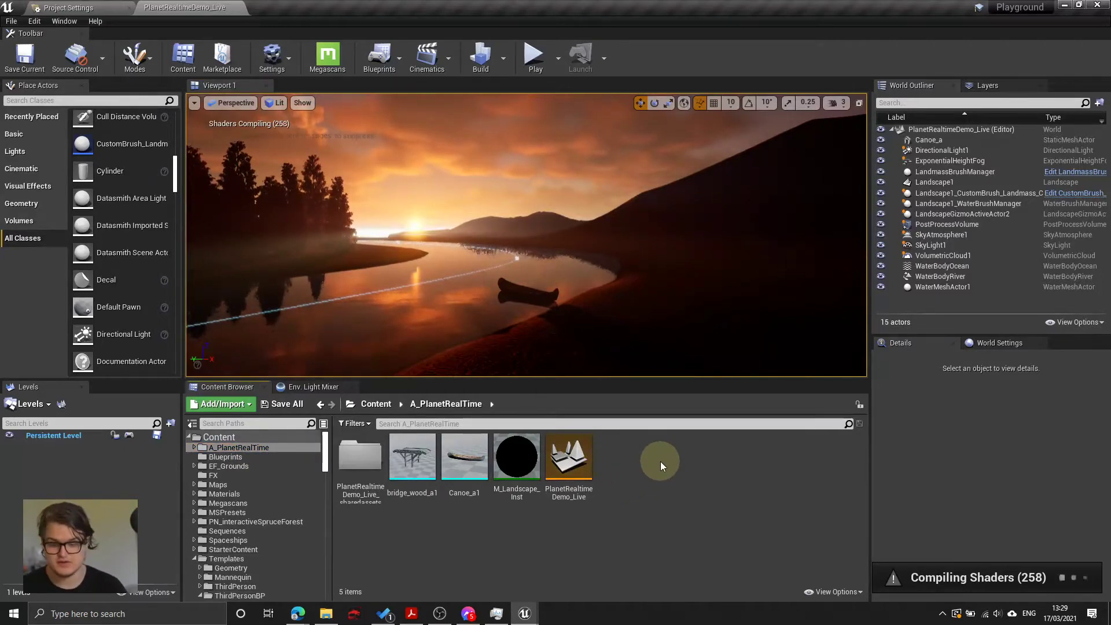
{"action": "right_click", "coordinate": [637, 472]}
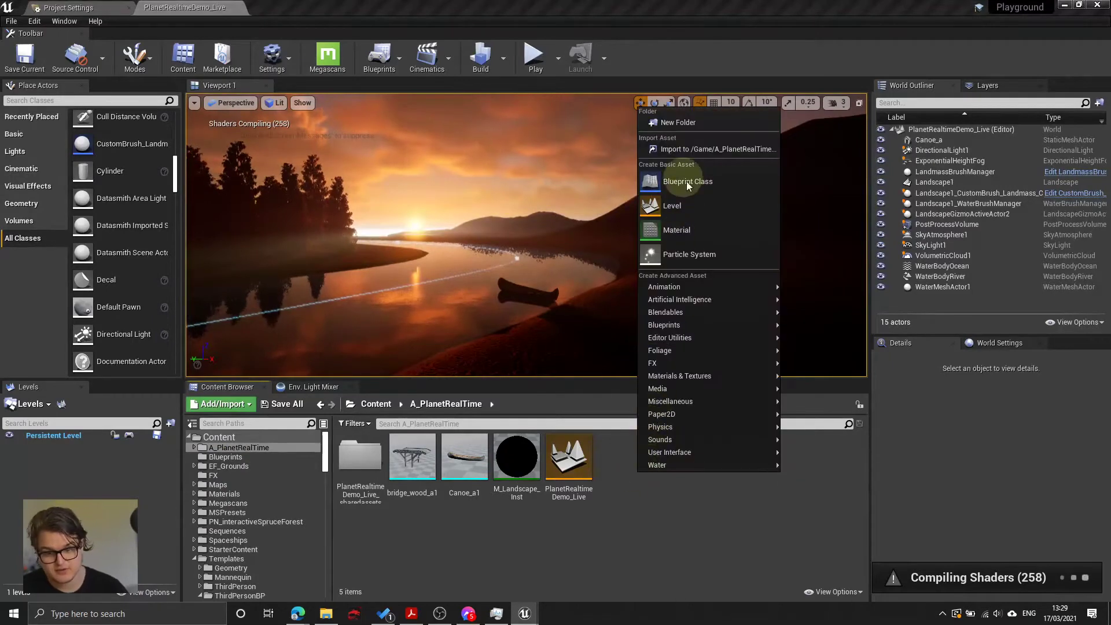
{"action": "left_click", "coordinate": [697, 124]}
{"action": "type", "text": "FX"}
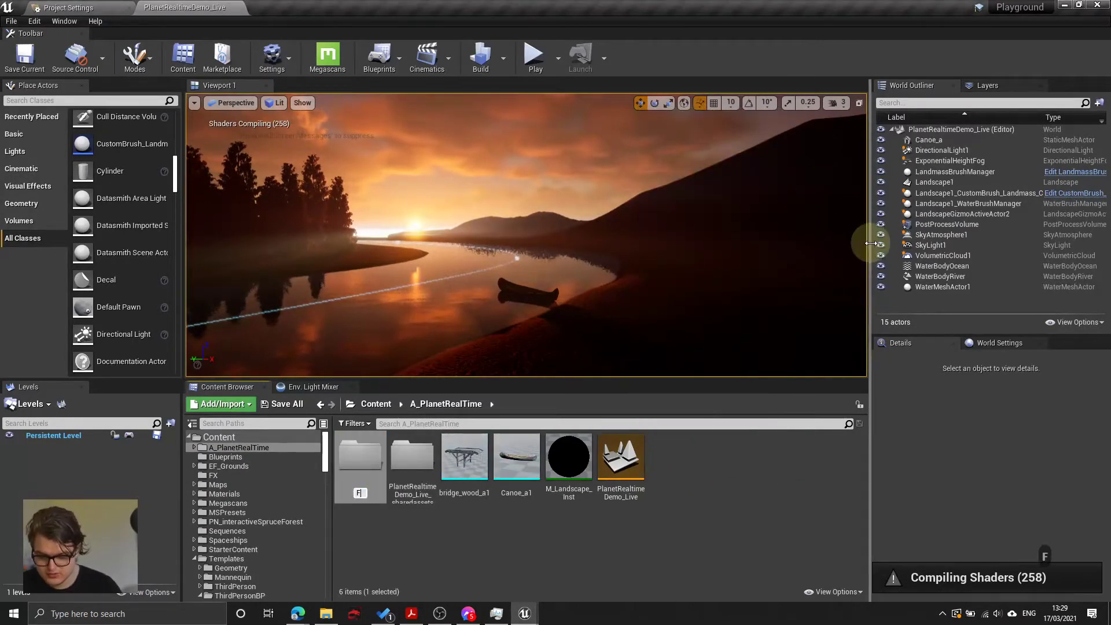
{"action": "key", "text": "Return"}
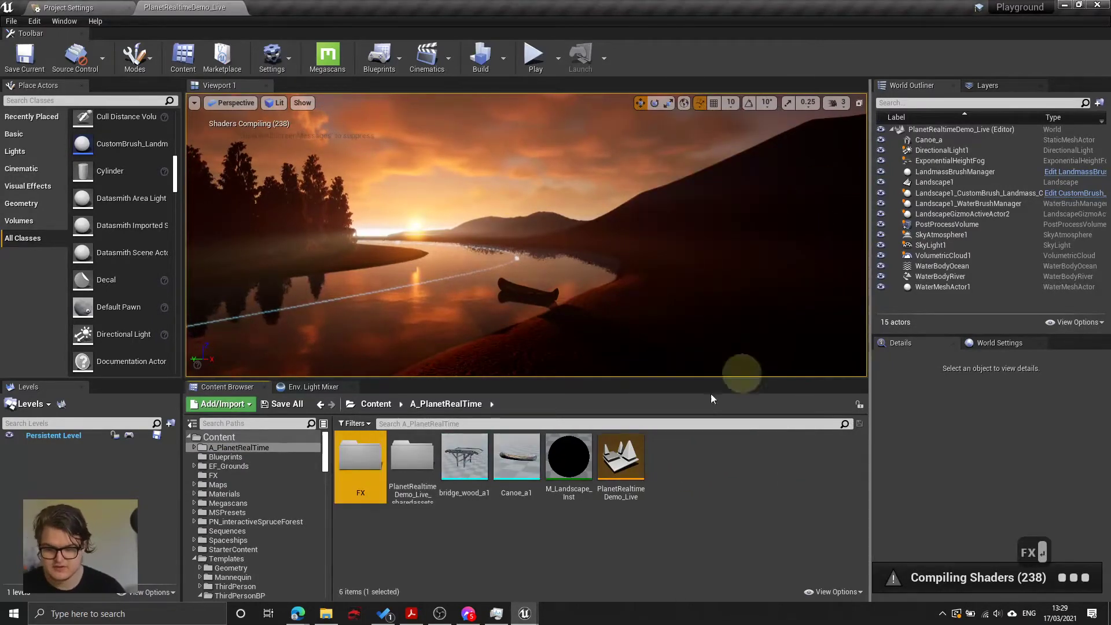
{"action": "double_click", "coordinate": [360, 460]}
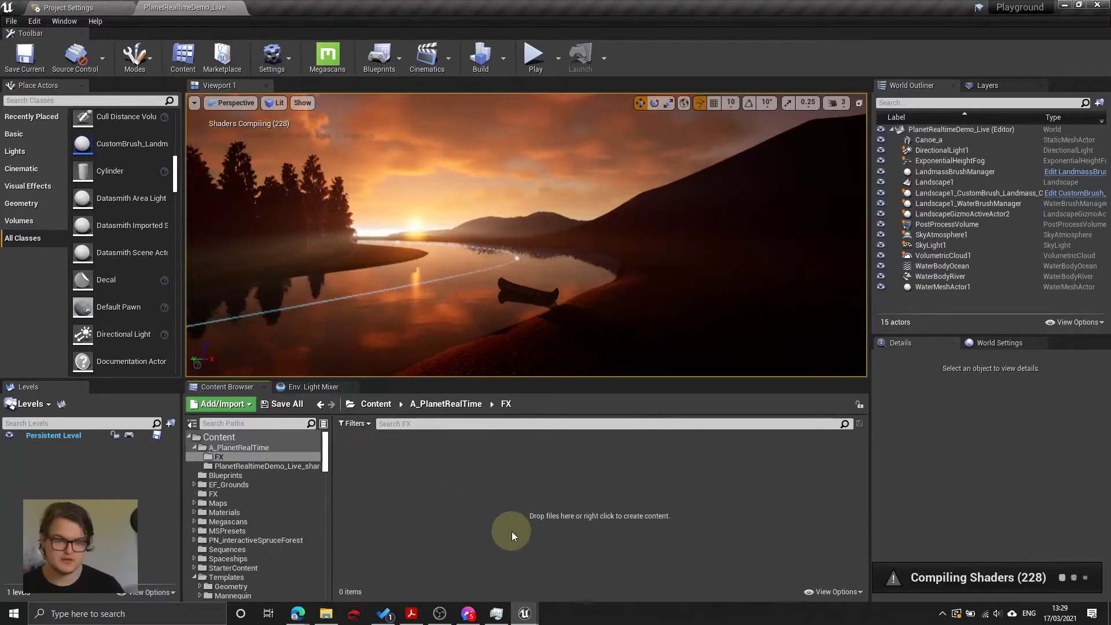
Step: Create a Niagara Emitter in the FX folder from the Hanging Particulates template and name it PE_Fireflies
{"action": "right_click", "coordinate": [439, 462]}
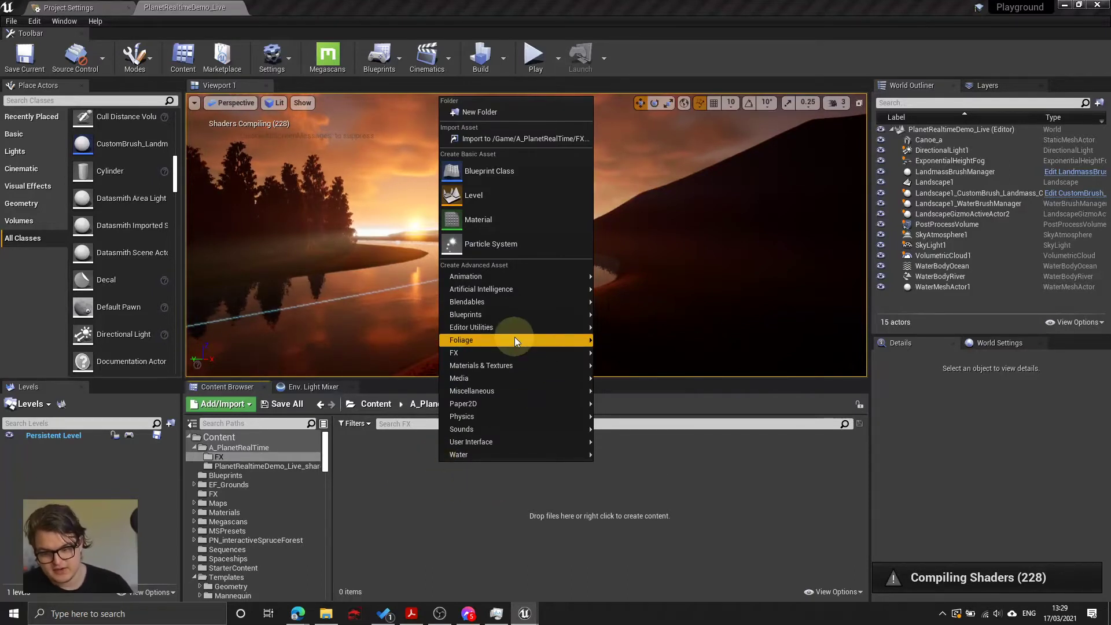
{"action": "mouse_move", "coordinate": [450, 352]}
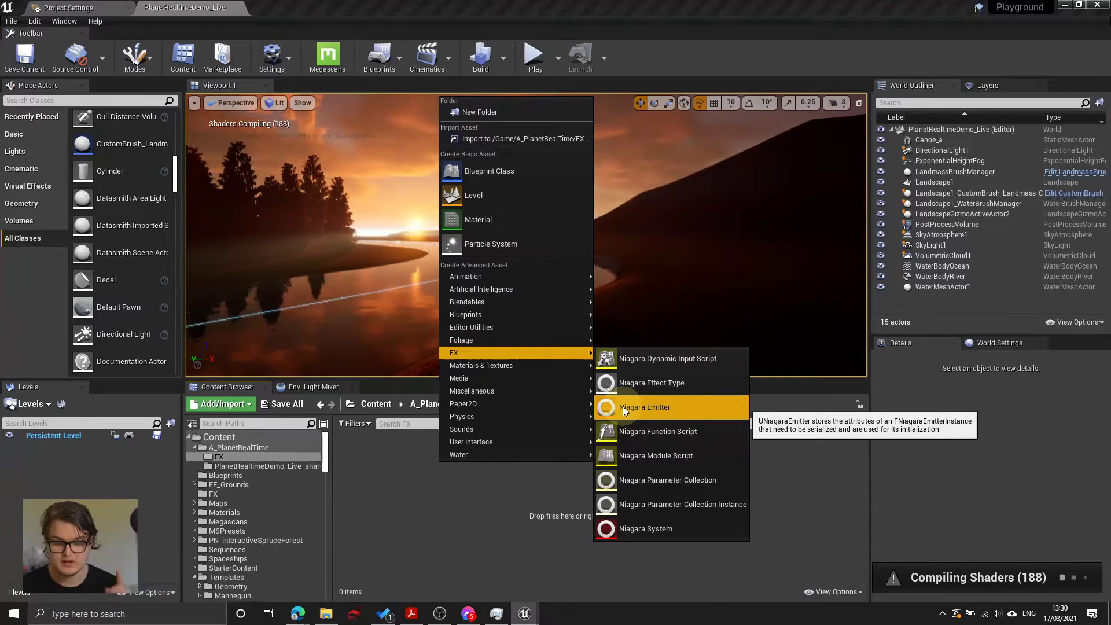
{"action": "left_click", "coordinate": [643, 404]}
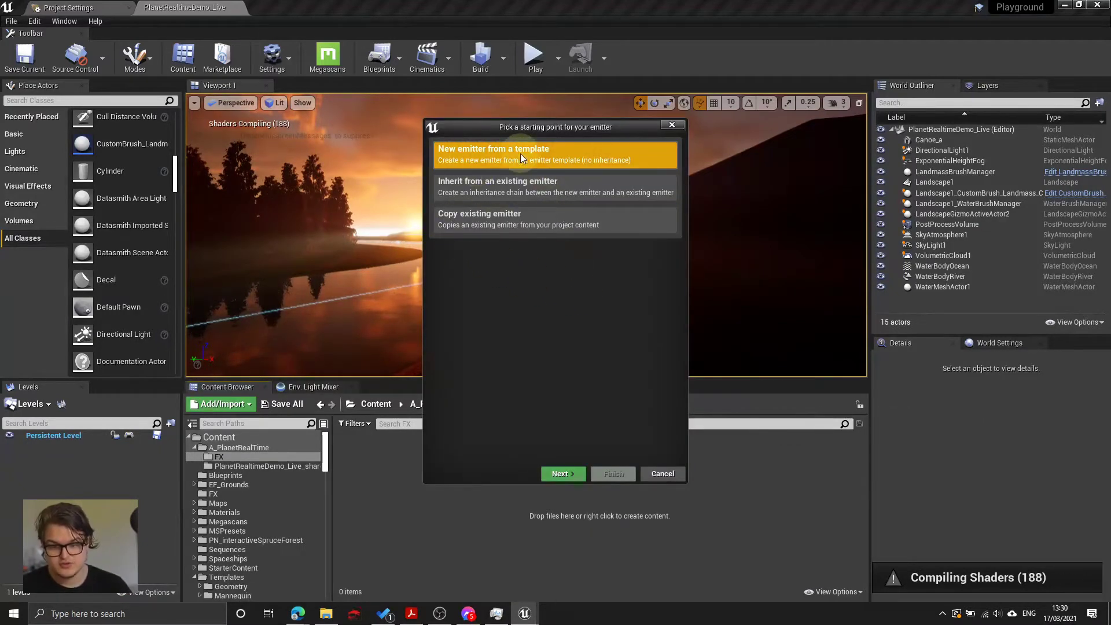
{"action": "left_click", "coordinate": [564, 473]}
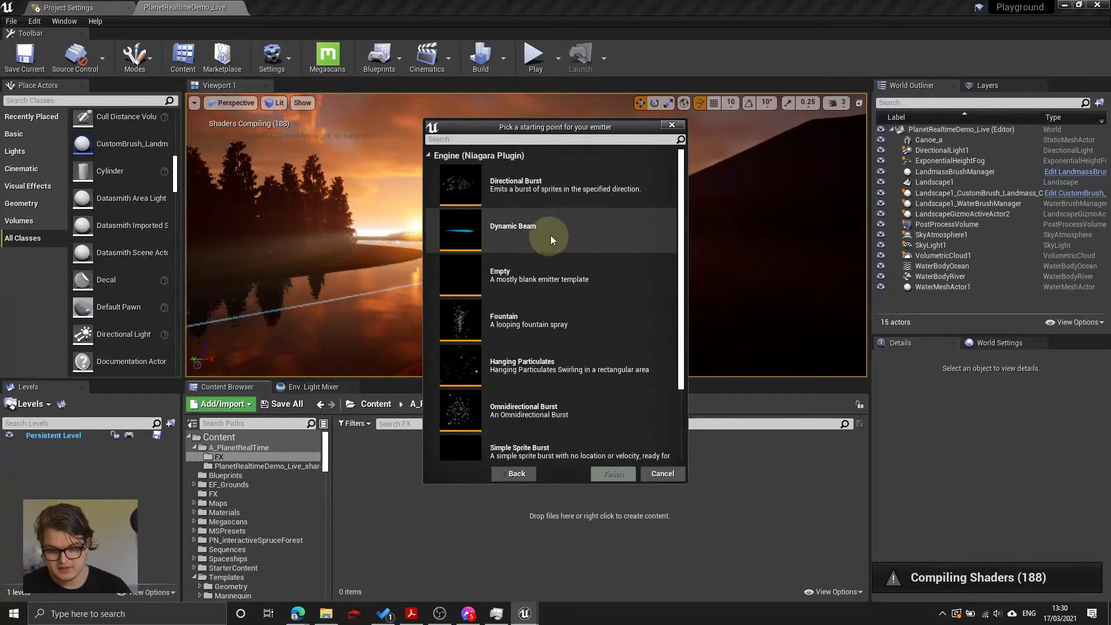
{"action": "scroll", "coordinate": [613, 341], "scroll_direction": "down", "scroll_amount": 2}
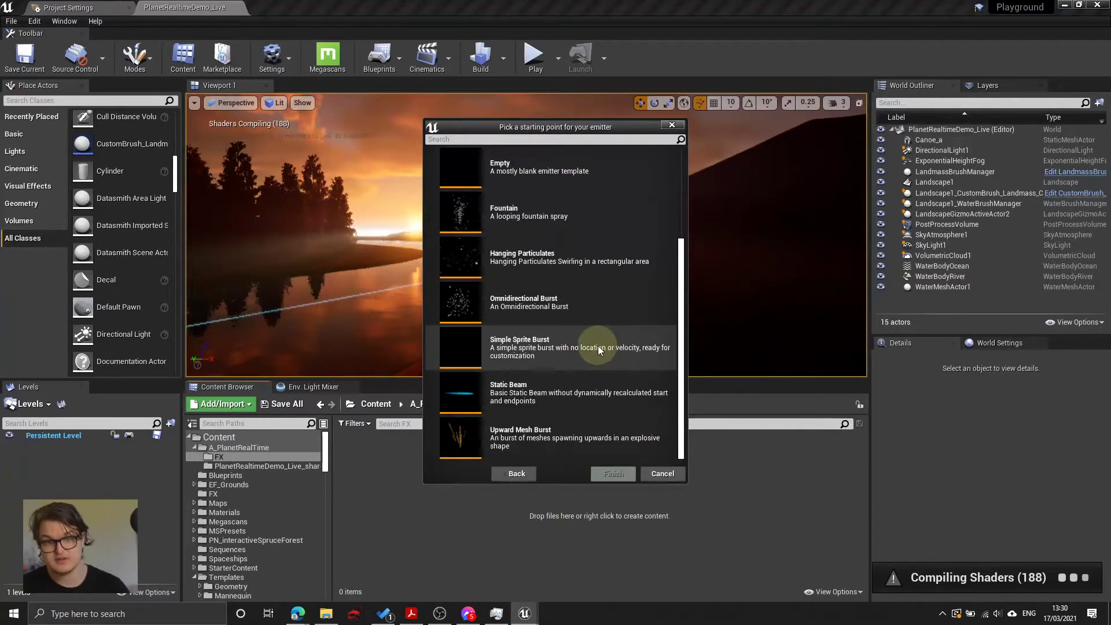
{"action": "scroll", "coordinate": [588, 306], "scroll_direction": "up", "scroll_amount": 3}
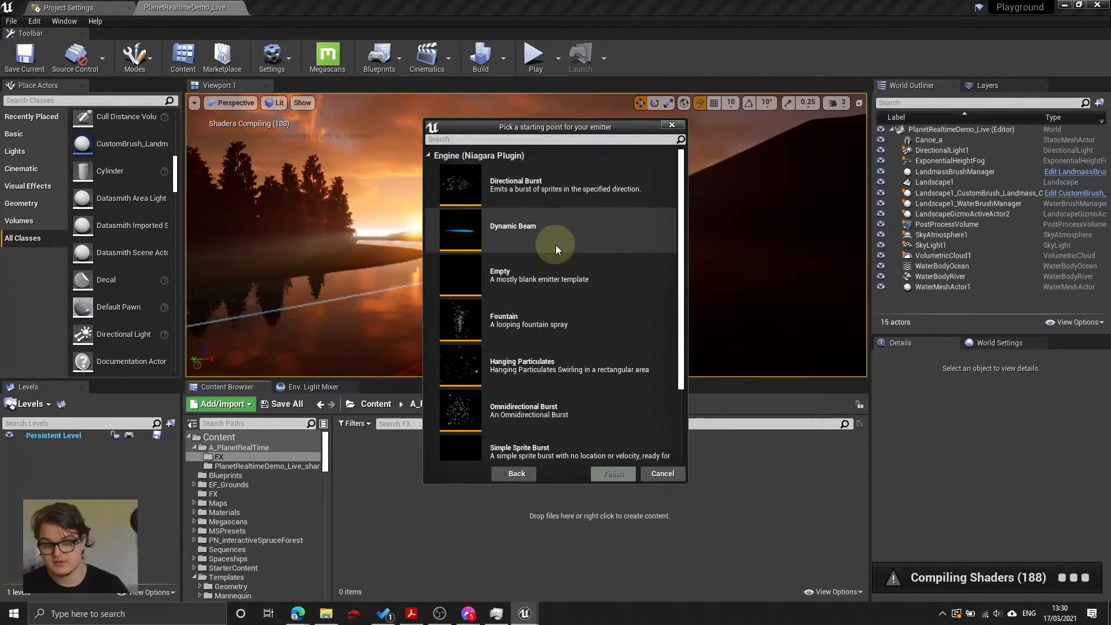
{"action": "scroll", "coordinate": [556, 244], "scroll_direction": "down", "scroll_amount": 1}
{"action": "scroll", "coordinate": [608, 246], "scroll_direction": "down", "scroll_amount": 1}
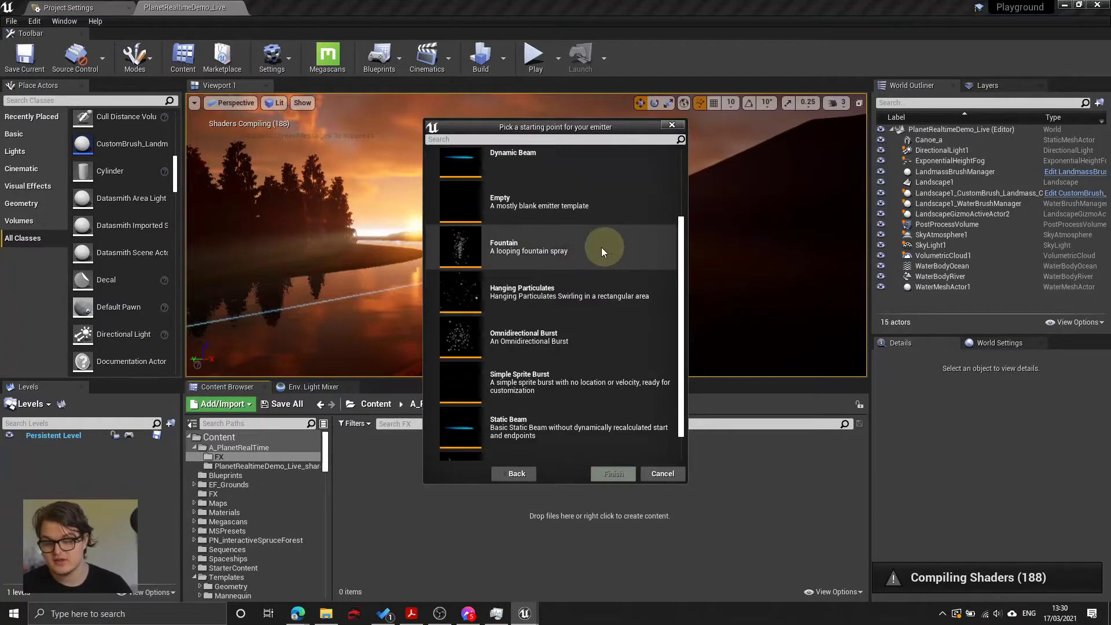
{"action": "left_click", "coordinate": [582, 295]}
{"action": "double_click", "coordinate": [581, 293]}
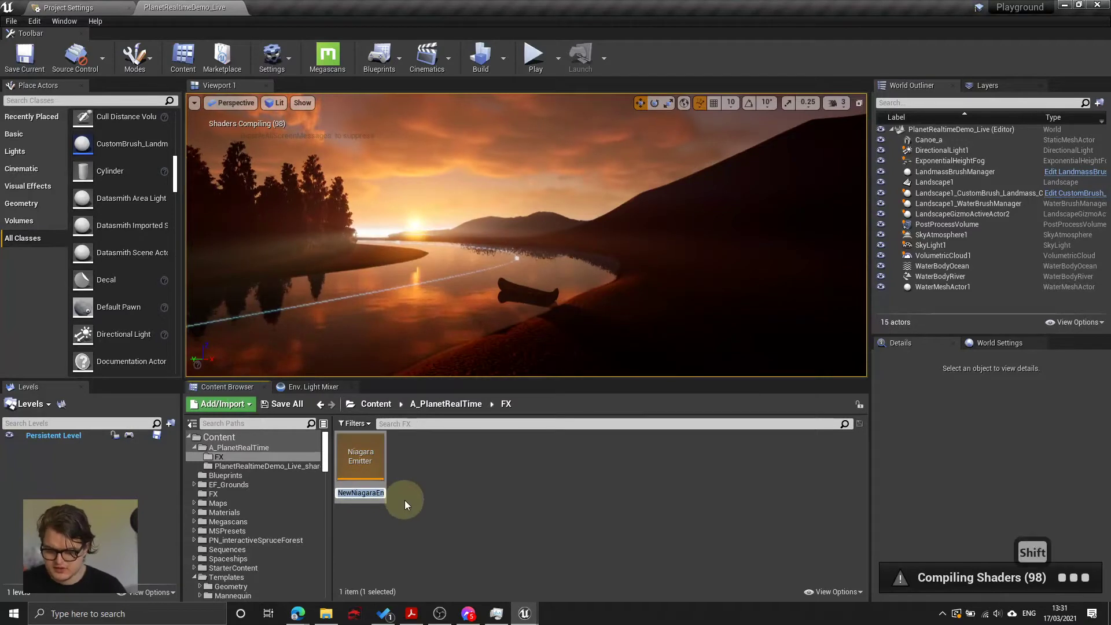
{"action": "type", "text": "PE_Fireflies"}
{"action": "key", "text": "Return"}
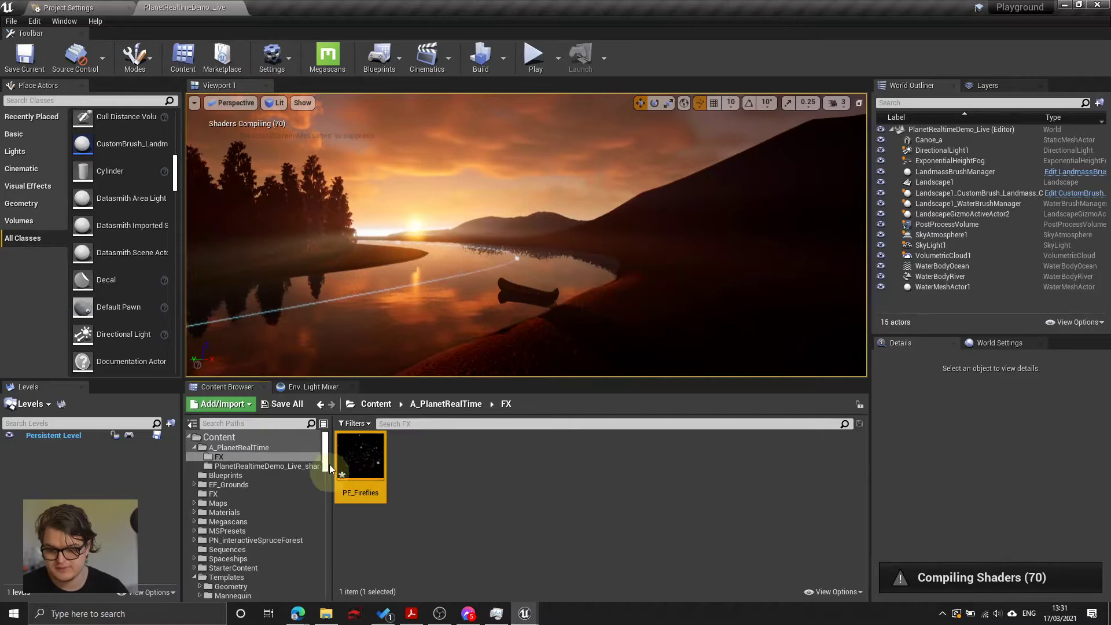
Step: Open the PE_Fireflies emitter in a maximized editor, enlarge the System Overview area, and select the emitter node
{"action": "double_click", "coordinate": [363, 452]}
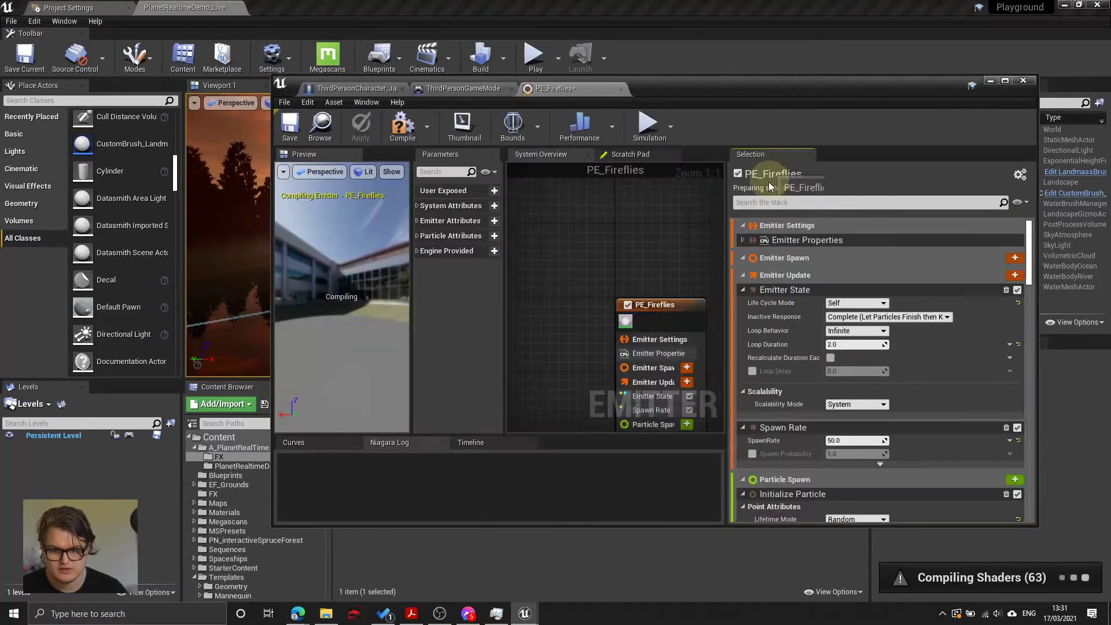
{"action": "left_click_drag", "start_coordinate": [719, 92], "coordinate": [592, 3]}
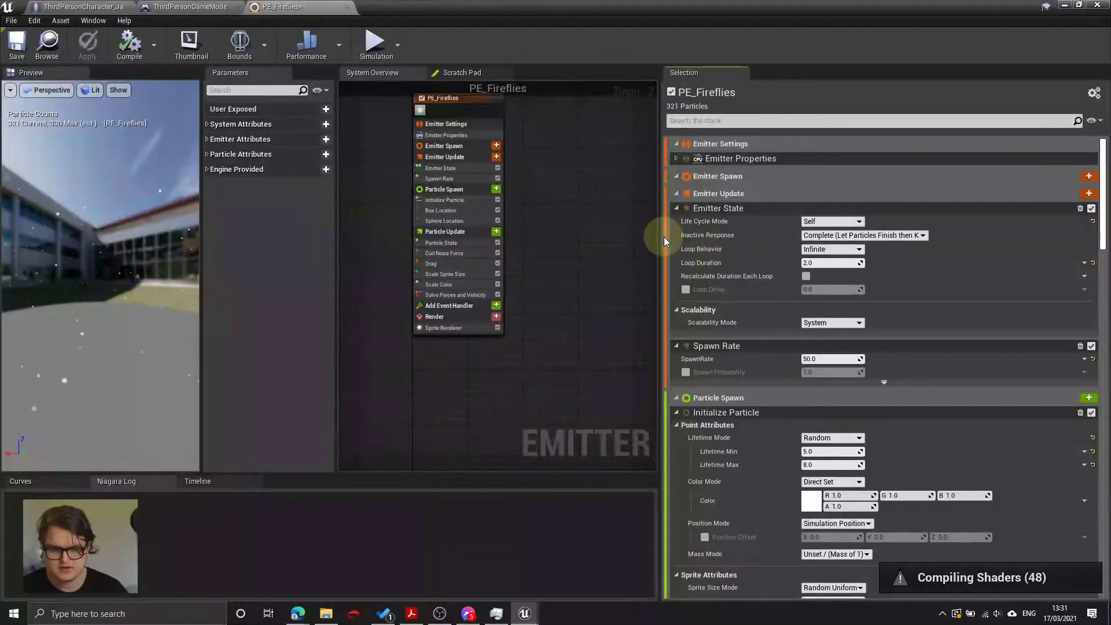
{"action": "left_click_drag", "start_coordinate": [660, 249], "coordinate": [789, 254]}
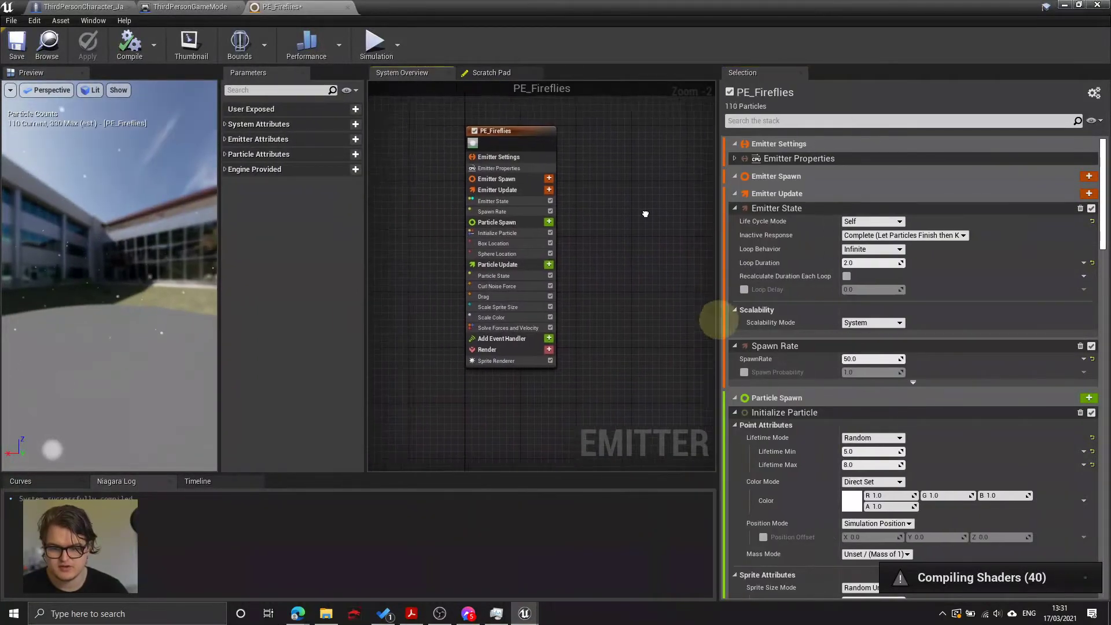
{"action": "left_click", "coordinate": [558, 154]}
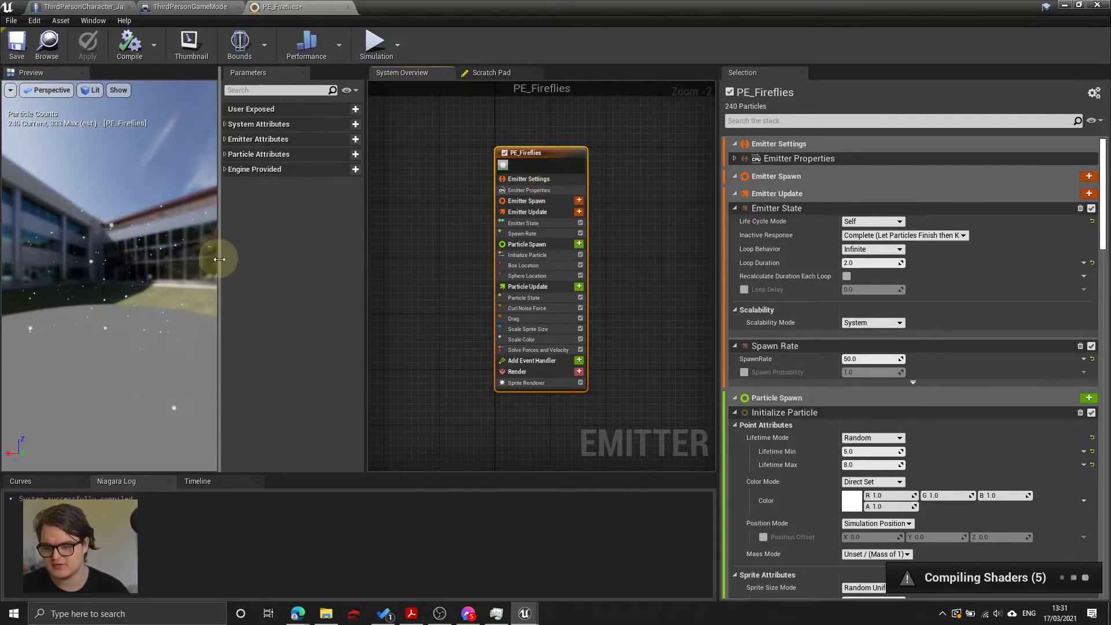
Step: Widen the preview area in the PE_Fireflies emitter editor and look over the emitter's stack settings
{"action": "left_click_drag", "start_coordinate": [219, 255], "coordinate": [259, 260]}
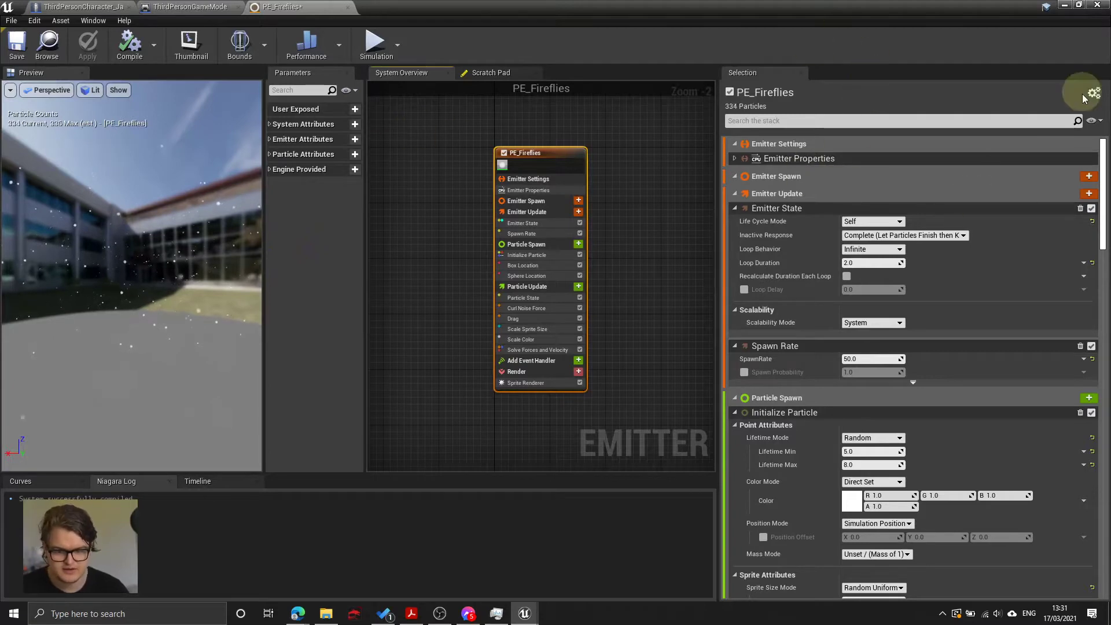
{"action": "scroll", "coordinate": [888, 361], "scroll_direction": "down", "scroll_amount": 3}
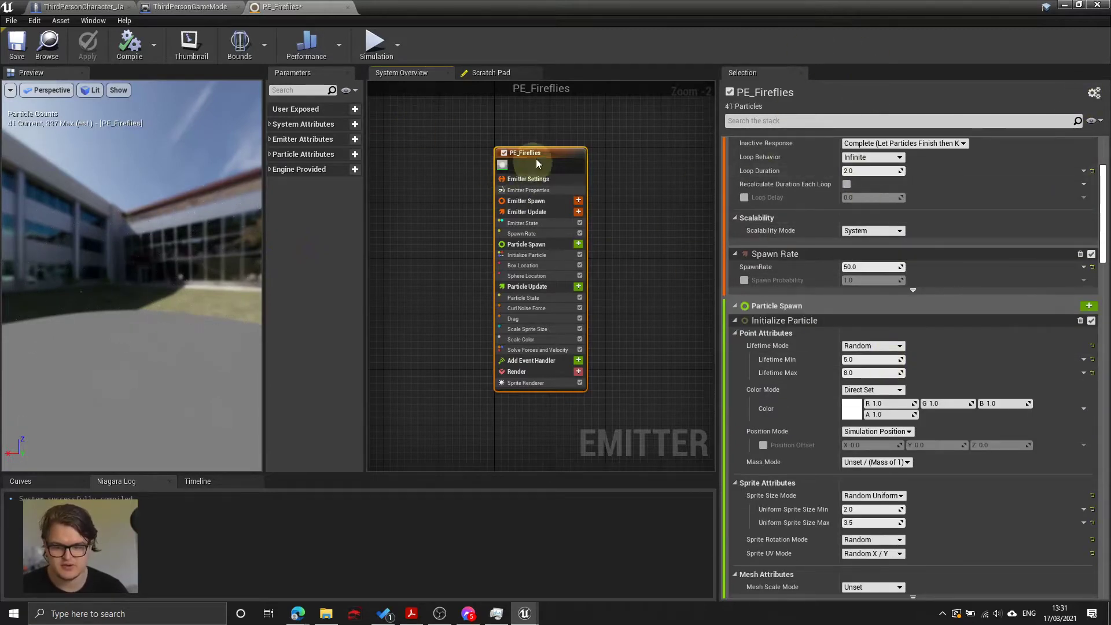
{"action": "left_click", "coordinate": [454, 156]}
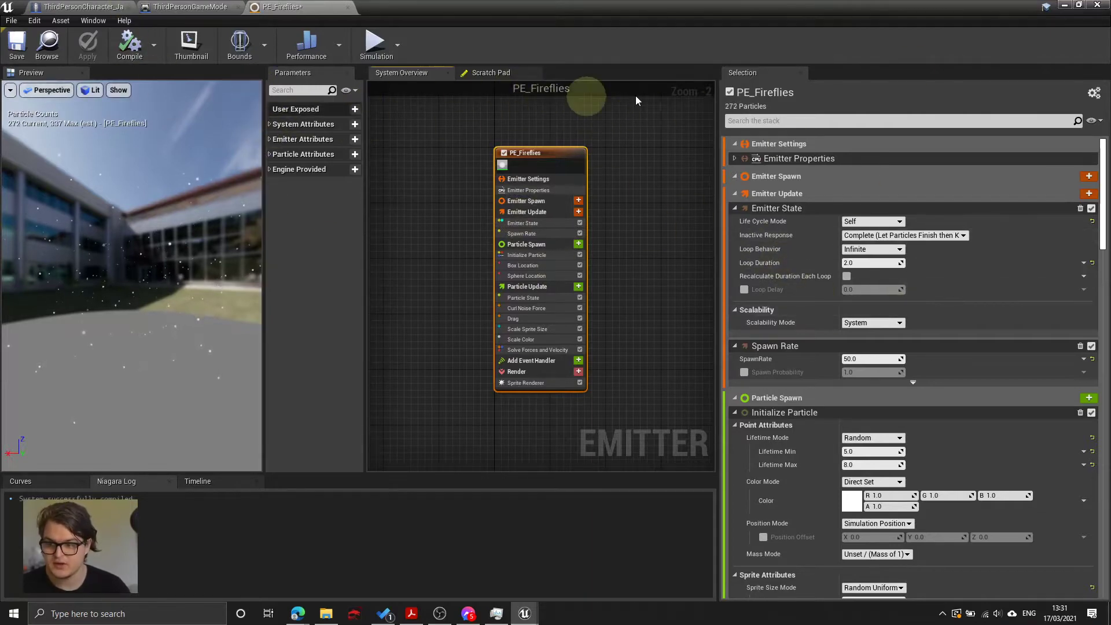
Step: Return to the level editor and try to place the PE_Fireflies emitter from the FX folder directly into the level
{"action": "left_click", "coordinate": [1063, 4]}
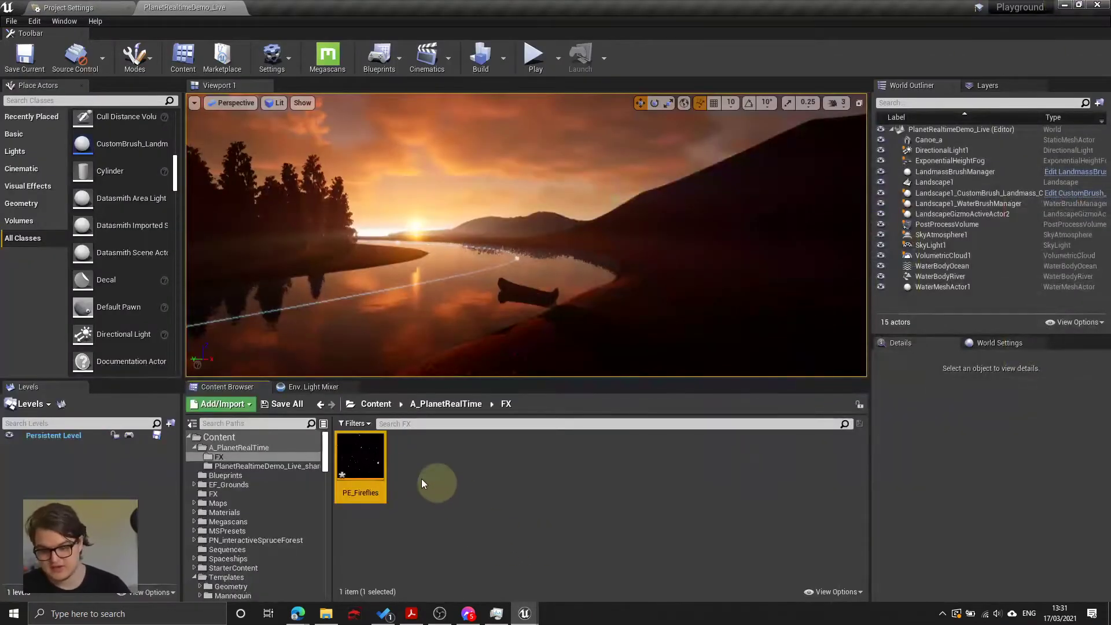
{"action": "double_click", "coordinate": [382, 477]}
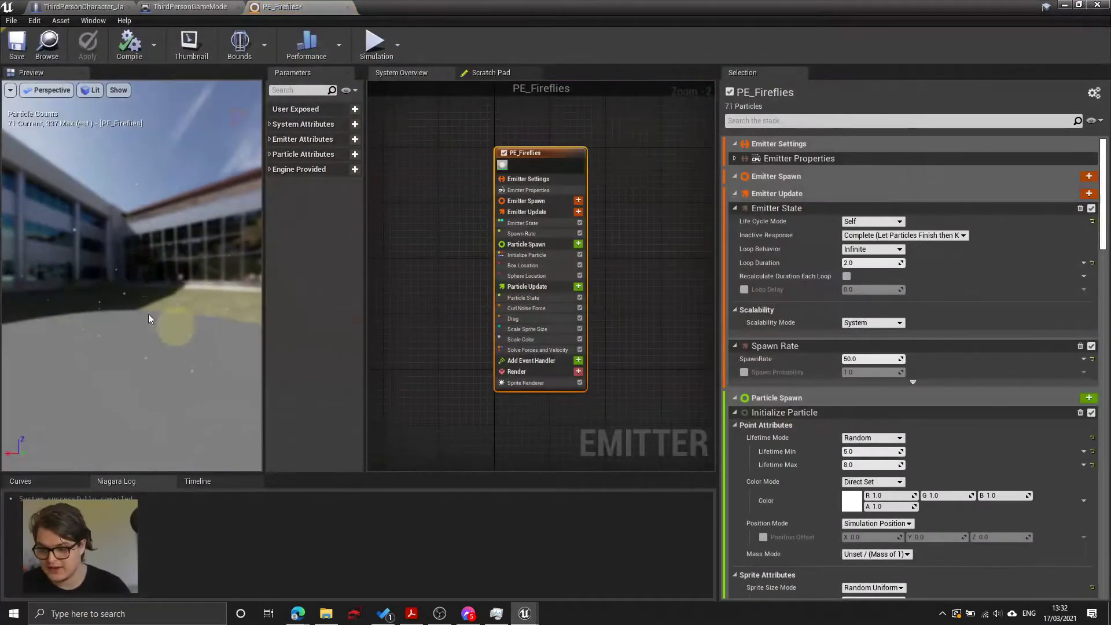
{"action": "left_click", "coordinate": [1063, 4]}
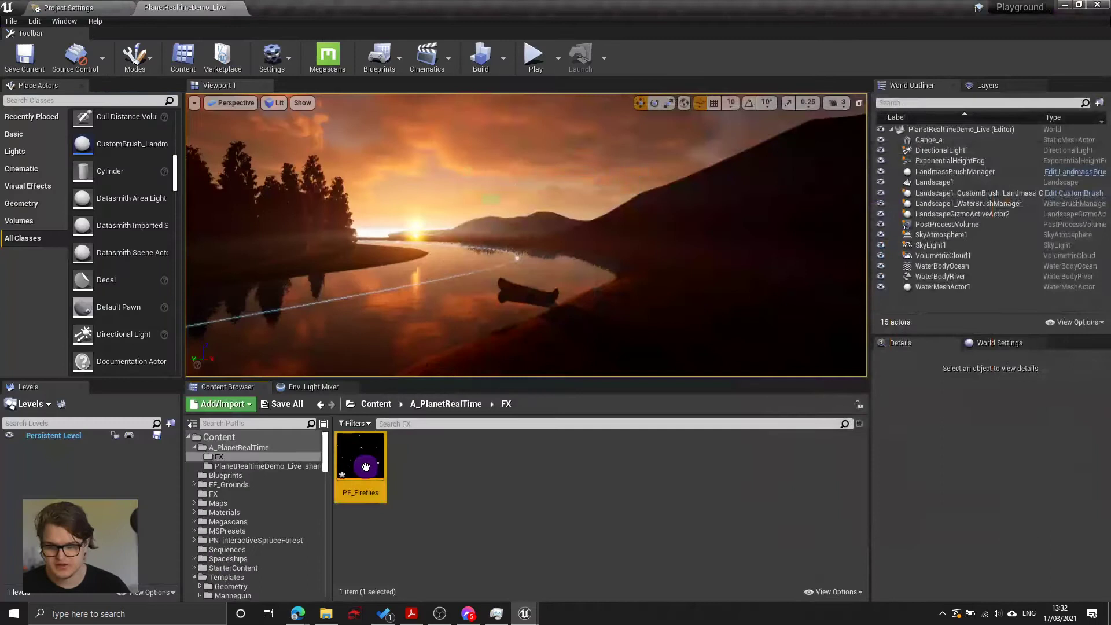
{"action": "left_click_drag", "start_coordinate": [365, 467], "coordinate": [1087, 309]}
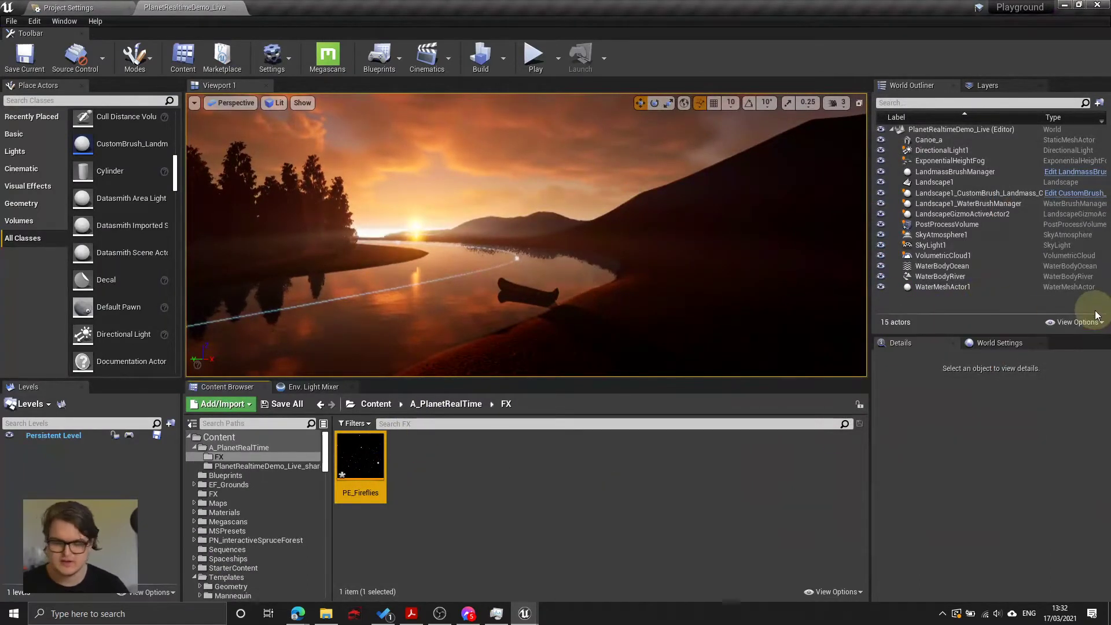
Step: Create a Niagara System from the PE_Fireflies emitter and name it PS_Fireflies
{"action": "right_click", "coordinate": [363, 456]}
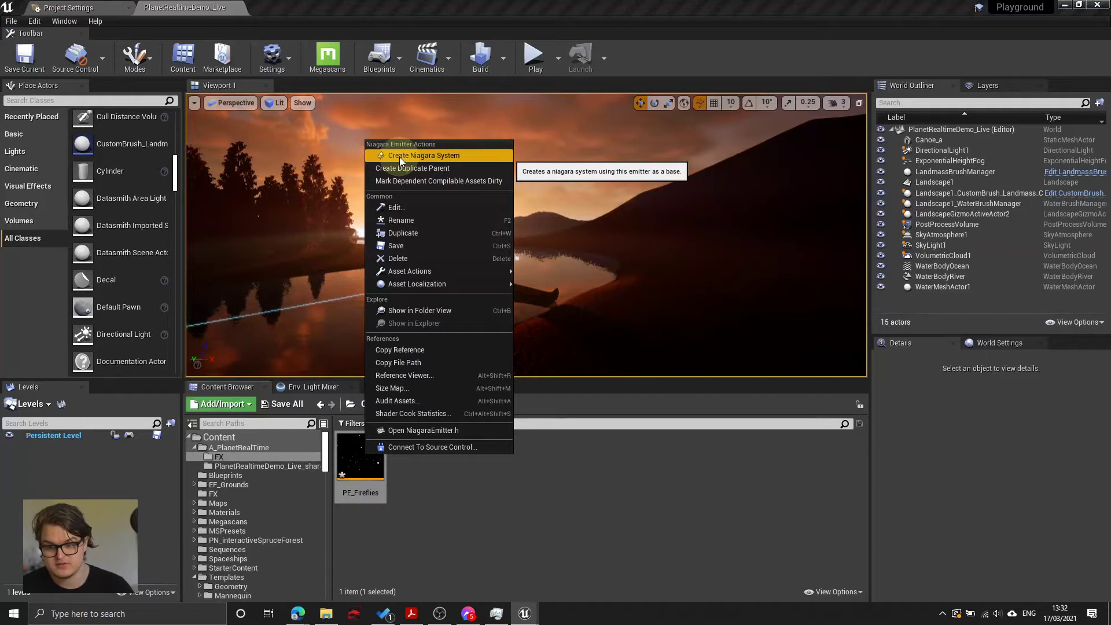
{"action": "left_click", "coordinate": [436, 155]}
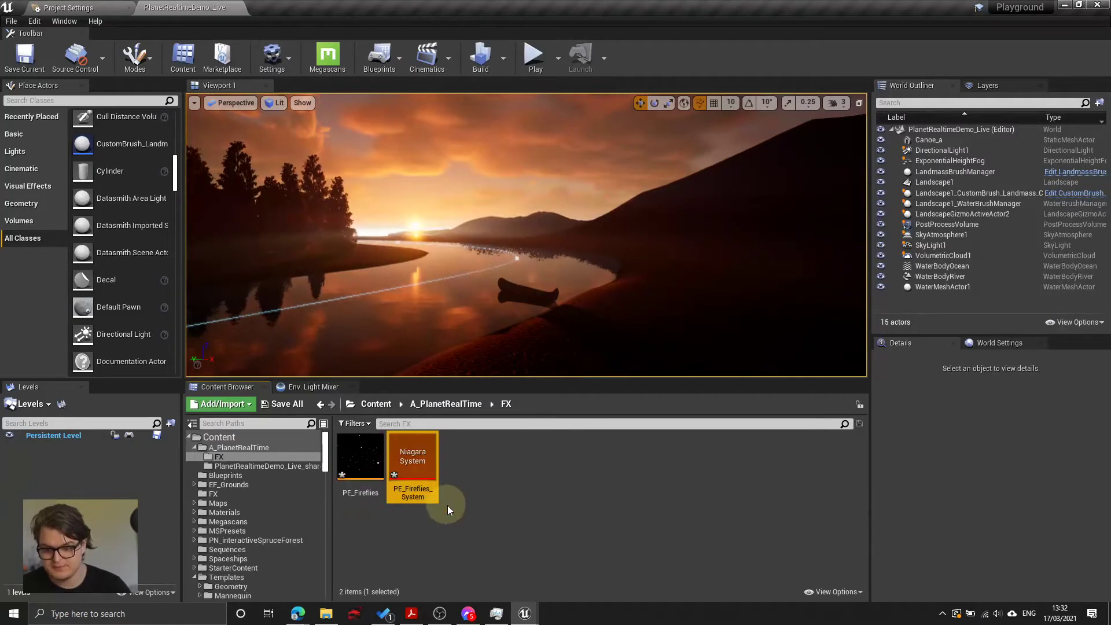
{"action": "key", "text": "F2"}
{"action": "type", "text": "PS"}
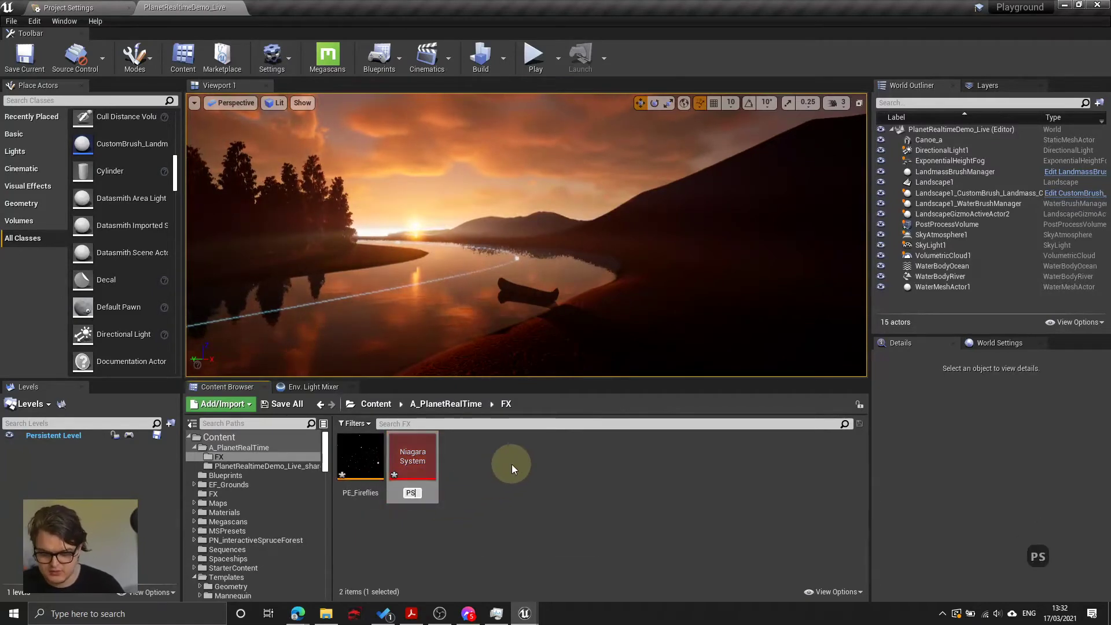
{"action": "type", "text": "_Fire"}
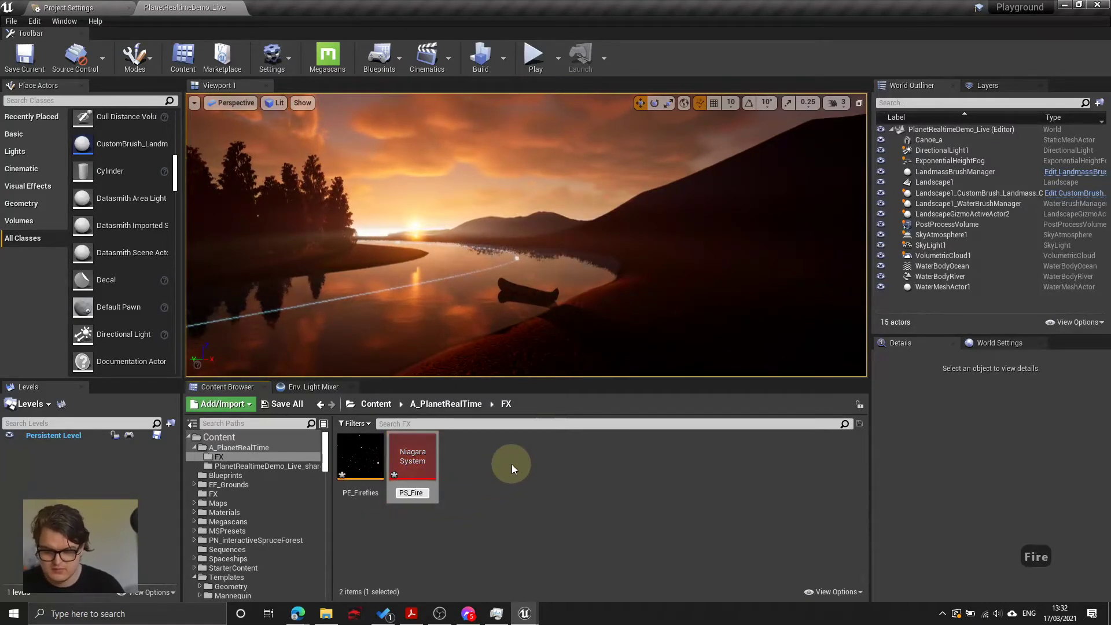
{"action": "type", "text": "flies"}
{"action": "key", "text": "Return"}
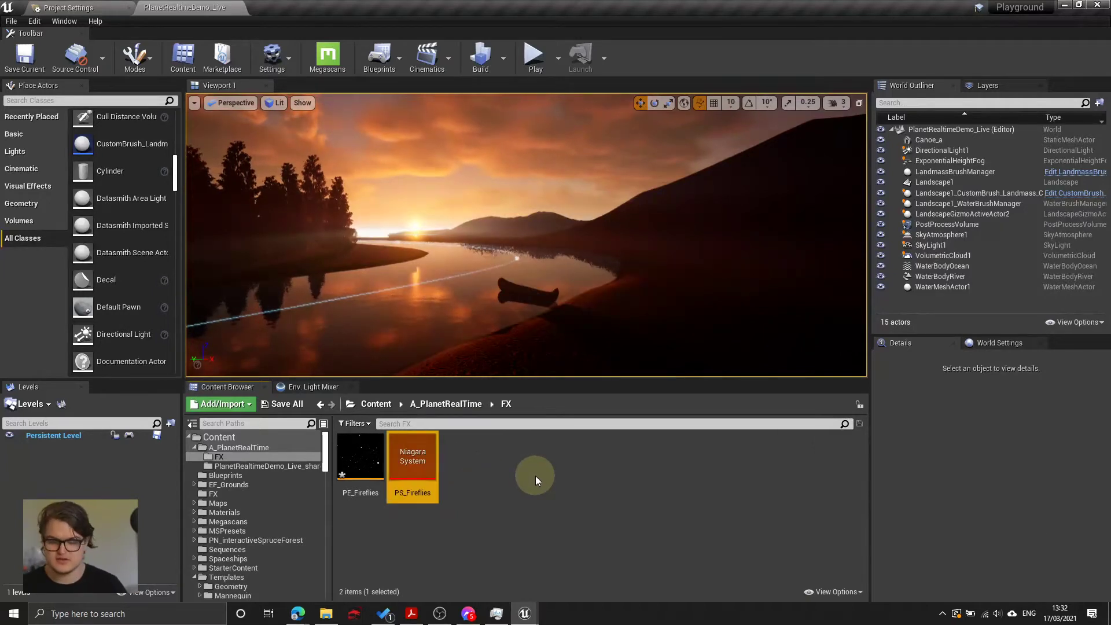
Step: Open the PS_Fireflies system and inspect the settings of its system node and its PE_Fireflies emitter node
{"action": "left_click", "coordinate": [359, 457]}
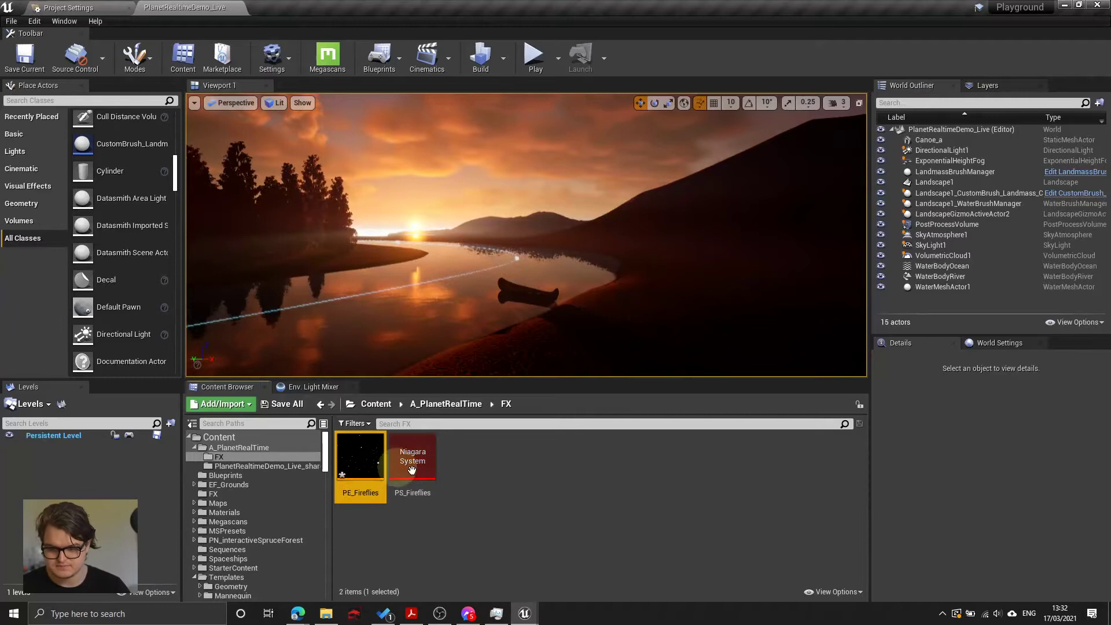
{"action": "double_click", "coordinate": [423, 468]}
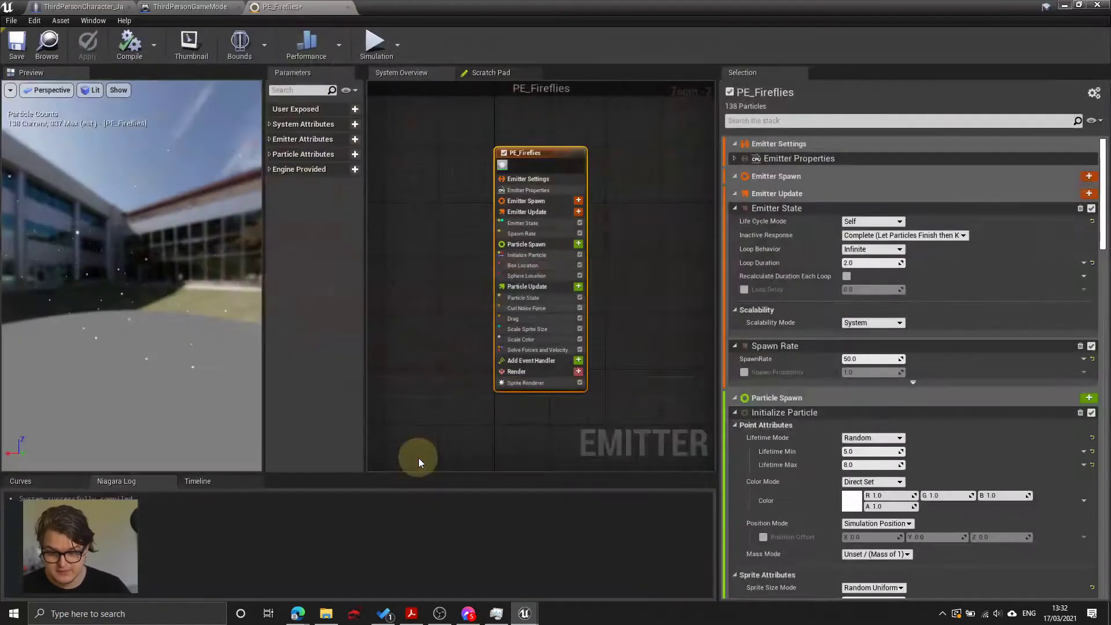
{"action": "scroll", "coordinate": [483, 297], "scroll_direction": "down", "scroll_amount": 2}
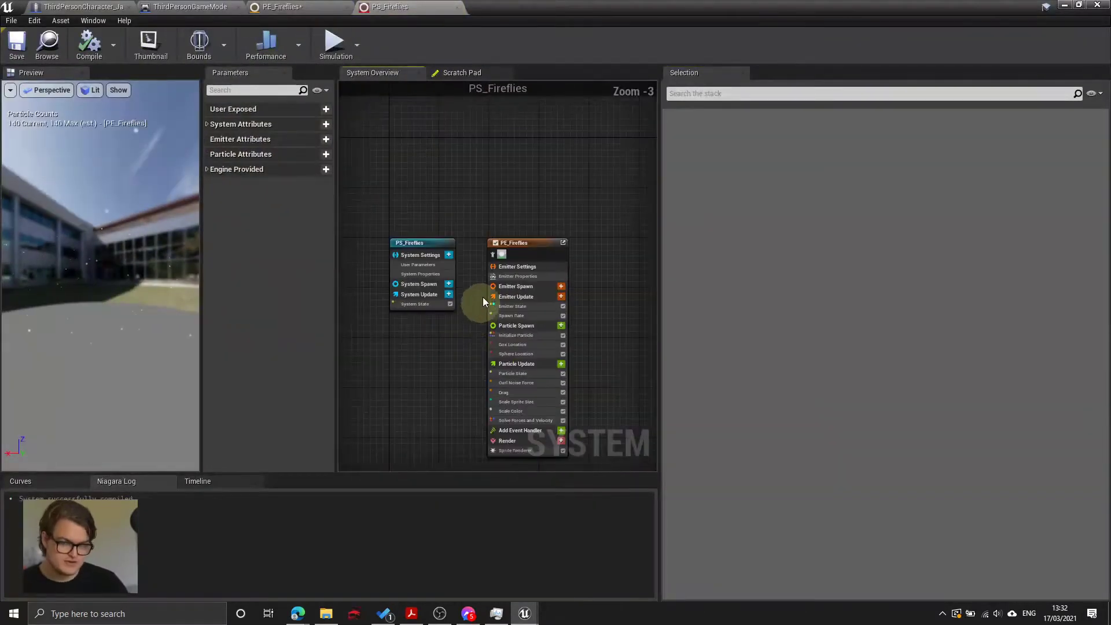
{"action": "left_click", "coordinate": [306, 9]}
{"action": "left_click", "coordinate": [390, 7]}
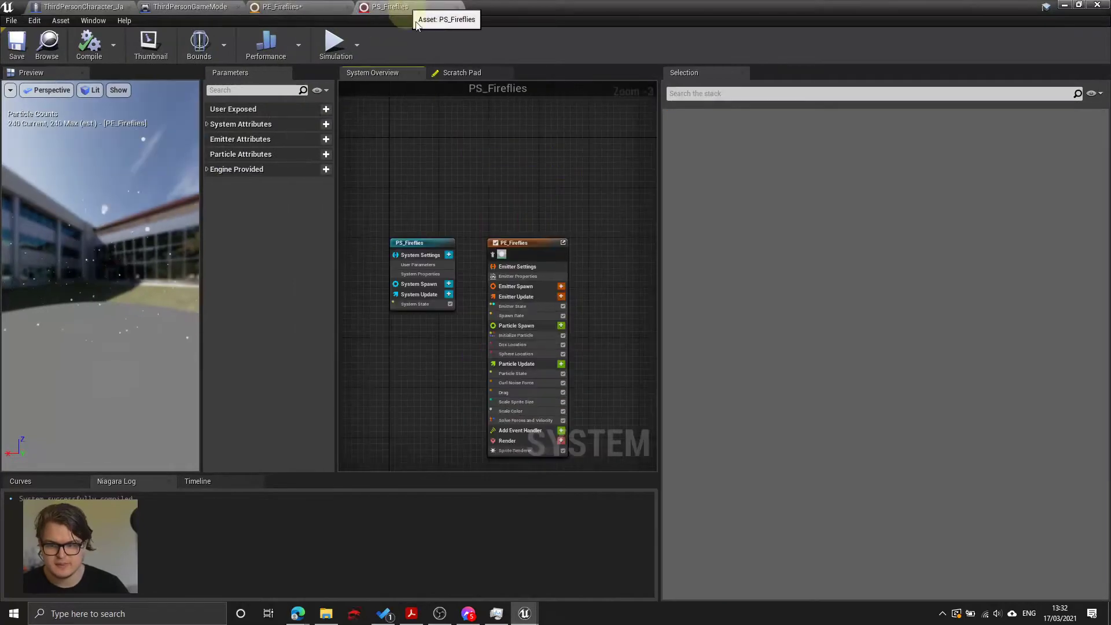
{"action": "left_click", "coordinate": [431, 243]}
{"action": "scroll", "coordinate": [425, 266], "scroll_direction": "up", "scroll_amount": 3}
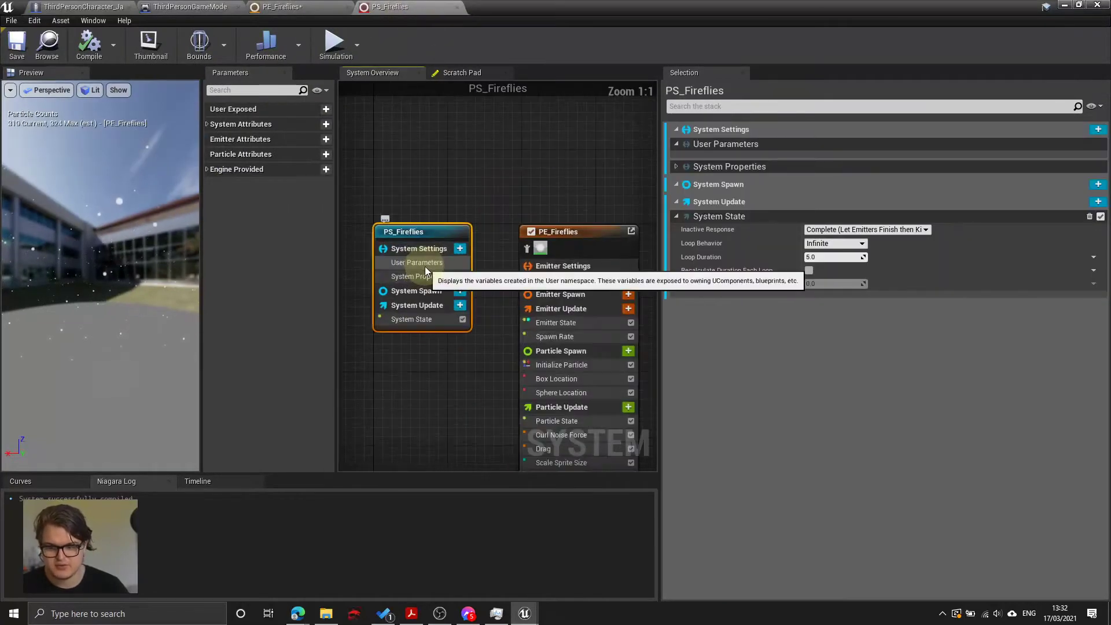
{"action": "scroll", "coordinate": [500, 202], "scroll_direction": "down", "scroll_amount": 3}
{"action": "double_click", "coordinate": [506, 158]}
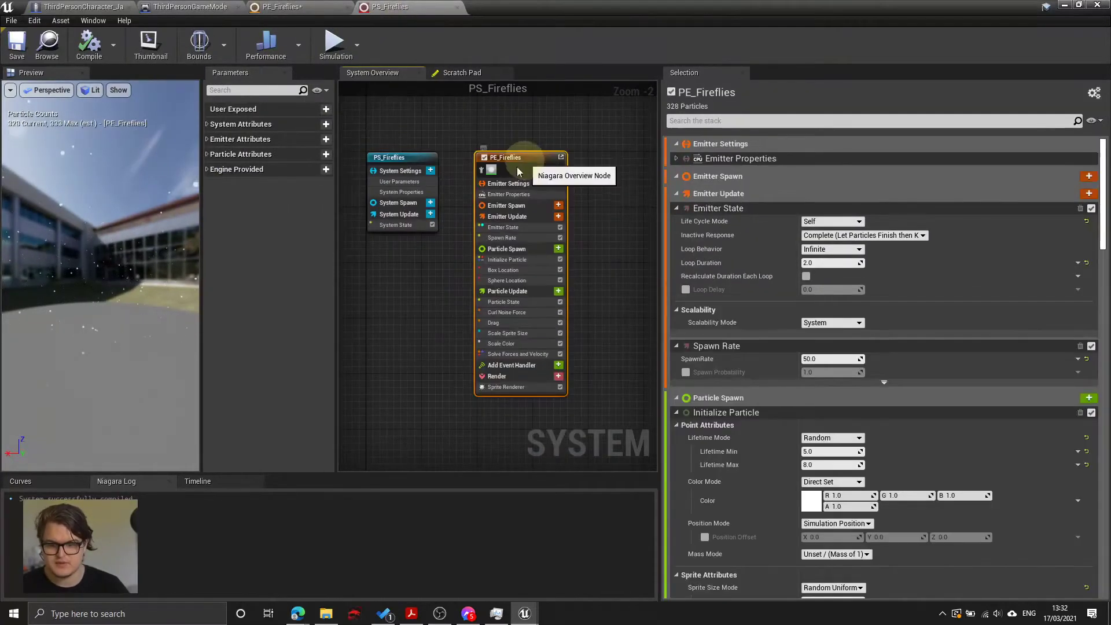
{"action": "left_click", "coordinate": [525, 138]}
{"action": "left_click", "coordinate": [531, 168]}
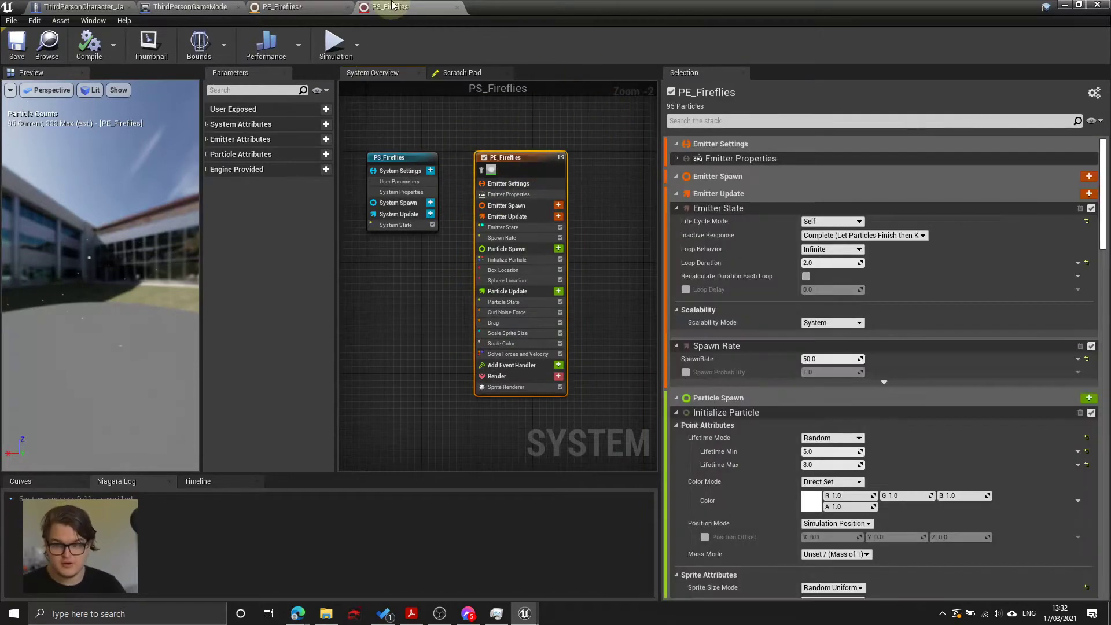
Step: Compare the PE_Fireflies emitter editor with the PS_Fireflies system editor, and close the system editor
{"action": "left_click", "coordinate": [303, 12]}
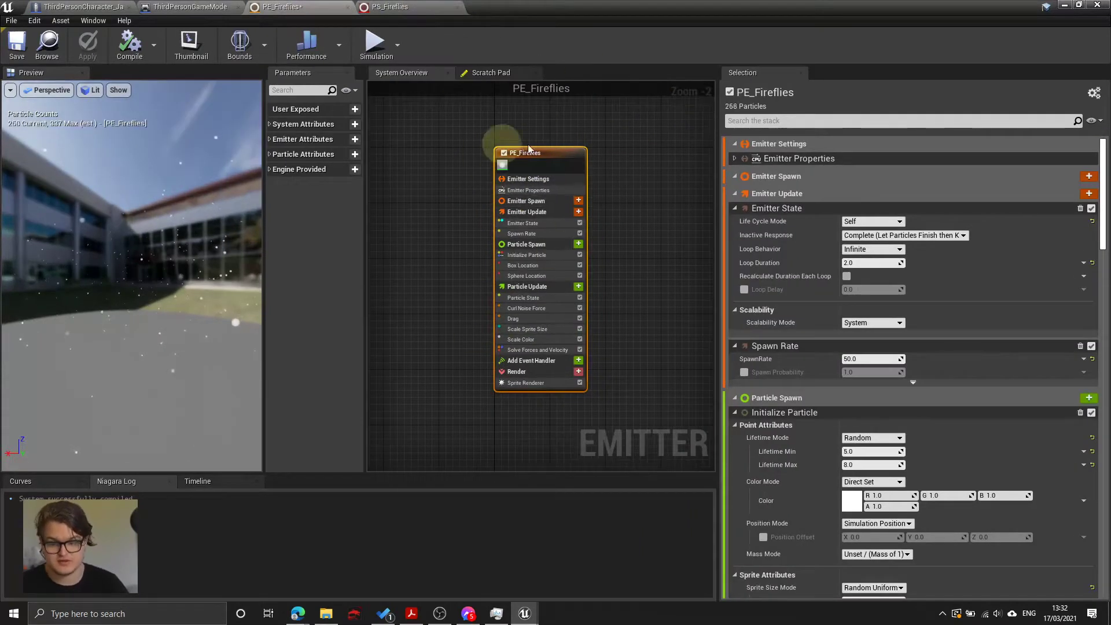
{"action": "left_click", "coordinate": [382, 12]}
{"action": "left_click", "coordinate": [336, 8]}
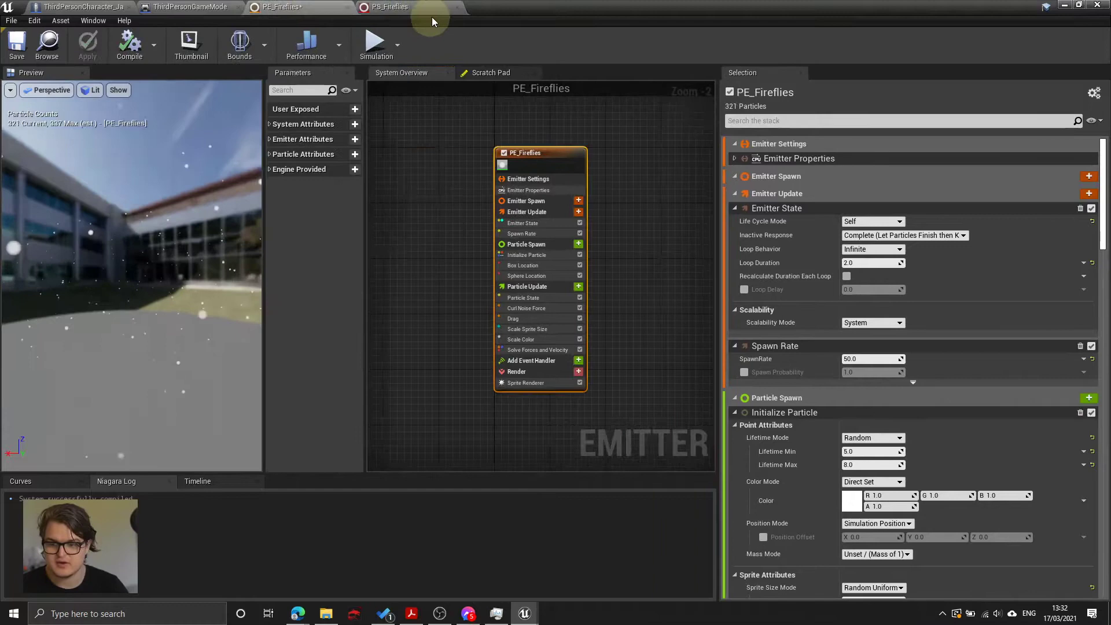
{"action": "left_click", "coordinate": [457, 13]}
{"action": "left_click", "coordinate": [458, 9]}
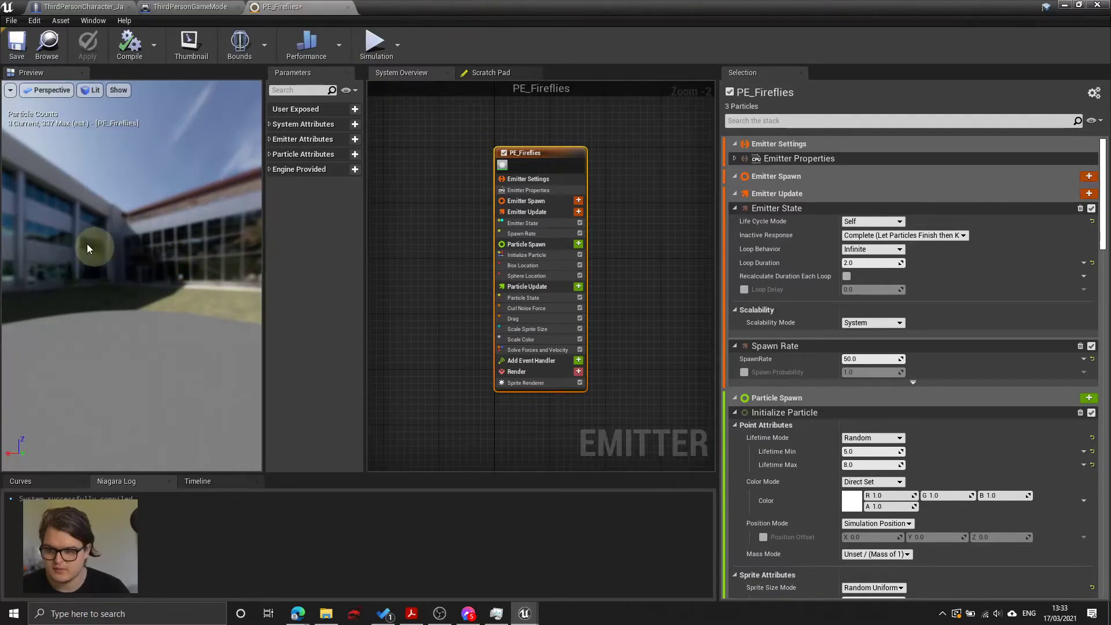
Step: Place the PS_Fireflies system in the level on the dark shore beside the canoe and raise it to a Z location of about 373
{"action": "left_click", "coordinate": [1065, 4]}
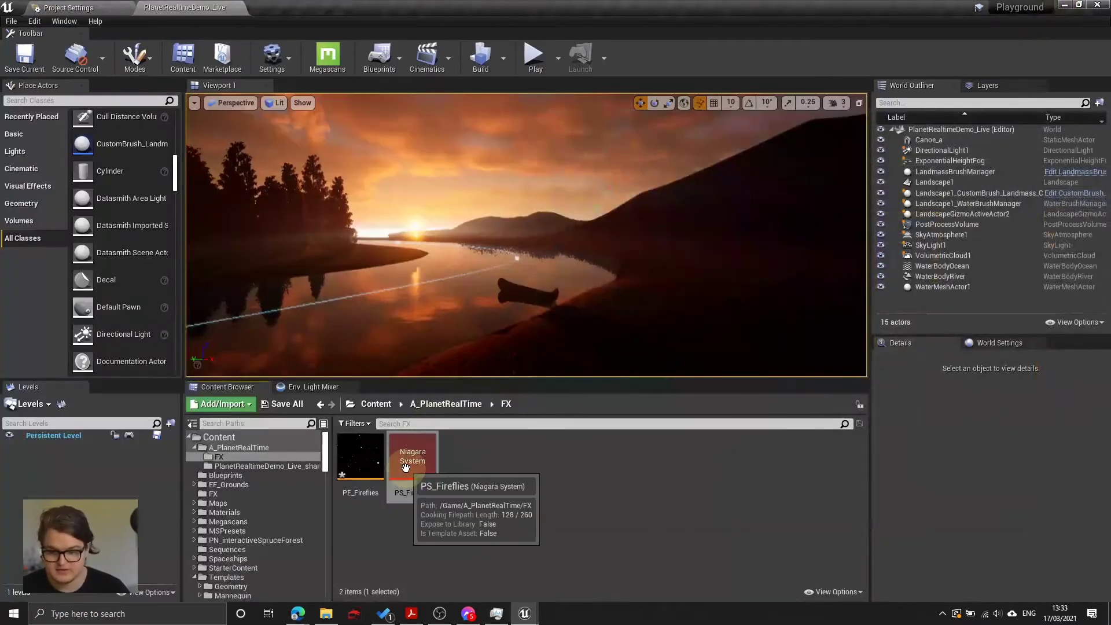
{"action": "left_click_drag", "start_coordinate": [428, 501], "coordinate": [649, 306]}
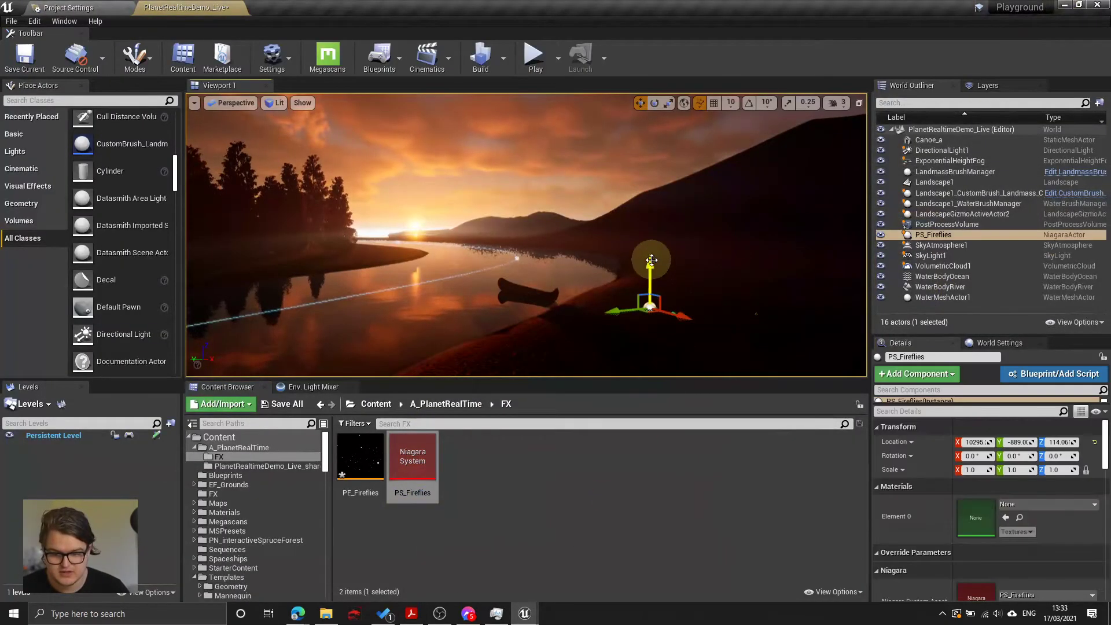
{"action": "left_click_drag", "start_coordinate": [644, 266], "coordinate": [646, 193]}
Step: Fly around the placed firefly system to view its particles from several angles, and deselect it
{"action": "key", "text": "w"}
{"action": "key", "text": "a"}
{"action": "key", "text": "d"}
{"action": "key", "text": "a"}
{"action": "key", "text": "w"}
{"action": "key", "text": "e"}
{"action": "mouse_move", "coordinate": [711, 235]}
{"action": "right_mouse_down"}
{"action": "mouse_move", "coordinate": [783, 240]}
{"action": "mouse_move", "coordinate": [721, 239]}
{"action": "mouse_move", "coordinate": [775, 236]}
{"action": "mouse_move", "coordinate": [763, 260]}
{"action": "mouse_move", "coordinate": [705, 236]}
{"action": "right_mouse_up"}
{"action": "key", "text": "d"}
{"action": "key", "text": "w"}
{"action": "key", "text": "q"}
{"action": "key", "text": "s"}
{"action": "key", "text": "d"}
{"action": "key", "text": "w"}
{"action": "key", "text": "a"}
{"action": "key", "text": "s"}
{"action": "key", "text": "s"}
{"action": "key", "text": "d"}
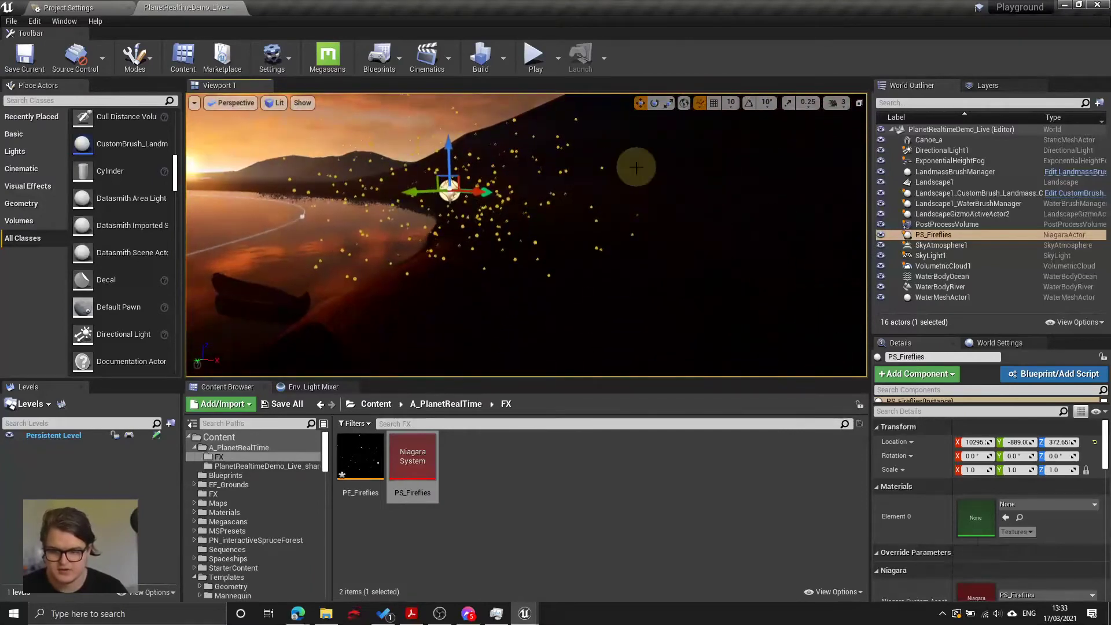
{"action": "left_click", "coordinate": [635, 166]}
{"action": "key", "text": "s"}
{"action": "right_click_drag", "start_coordinate": [635, 166], "coordinate": [688, 209]}
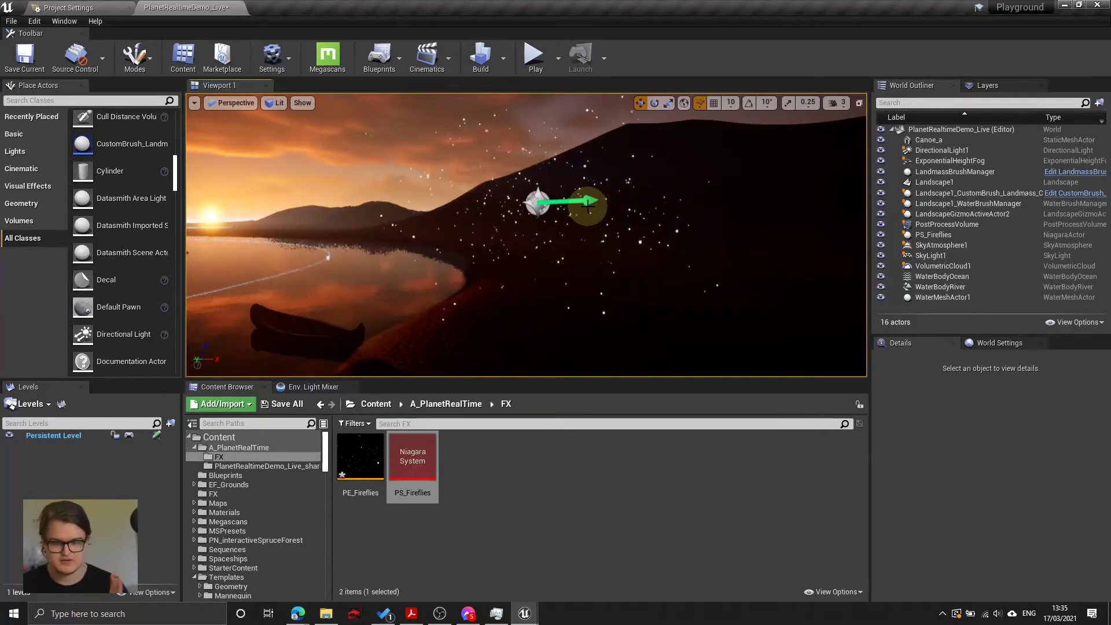
{"action": "right_click_drag", "start_coordinate": [669, 201], "coordinate": [686, 206]}
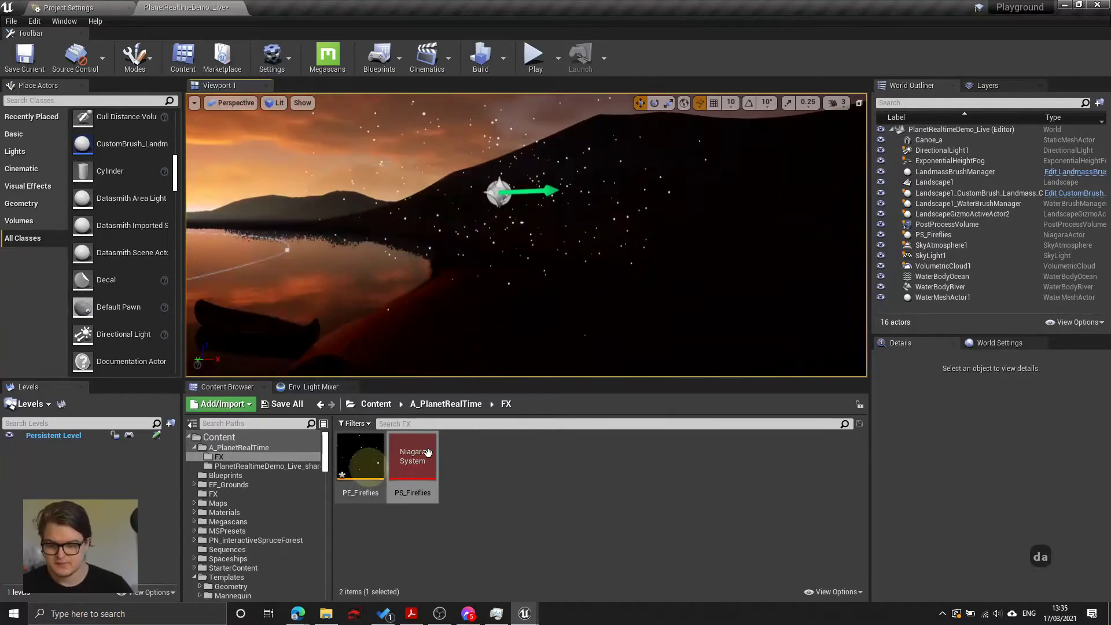
Step: Reopen the PE_Fireflies emitter and bring its node into close view in the System Overview
{"action": "left_click", "coordinate": [376, 462]}
{"action": "double_click", "coordinate": [375, 462]}
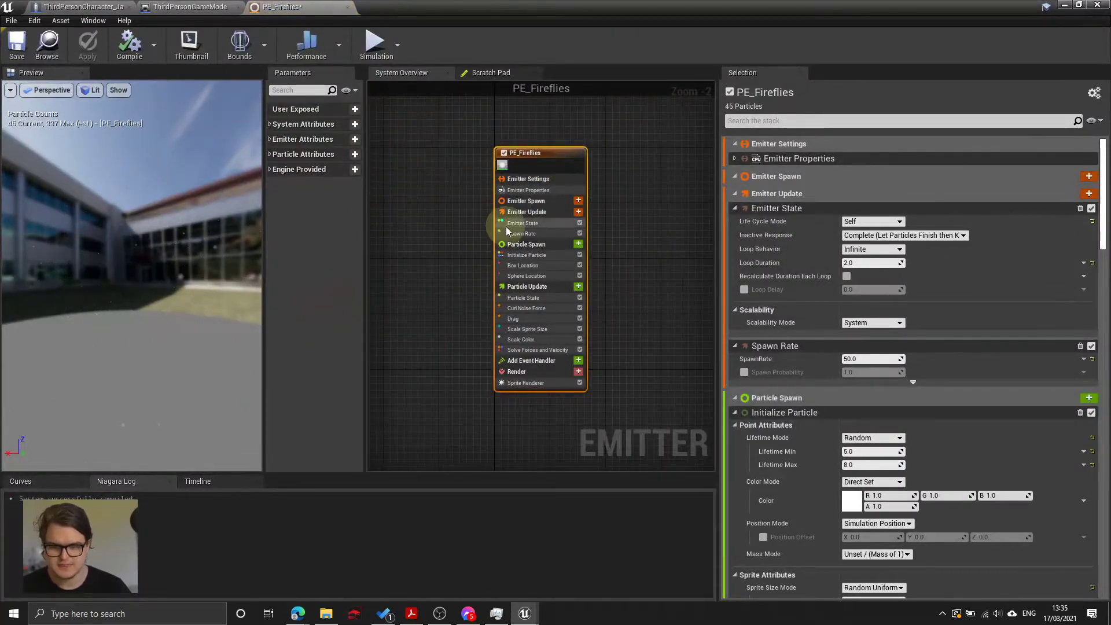
{"action": "scroll", "coordinate": [505, 227], "scroll_direction": "up", "scroll_amount": 2}
{"action": "right_click_drag", "start_coordinate": [661, 195], "coordinate": [590, 207]}
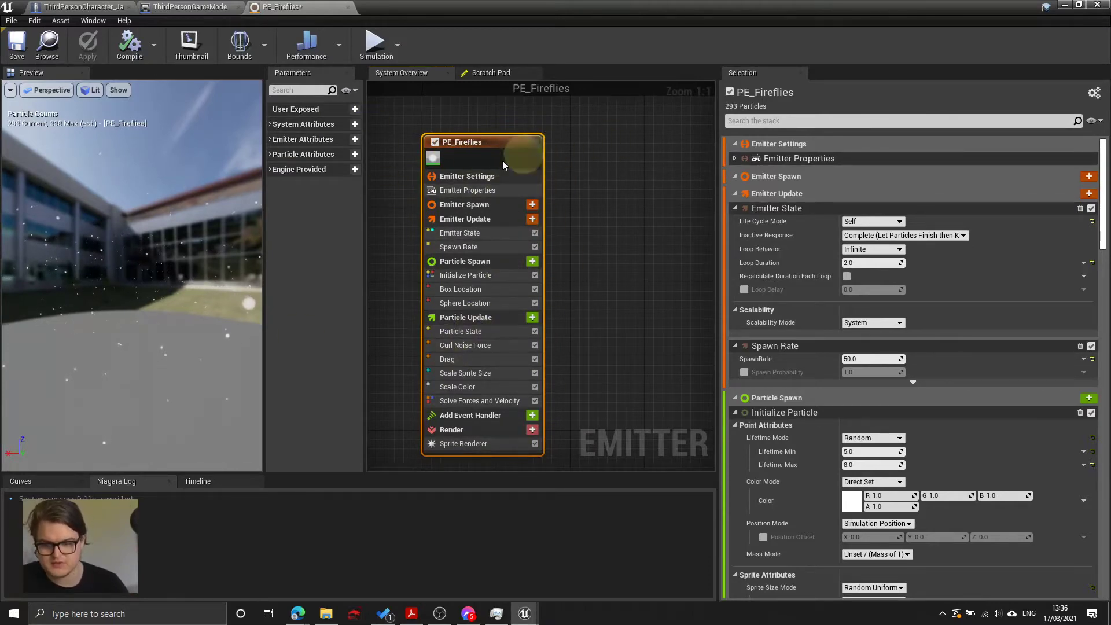
Step: Review the emitter's Emitter Update, Spawn Rate, Initialize Particle, Box Location and Sphere Location settings, ending on Box Location
{"action": "left_click", "coordinate": [477, 207]}
{"action": "left_click", "coordinate": [480, 223]}
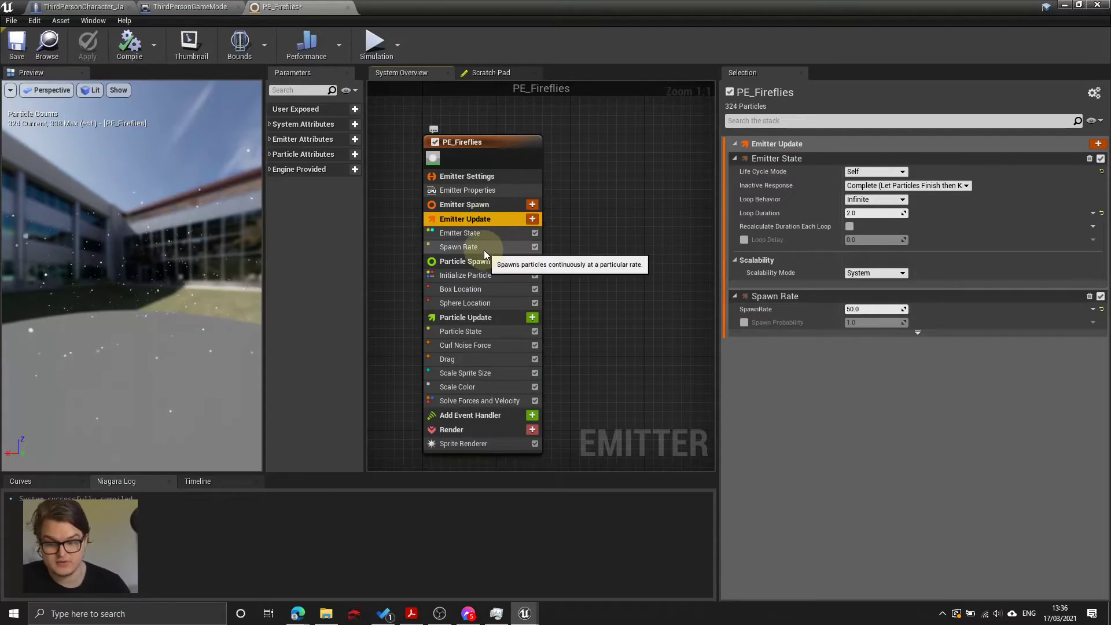
{"action": "left_click", "coordinate": [484, 249]}
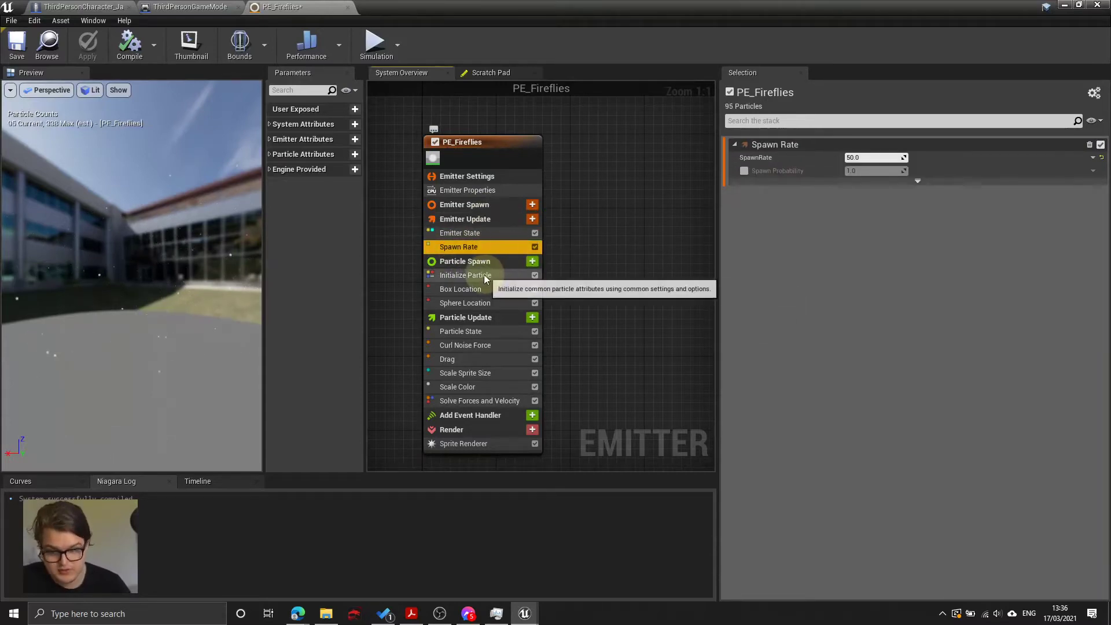
{"action": "left_click", "coordinate": [484, 276]}
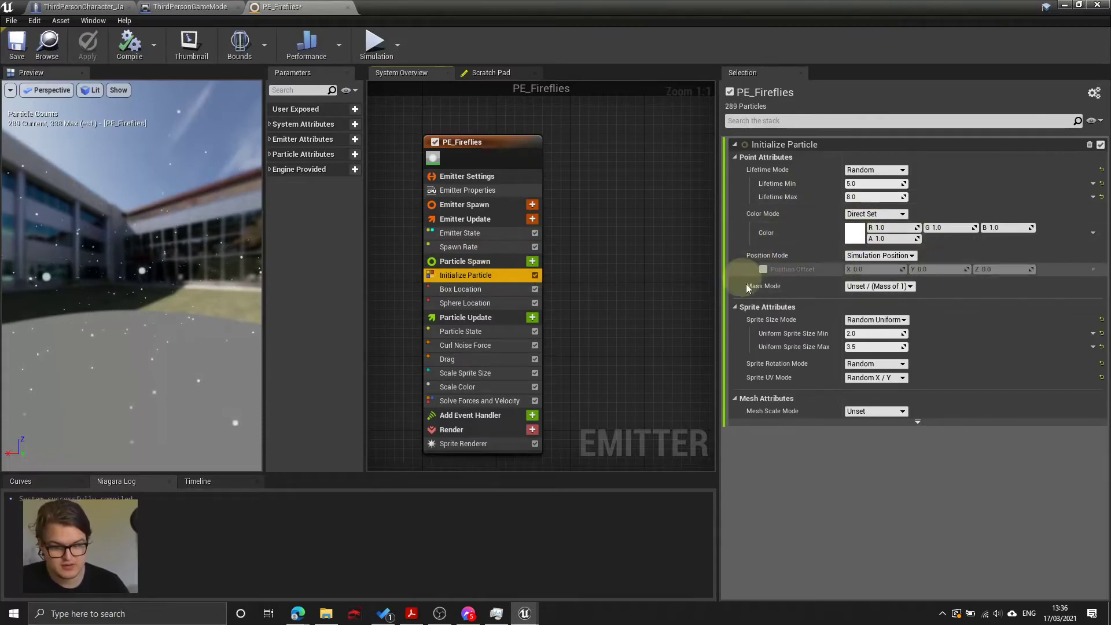
{"action": "left_click", "coordinate": [494, 291]}
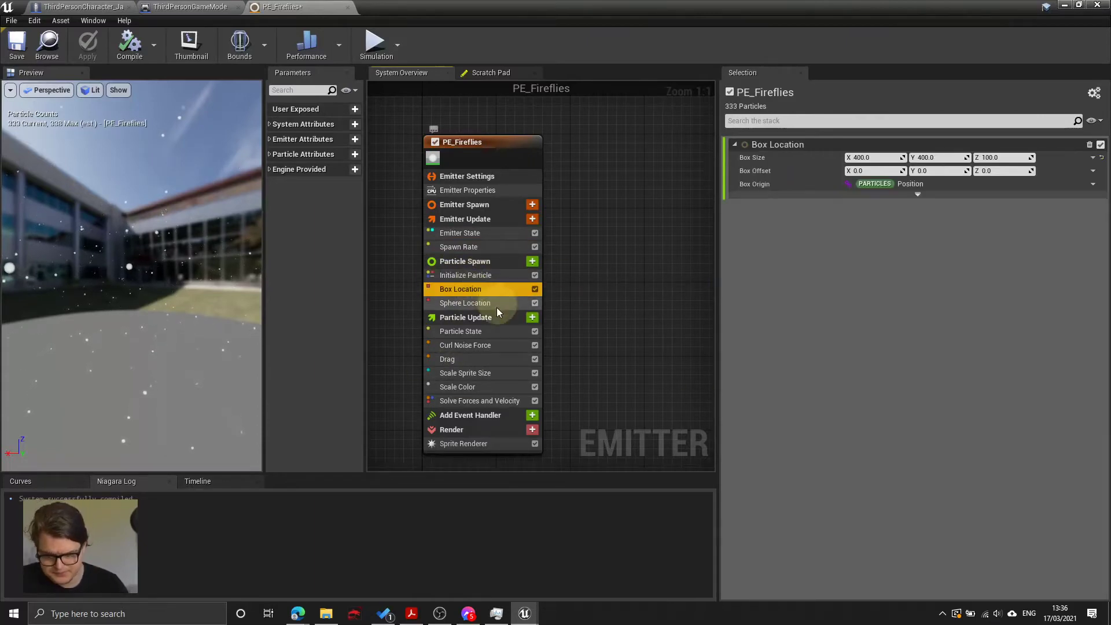
{"action": "left_click", "coordinate": [484, 304]}
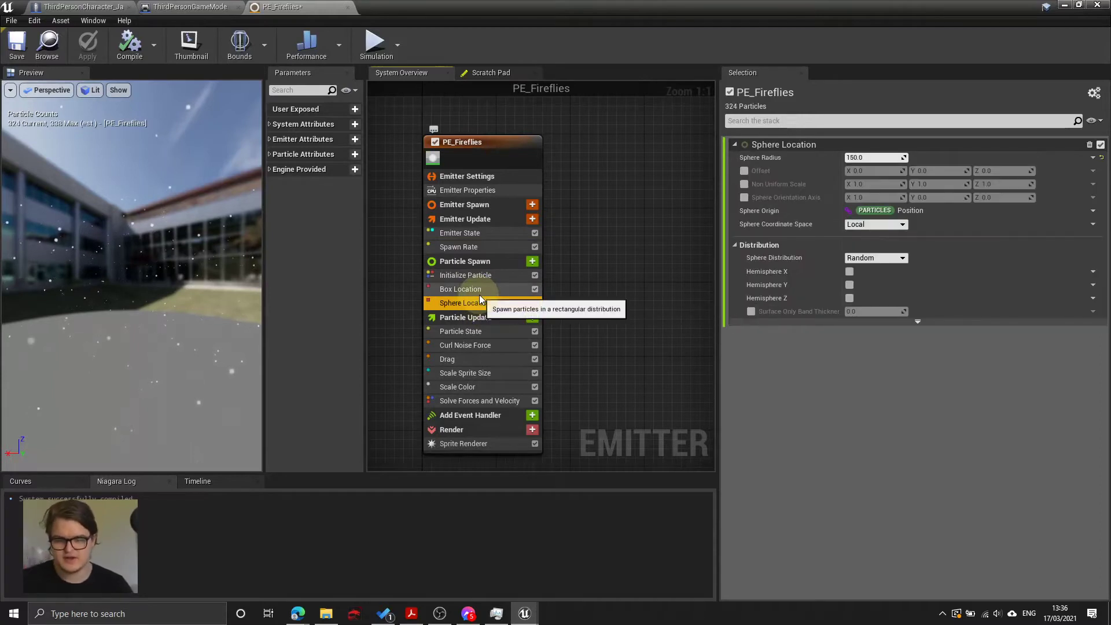
{"action": "left_click", "coordinate": [479, 295]}
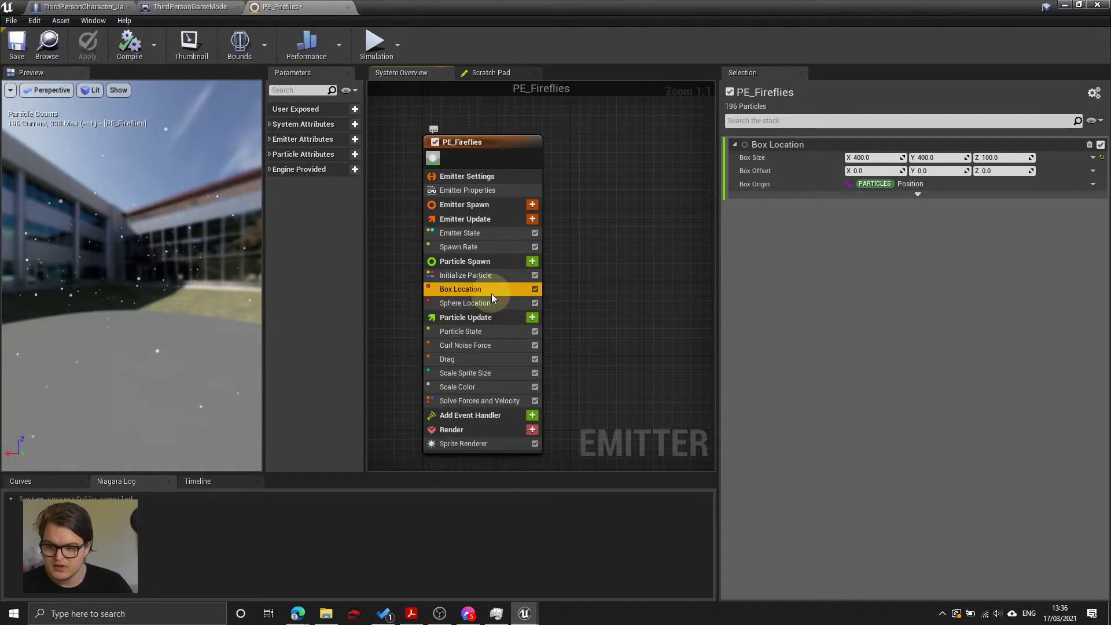
Step: Compare the emitter's Sphere Location and Box Location settings and examine the particle distribution in the preview
{"action": "left_click", "coordinate": [489, 301]}
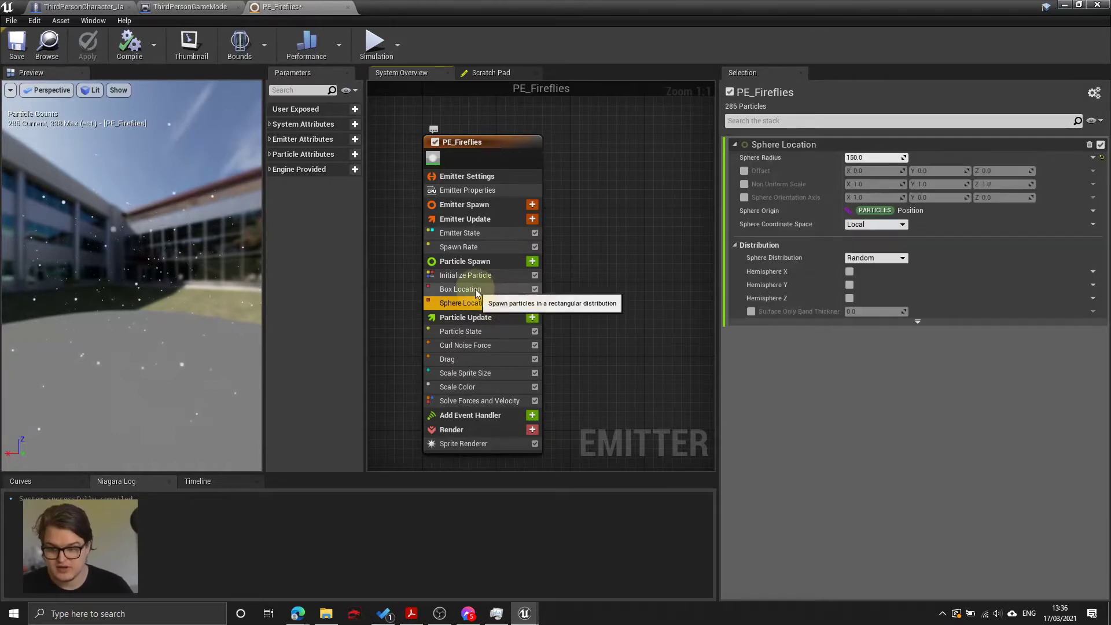
{"action": "right_click_drag", "start_coordinate": [78, 288], "coordinate": [53, 265]}
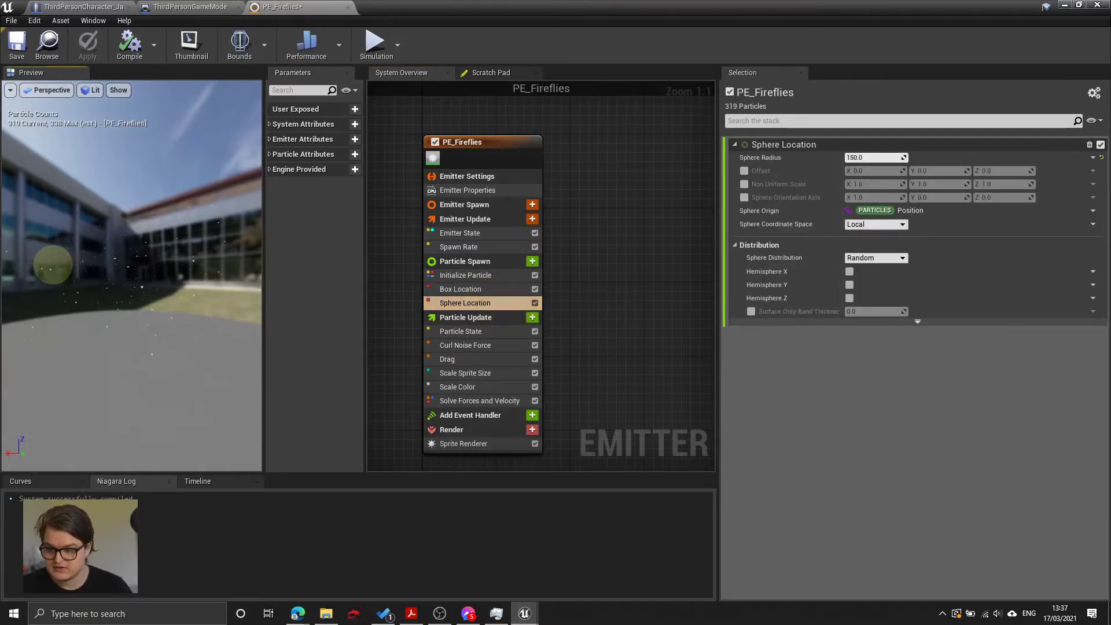
{"action": "left_click_drag", "start_coordinate": [52, 265], "coordinate": [132, 265]}
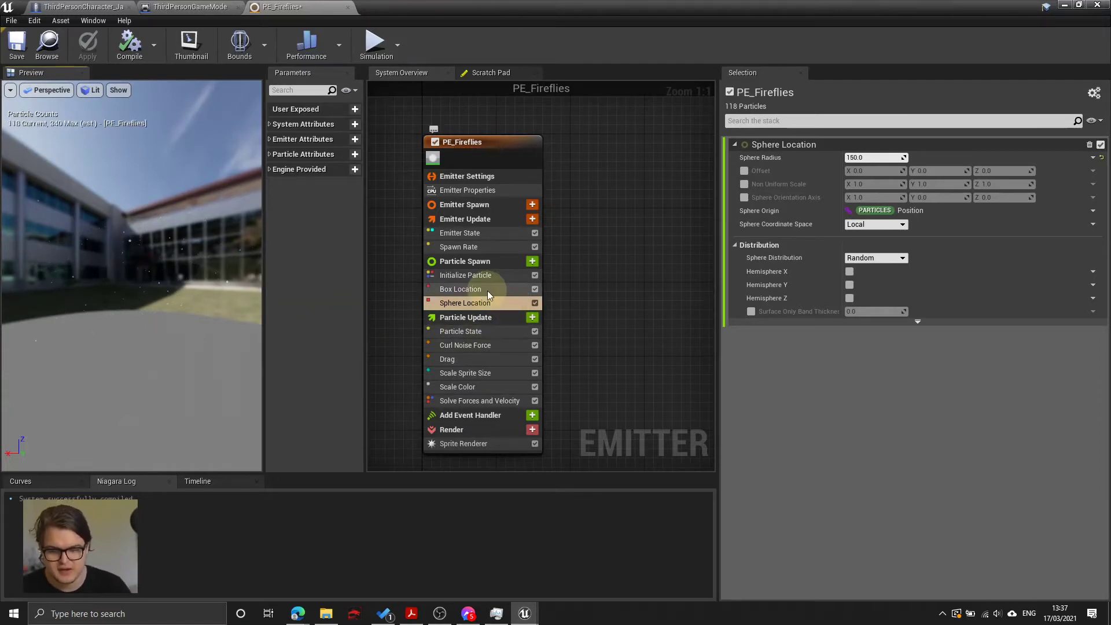
{"action": "left_click", "coordinate": [454, 289]}
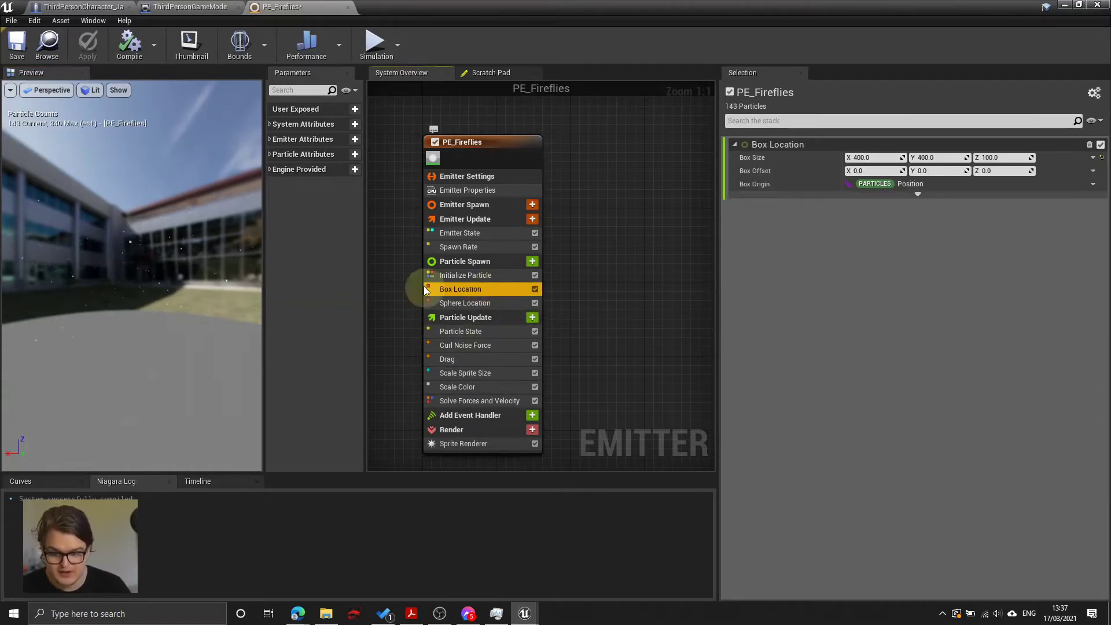
{"action": "left_click", "coordinate": [474, 303]}
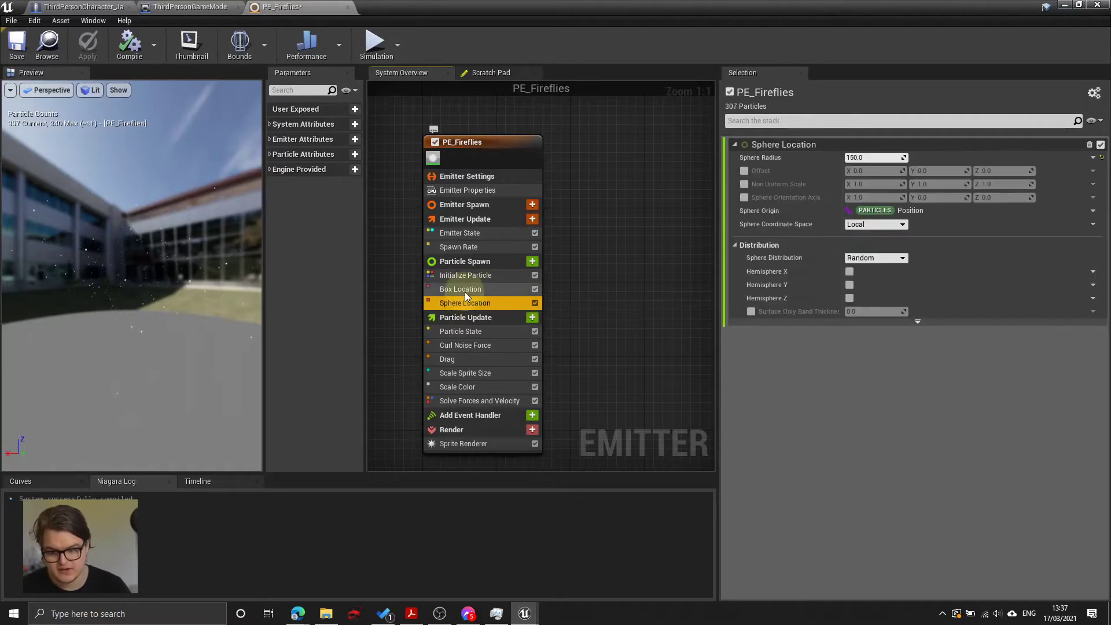
{"action": "left_click", "coordinate": [464, 290]}
{"action": "left_click", "coordinate": [491, 303]}
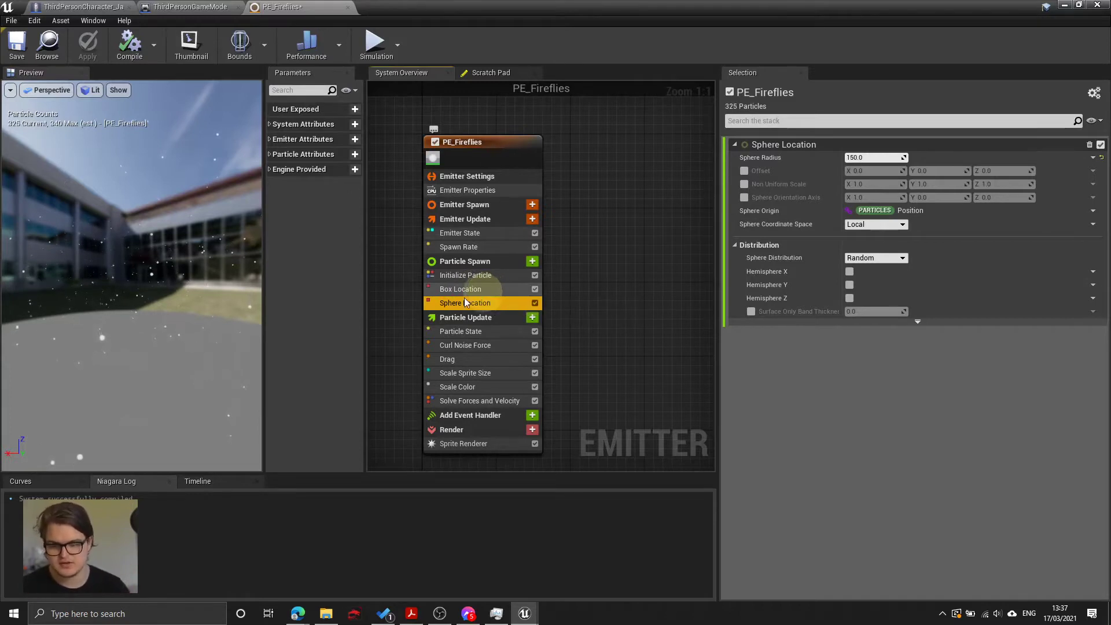
{"action": "left_click", "coordinate": [483, 291]}
Step: Delete the Sphere Location module from the emitter's Particle Spawn group
{"action": "left_click", "coordinate": [488, 304]}
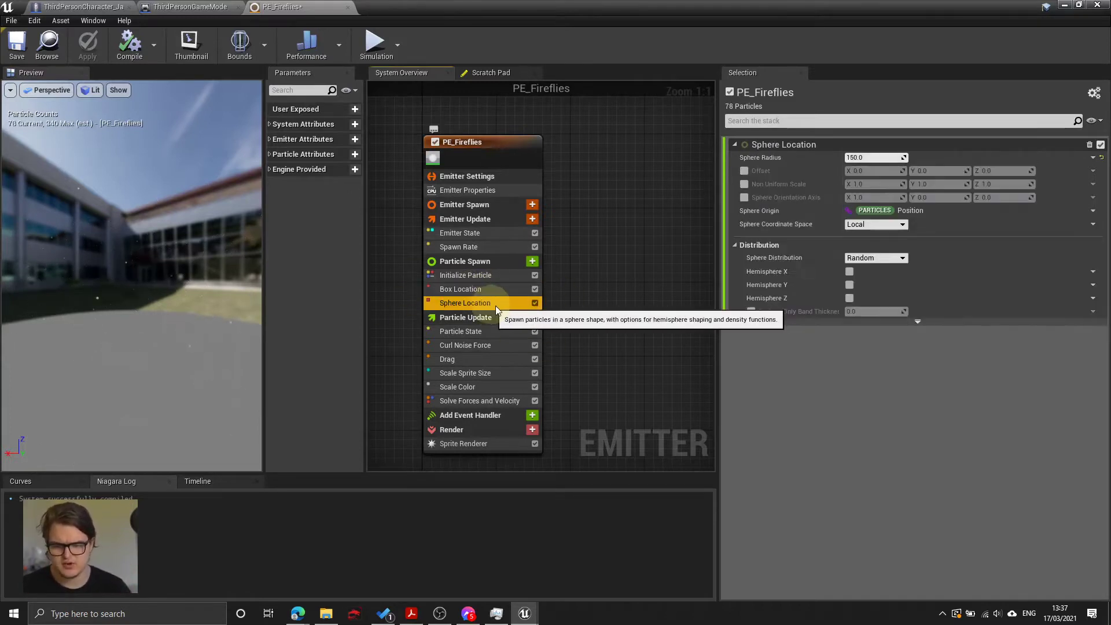
{"action": "right_click", "coordinate": [474, 302]}
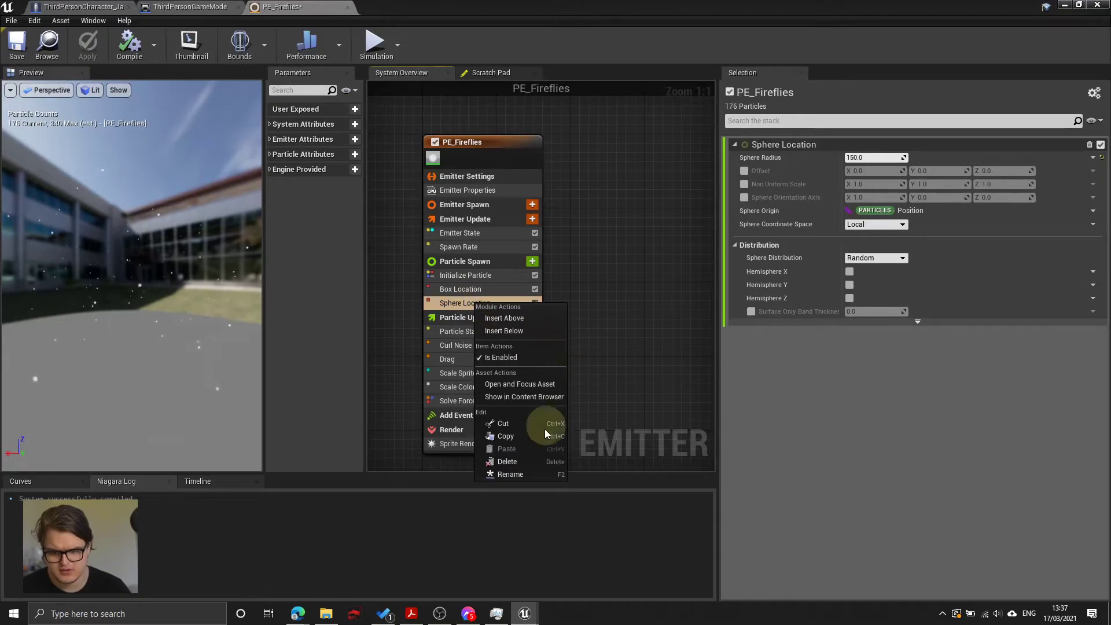
{"action": "left_click", "coordinate": [506, 461]}
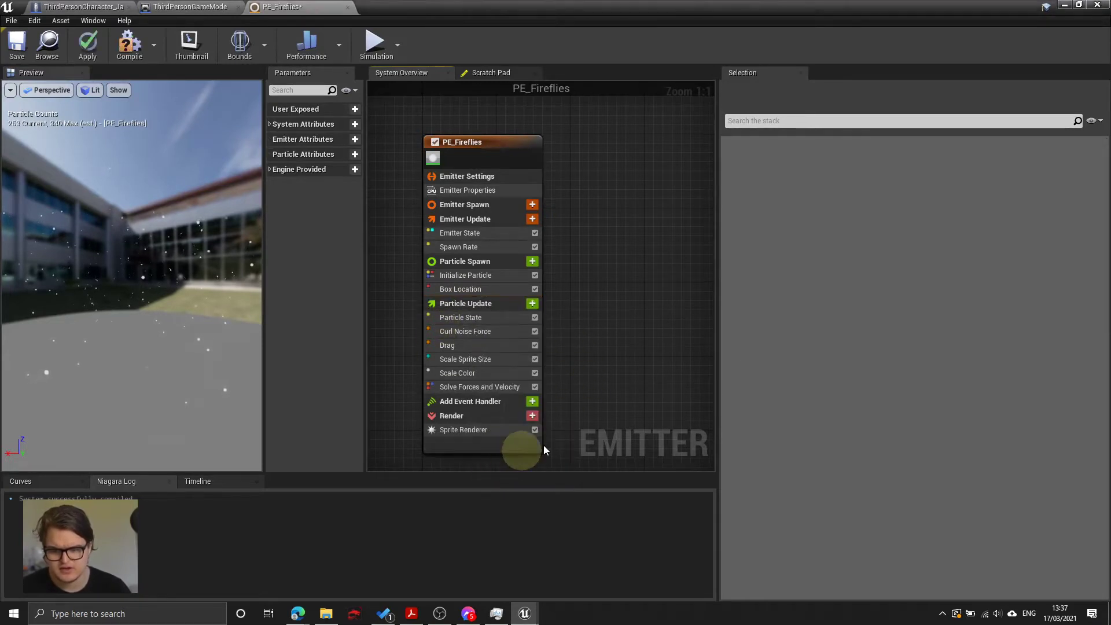
Step: Set the Box Location module's Box Size to X 2000, Y 2000 and Z 200
{"action": "left_click", "coordinate": [463, 292]}
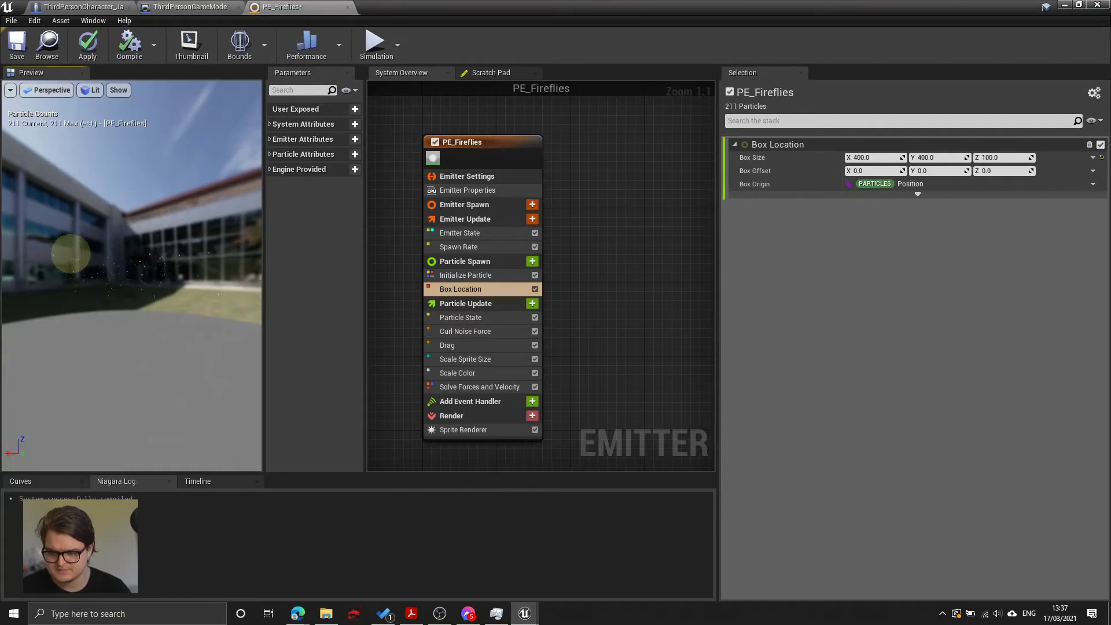
{"action": "left_click", "coordinate": [891, 157]}
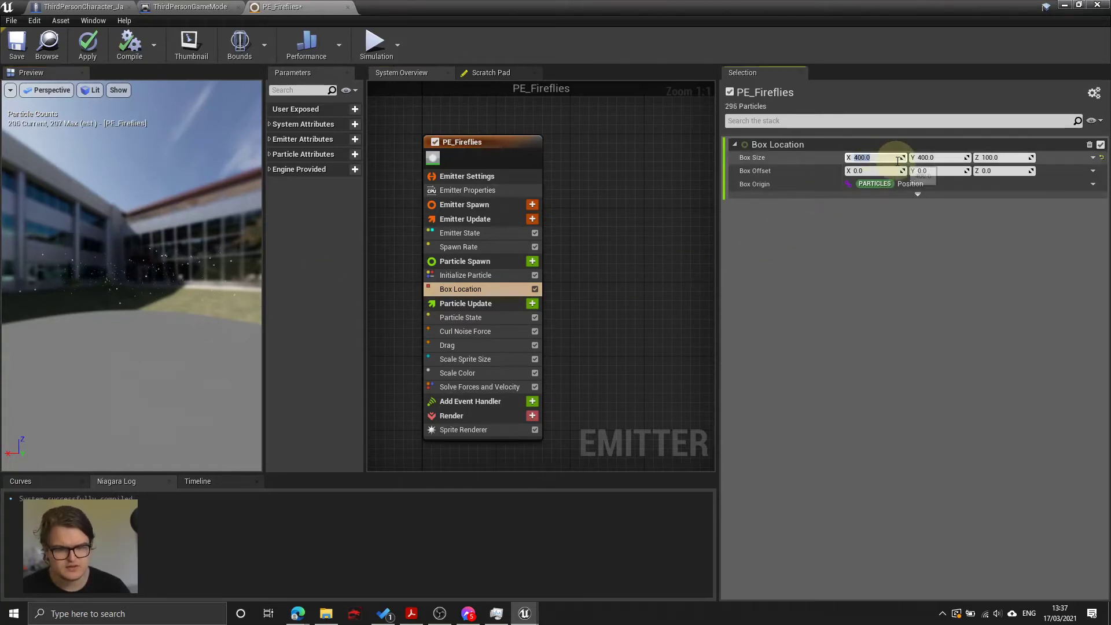
{"action": "left_click", "coordinate": [928, 158]}
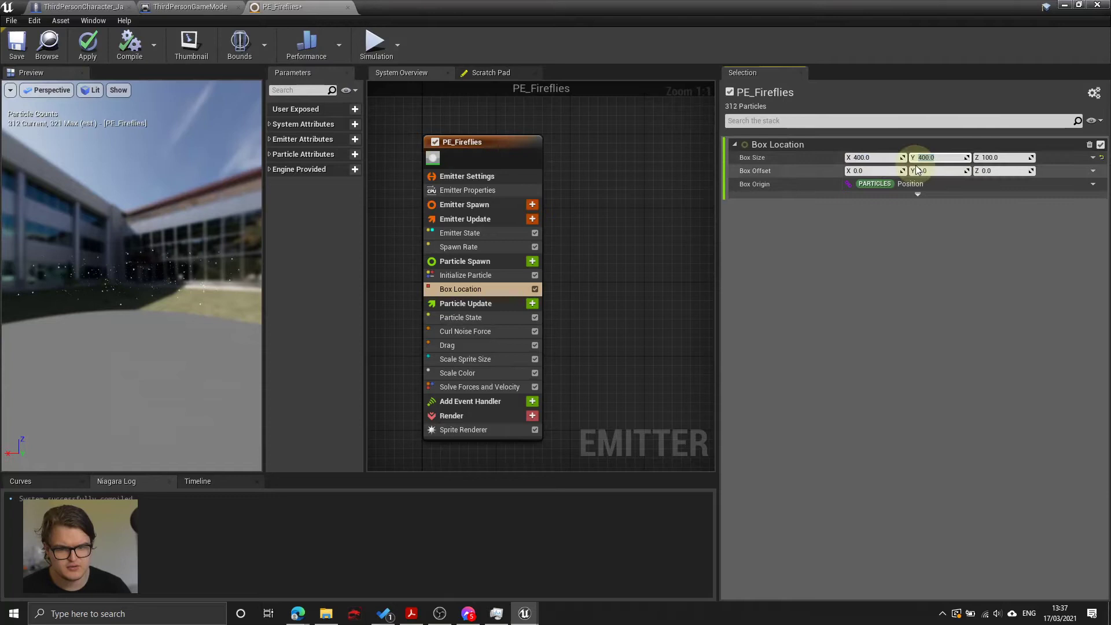
{"action": "left_click", "coordinate": [998, 151]}
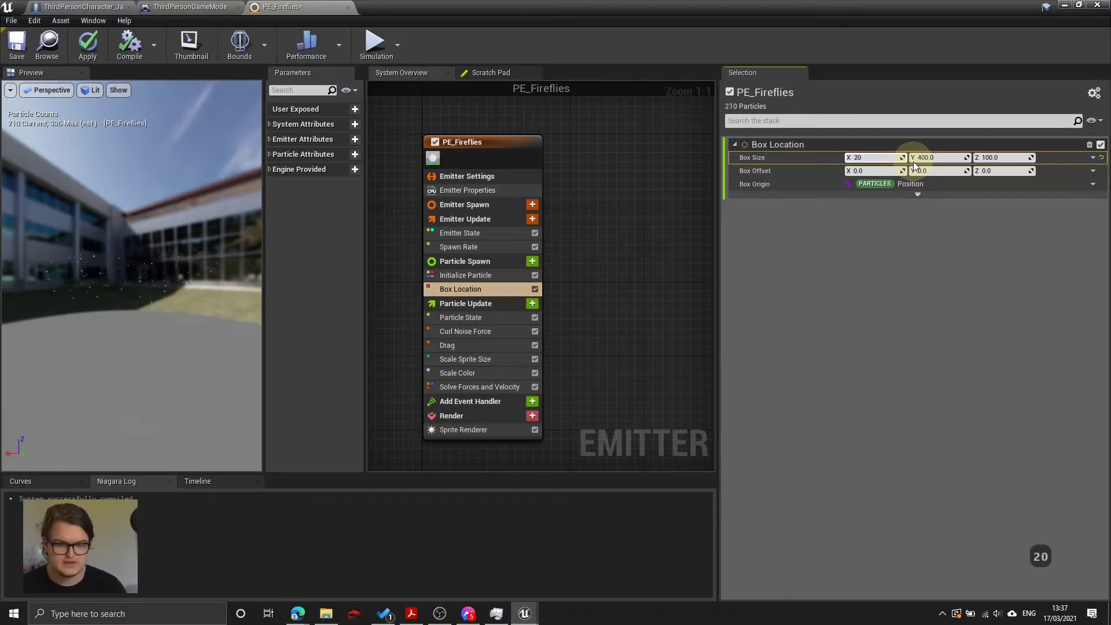
{"action": "key", "text": "Tab"}
{"action": "type", "text": "2"}
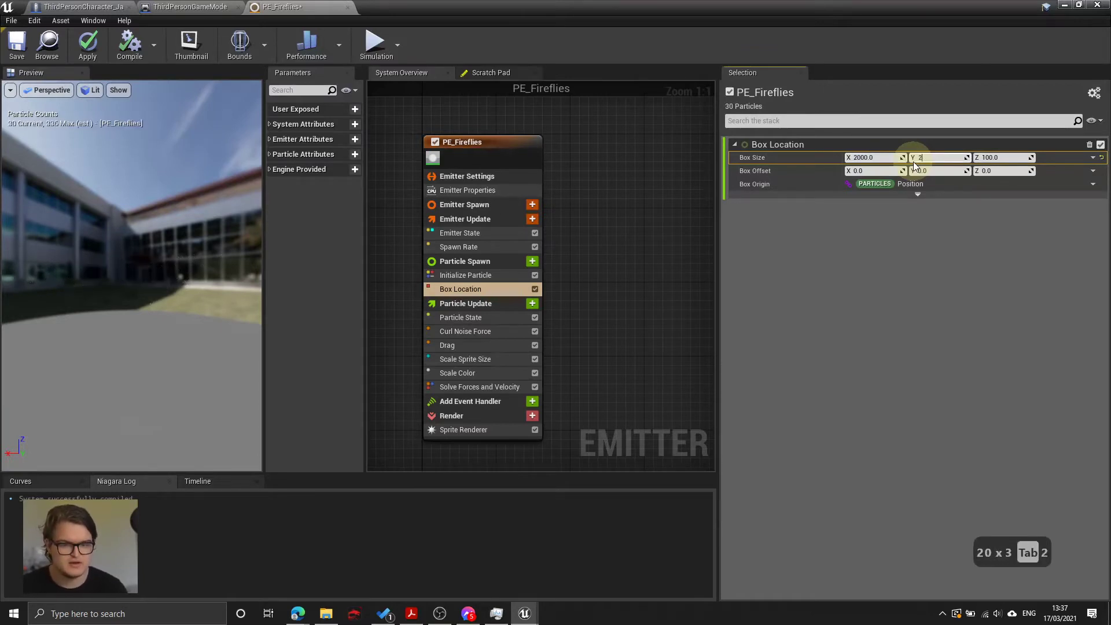
{"action": "type", "text": "000"}
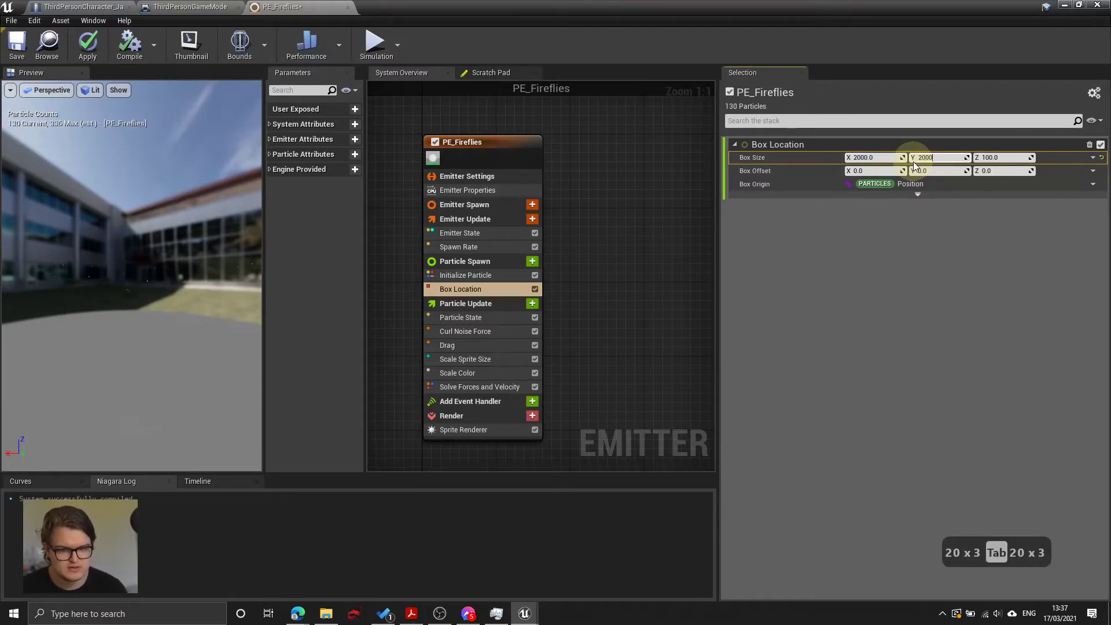
{"action": "key", "text": "Tab"}
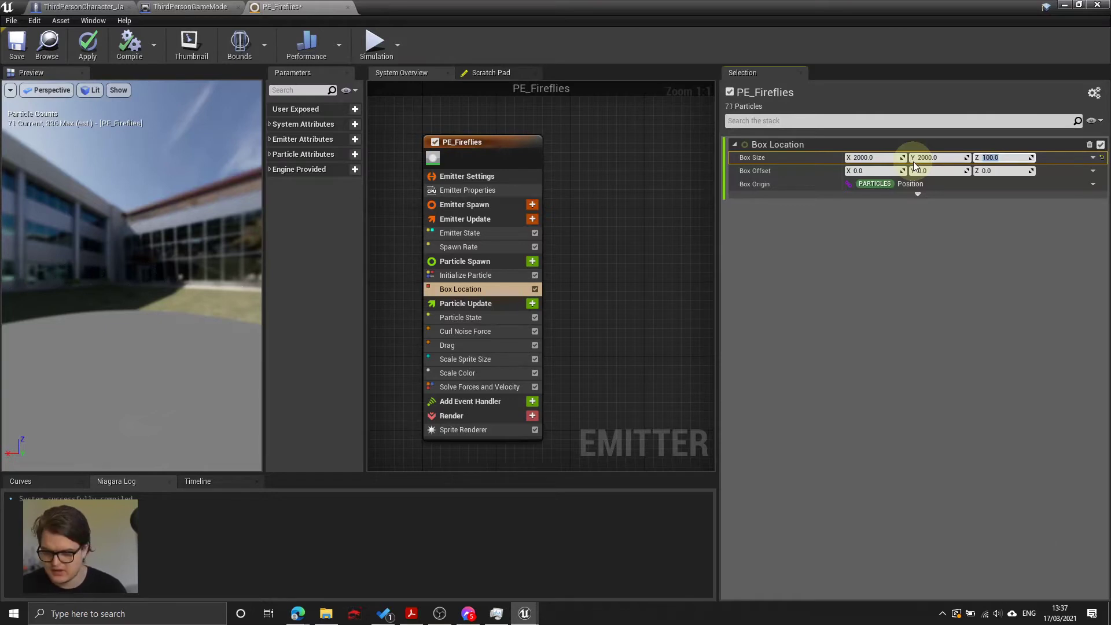
{"action": "type", "text": "200"}
{"action": "key", "text": "Return"}
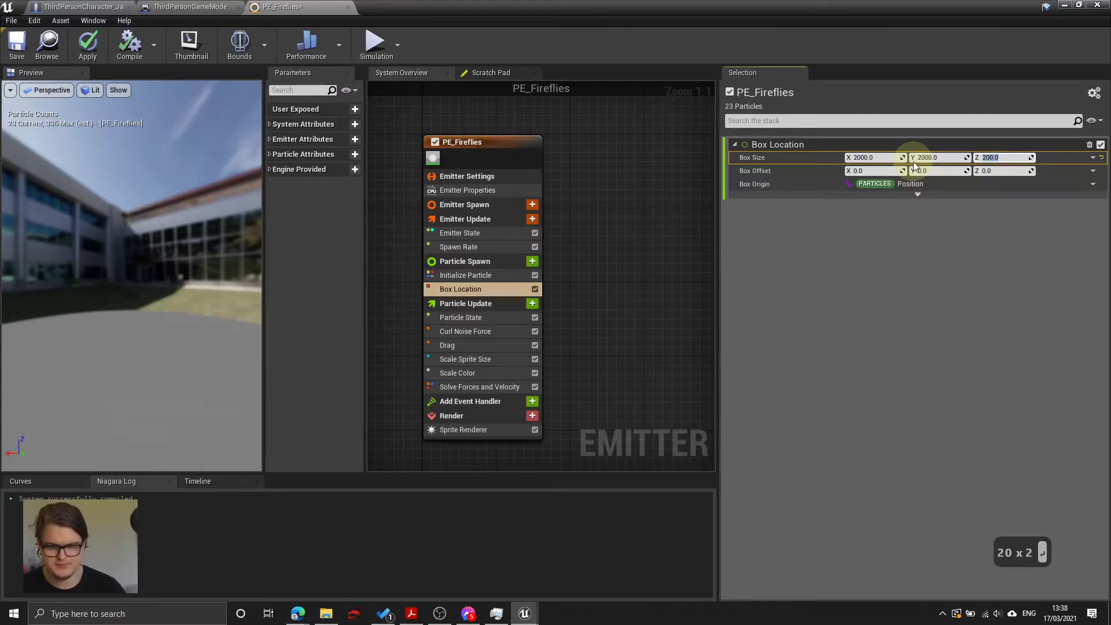
Step: Inspect the enlarged particle box in the preview and apply the emitter changes
{"action": "left_click_drag", "start_coordinate": [219, 266], "coordinate": [220, 267]}
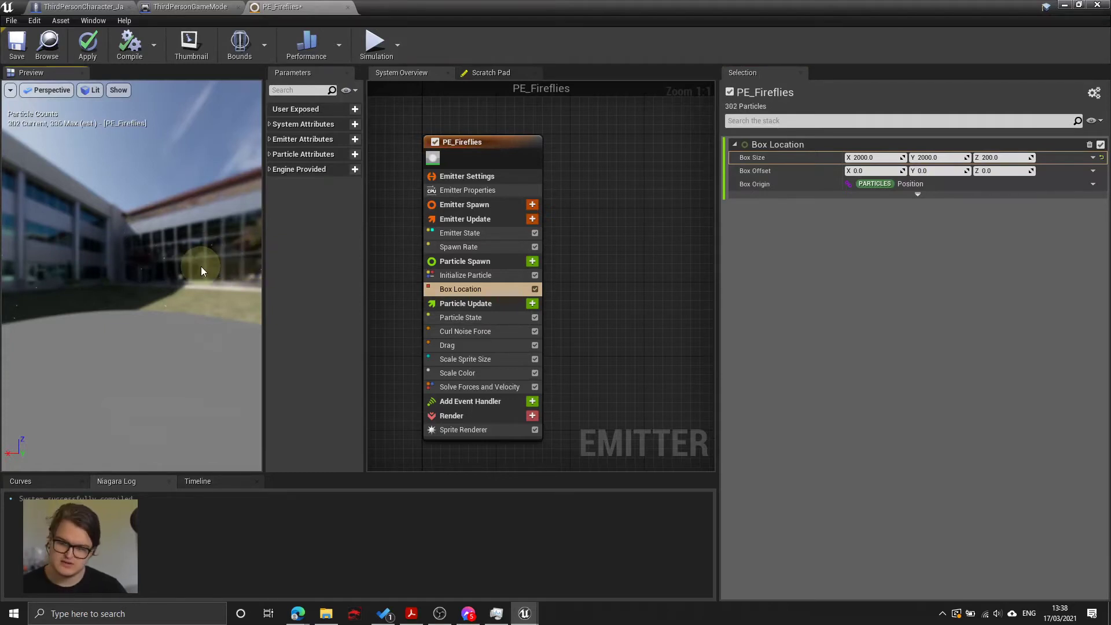
{"action": "left_click_drag", "start_coordinate": [200, 266], "coordinate": [5, 260]}
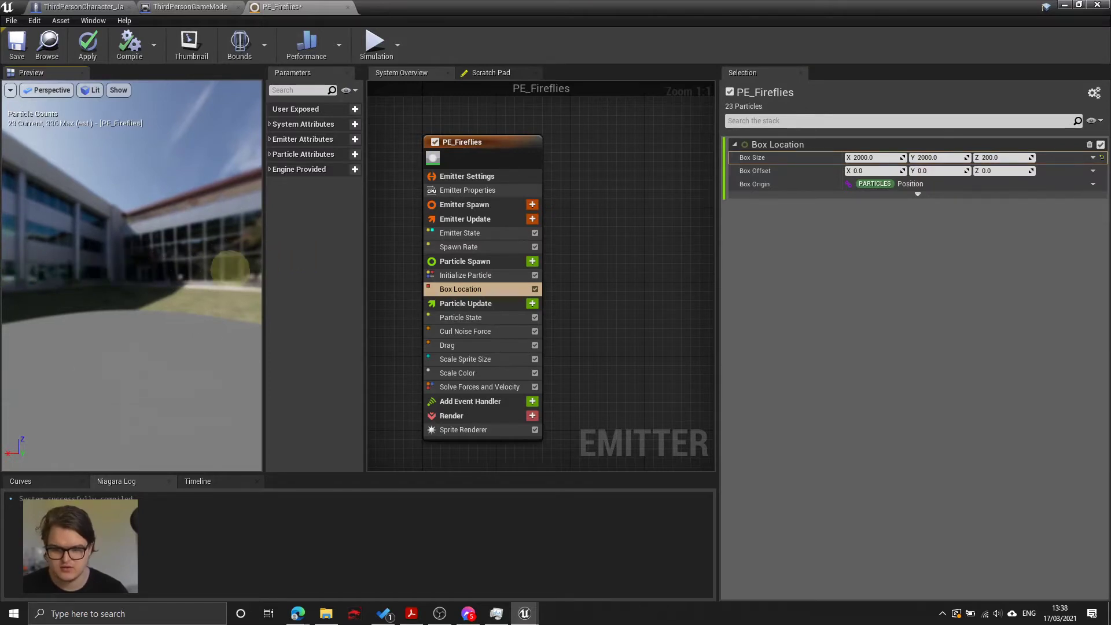
{"action": "left_click", "coordinate": [487, 290]}
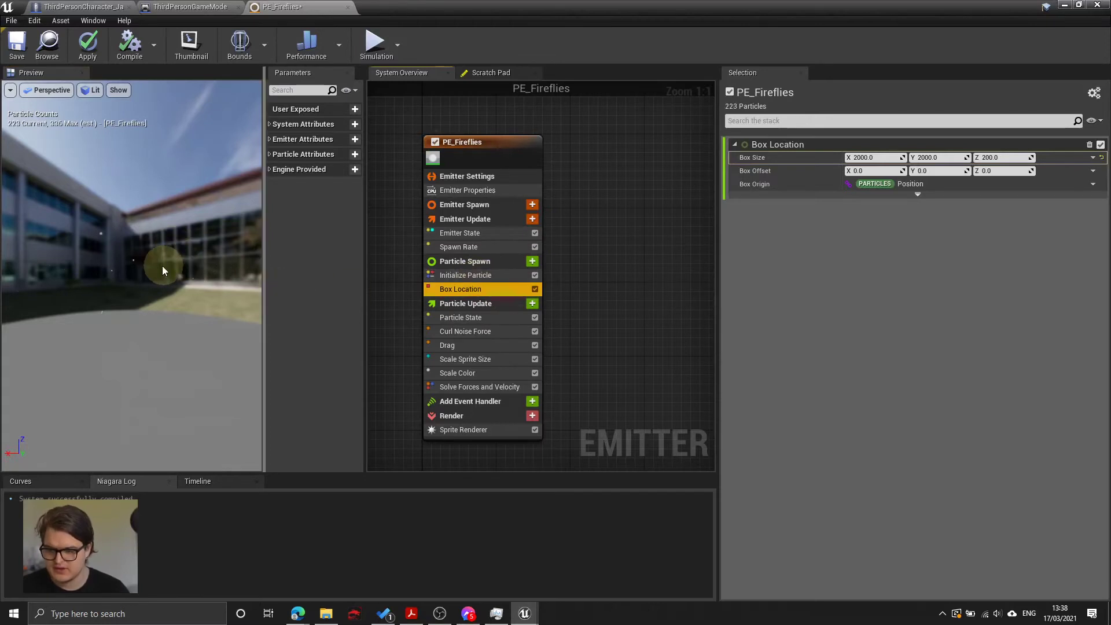
{"action": "mouse_move", "coordinate": [163, 268]}
{"action": "left_mouse_down"}
{"action": "mouse_move", "coordinate": [199, 265]}
{"action": "mouse_move", "coordinate": [162, 266]}
{"action": "left_mouse_up"}
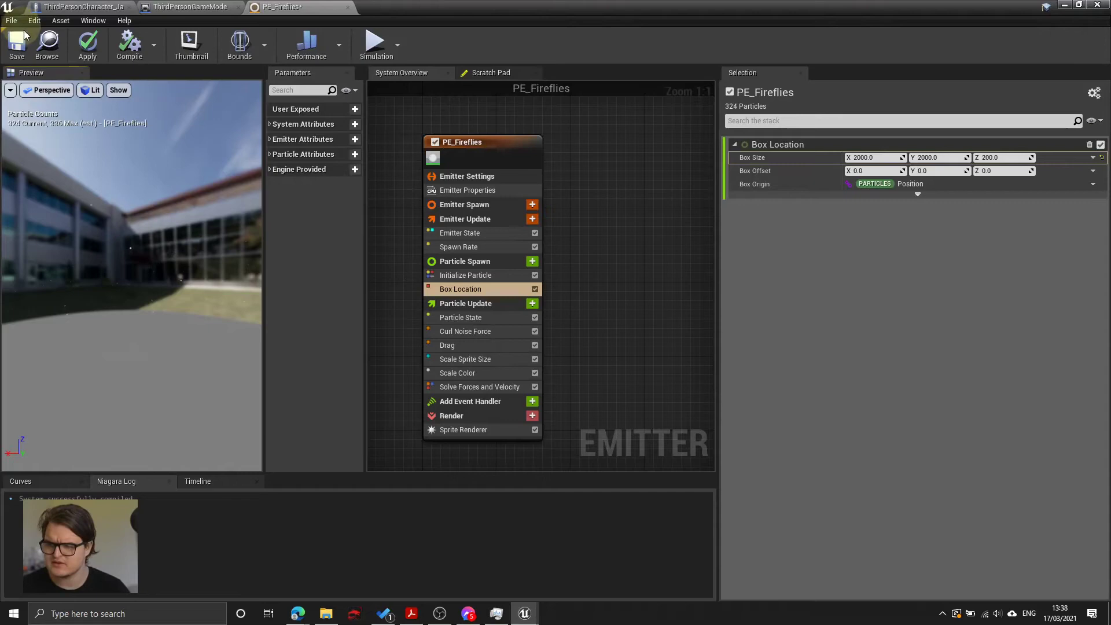
{"action": "left_click", "coordinate": [101, 50]}
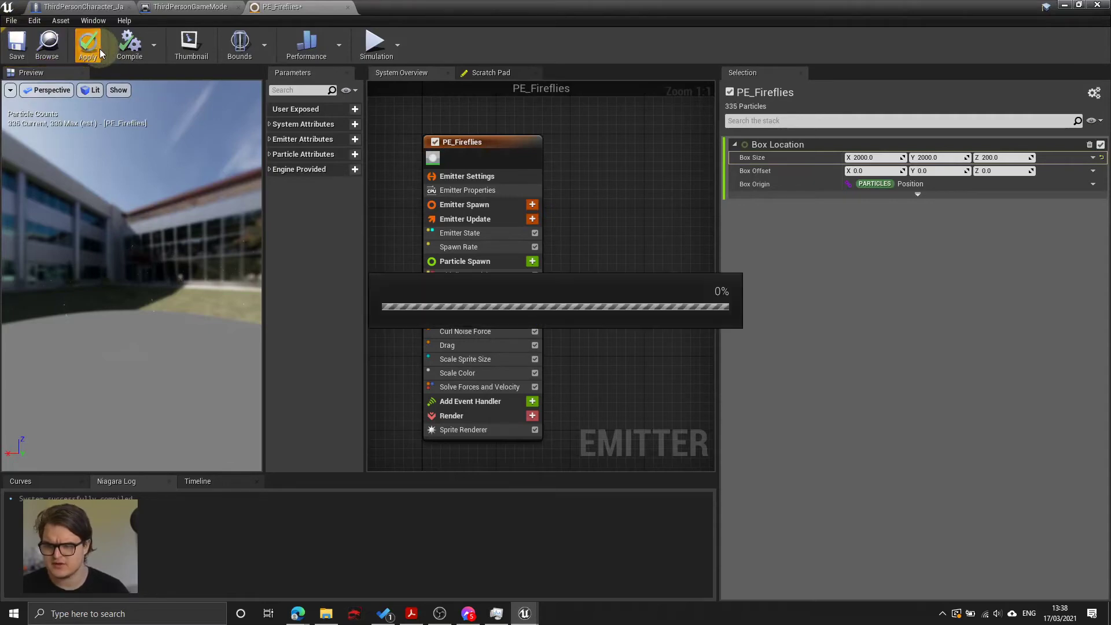
Step: Return to the level and fly around the lake shore to examine the spread of the fireflies
{"action": "left_click", "coordinate": [1063, 5]}
{"action": "key", "text": "s"}
{"action": "right_click_drag", "start_coordinate": [569, 259], "coordinate": [553, 229]}
{"action": "key", "text": "d"}
{"action": "key", "text": "s"}
{"action": "key", "text": "s"}
{"action": "key", "text": "d"}
{"action": "key", "text": "s"}
{"action": "key", "text": "d"}
{"action": "key", "text": "a"}
{"action": "key", "text": "w"}
{"action": "key", "text": "a"}
{"action": "key", "text": "d"}
{"action": "key", "text": "d"}
{"action": "key", "text": "d"}
{"action": "key", "text": "d"}
{"action": "key", "text": "d"}
{"action": "key", "text": "d"}
{"action": "key", "text": "d"}
{"action": "key", "text": "w"}
{"action": "key", "text": "a"}
{"action": "key", "text": "w"}
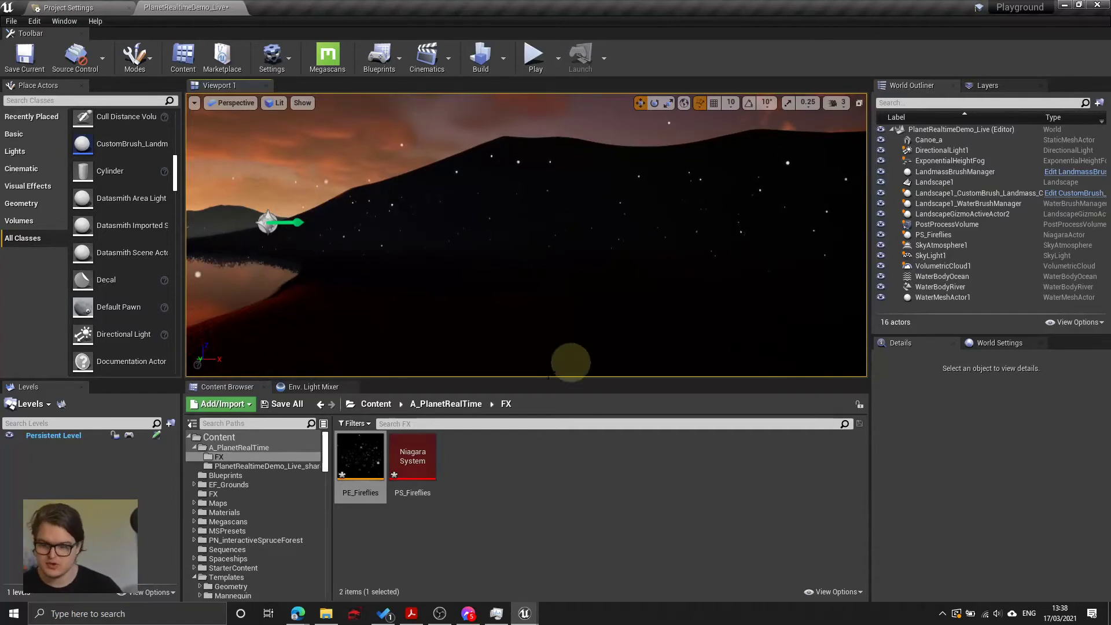
Step: Reopen the PE_Fireflies emitter and set its Spawn Rate to 25
{"action": "double_click", "coordinate": [353, 457]}
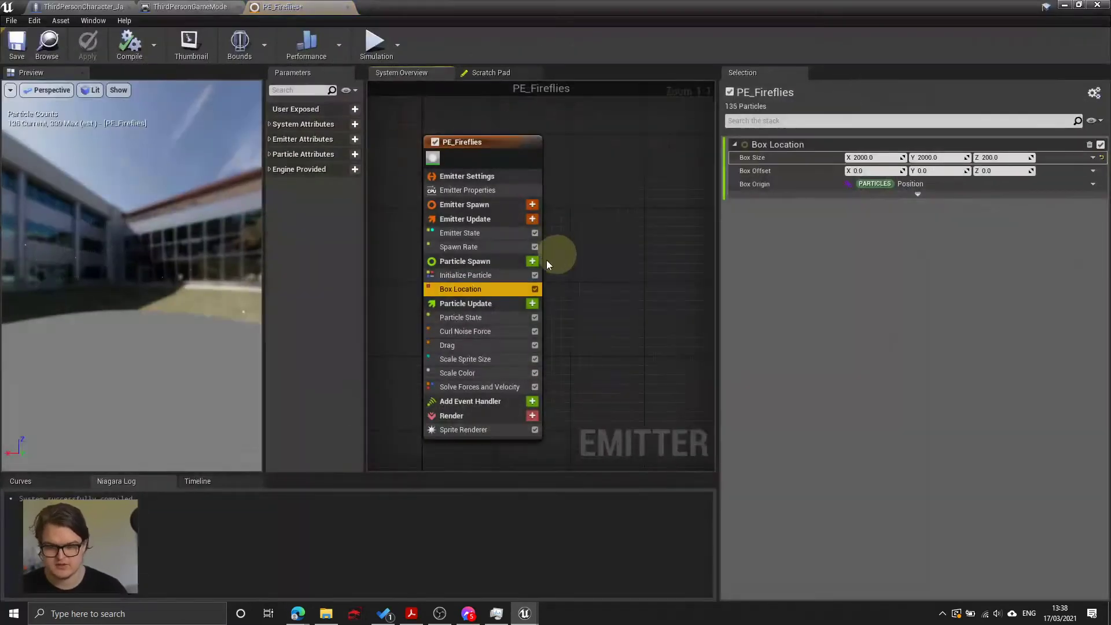
{"action": "left_click", "coordinate": [491, 246]}
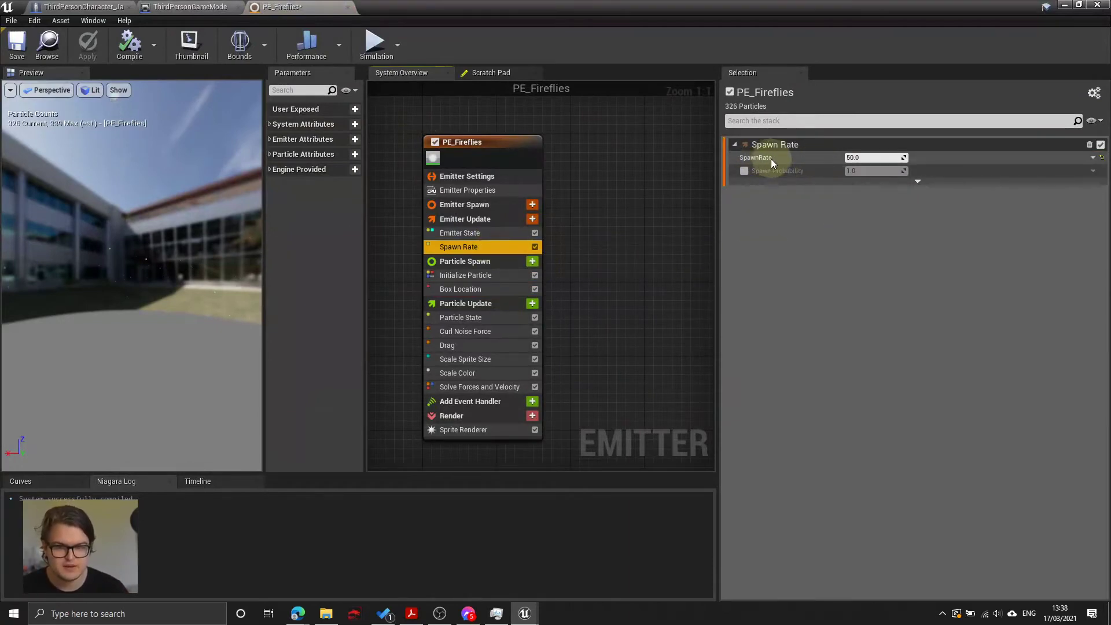
{"action": "left_click", "coordinate": [461, 247]}
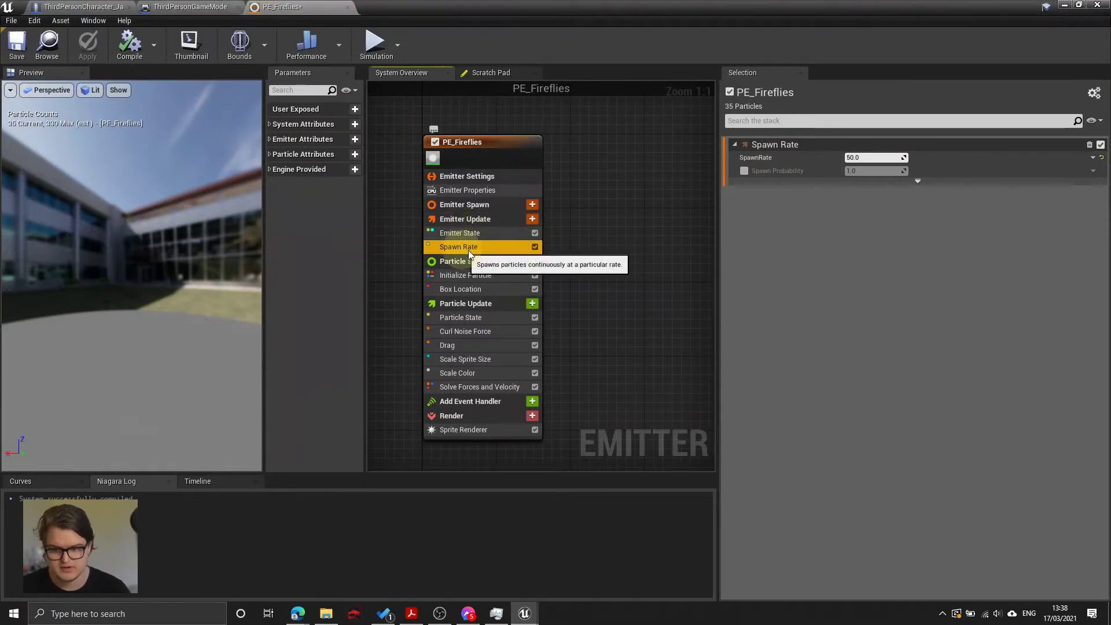
{"action": "left_click", "coordinate": [859, 158]}
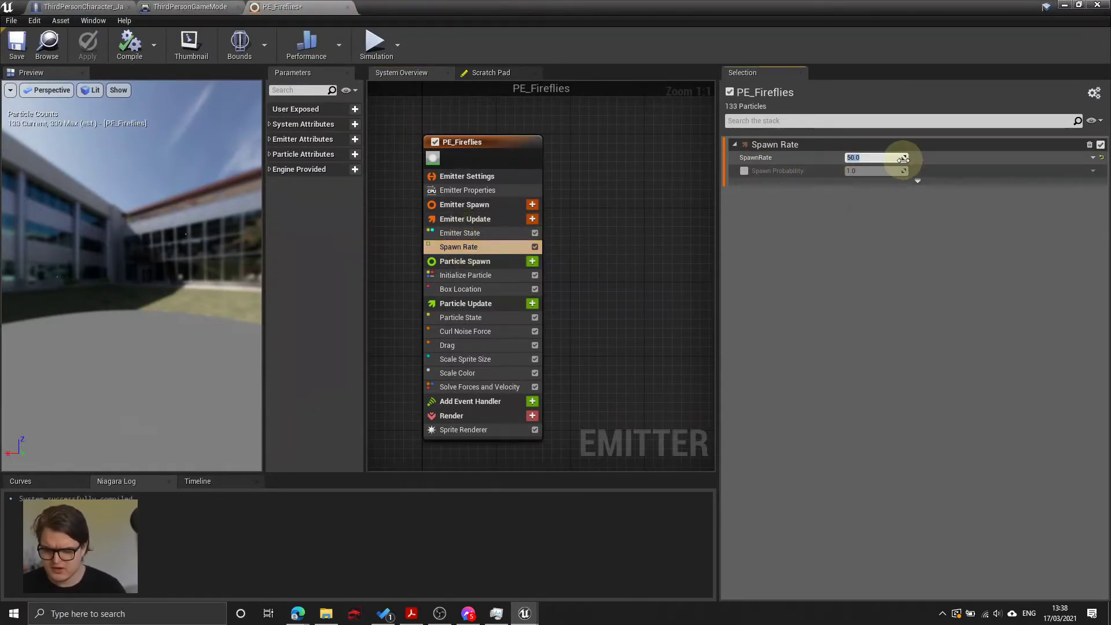
{"action": "key", "text": "Return"}
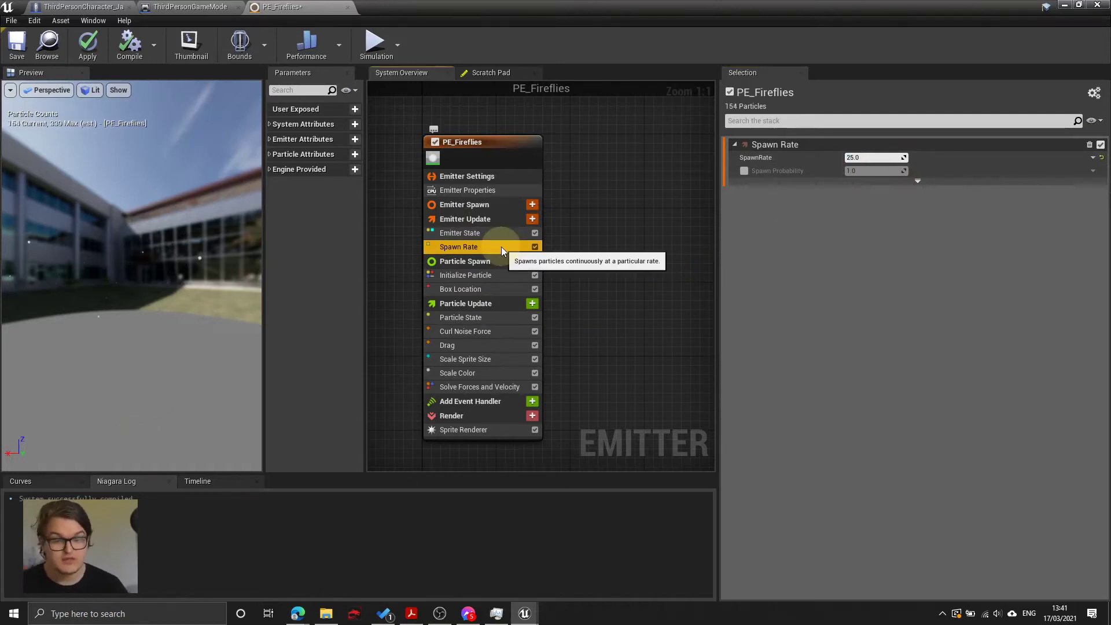
{"action": "left_click", "coordinate": [501, 246]}
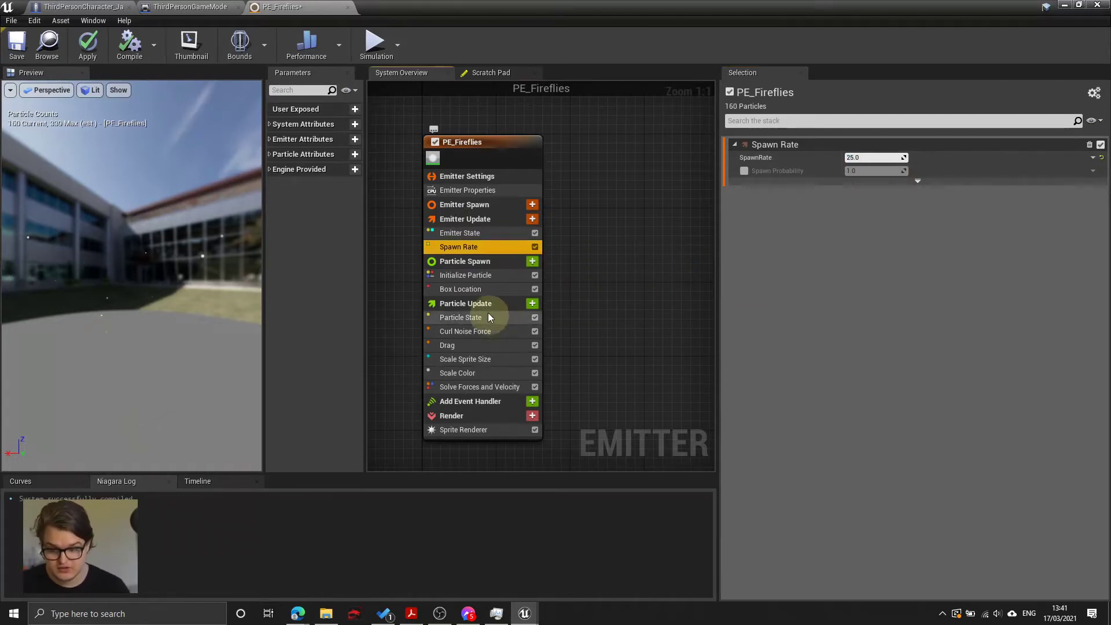
Step: In Initialize Particle, set the particles' Lifetime Min to 2 and Lifetime Max to 4
{"action": "mouse_move", "coordinate": [494, 317]}
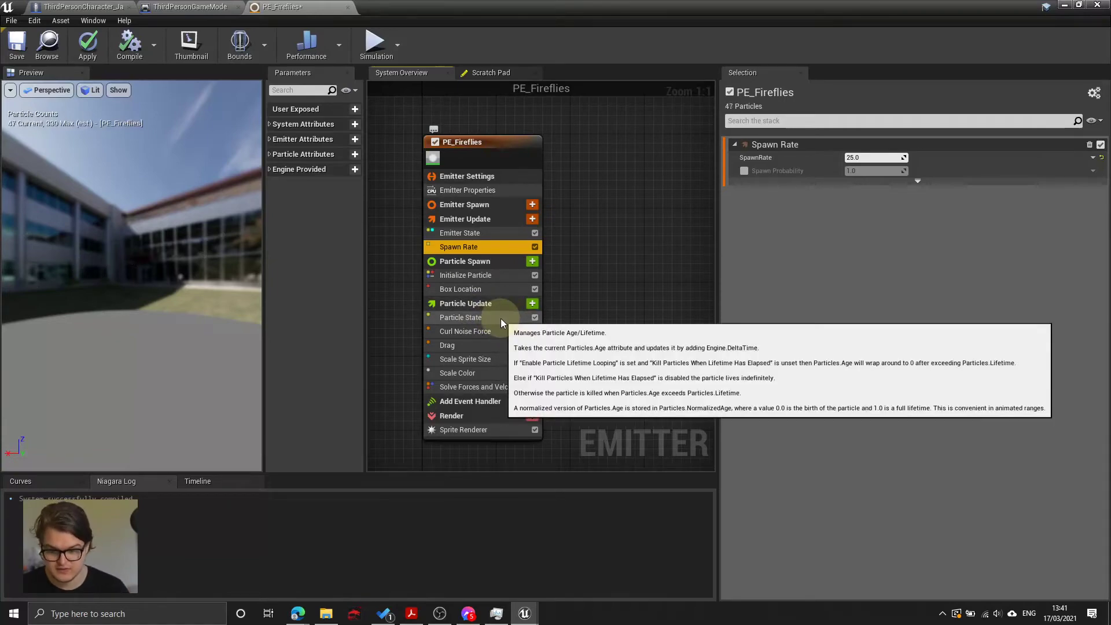
{"action": "left_click", "coordinate": [473, 275]}
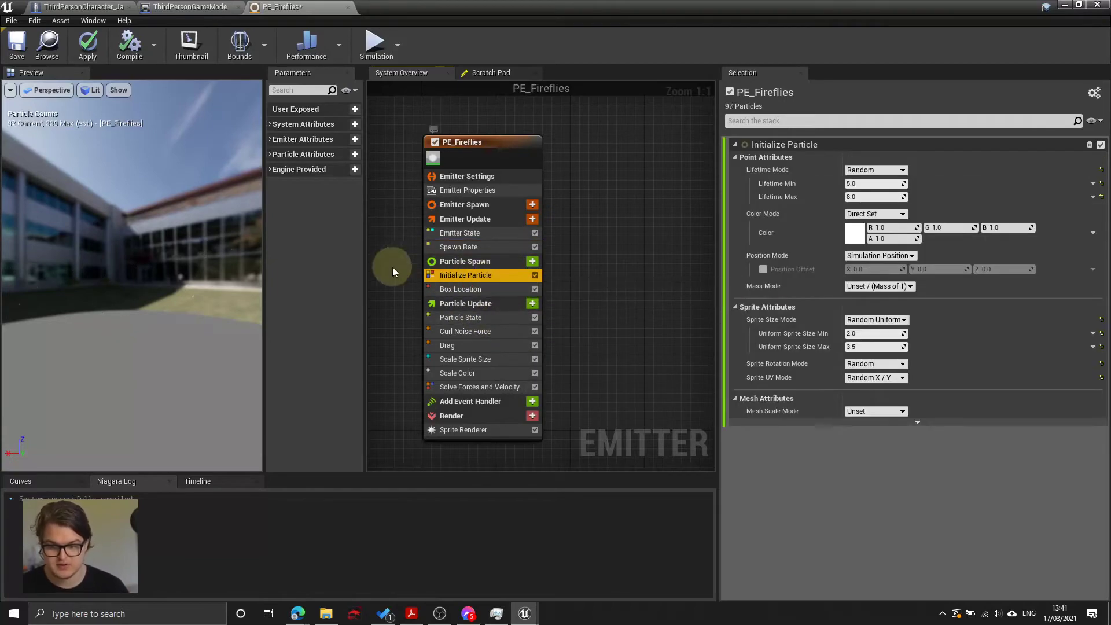
{"action": "left_click", "coordinate": [866, 182]}
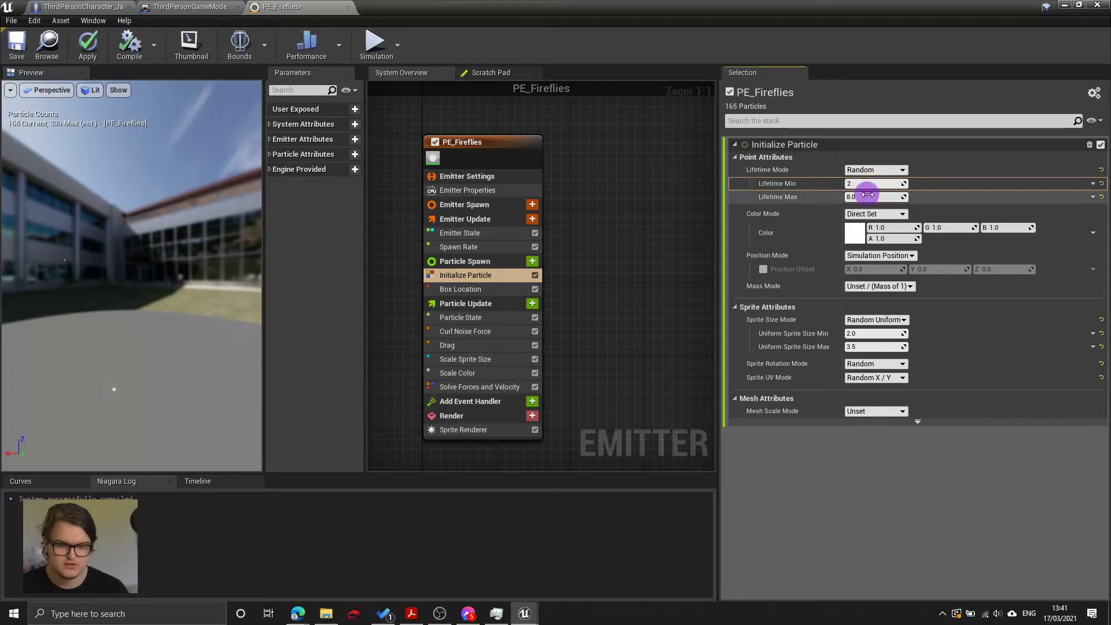
{"action": "left_click", "coordinate": [867, 194]}
{"action": "type", "text": "5"}
{"action": "left_click", "coordinate": [987, 199]}
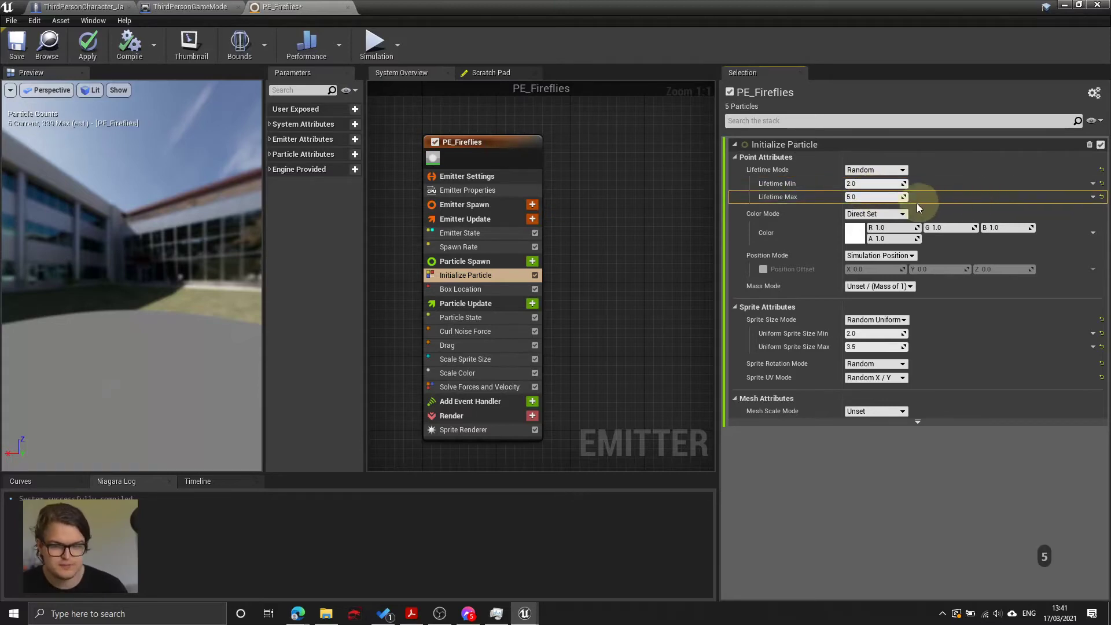
{"action": "left_click", "coordinate": [870, 198]}
{"action": "type", "text": "4"}
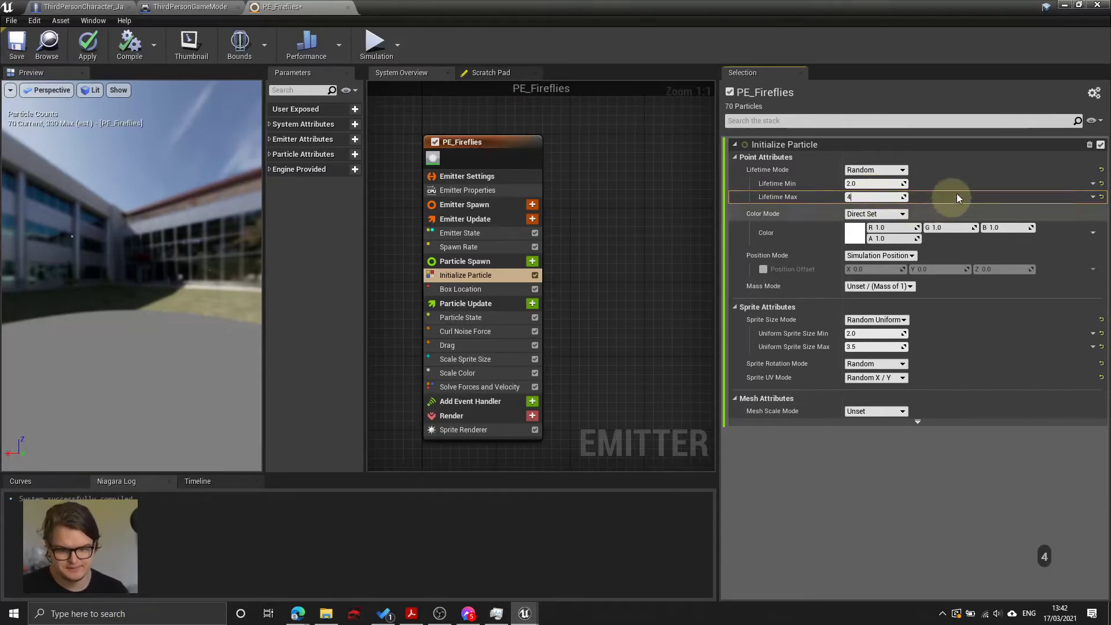
{"action": "left_click", "coordinate": [958, 197]}
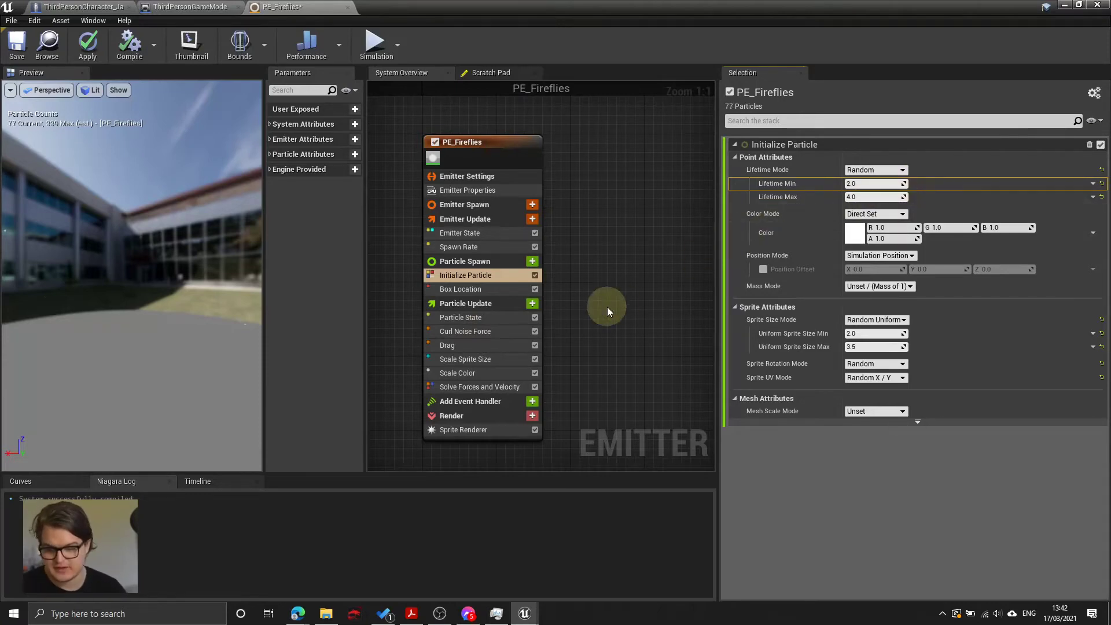
Step: Apply the lifetime changes to the emitter and return to the level to examine the fireflies near the shore
{"action": "left_click", "coordinate": [87, 44]}
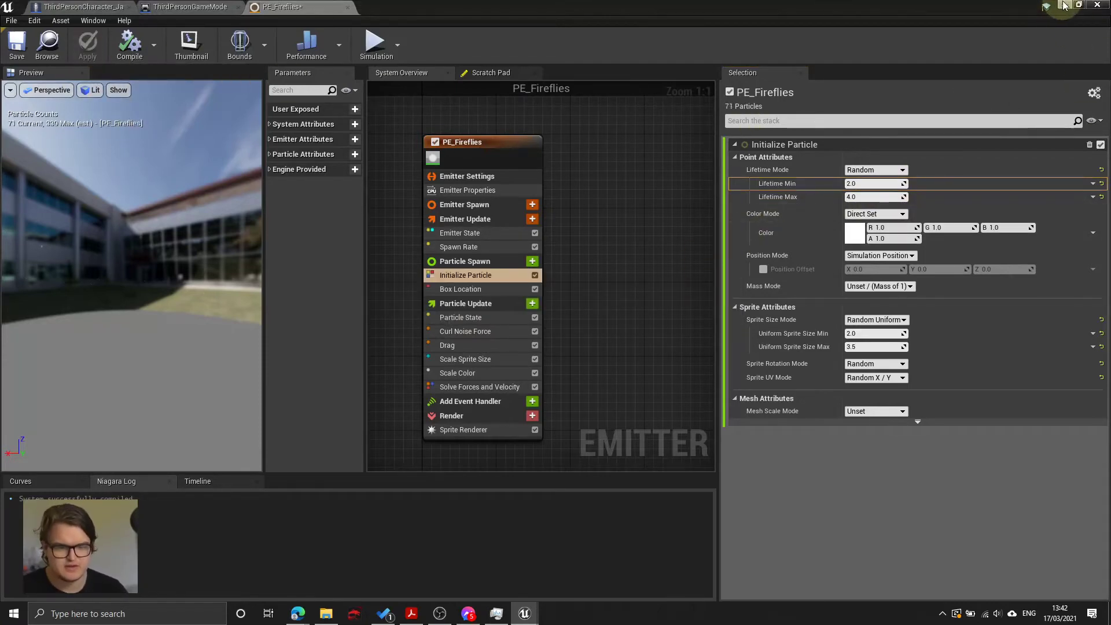
{"action": "left_click", "coordinate": [1063, 5]}
{"action": "key", "text": "a"}
{"action": "key", "text": "a"}
{"action": "mouse_move", "coordinate": [599, 250]}
{"action": "right_mouse_down"}
{"action": "mouse_move", "coordinate": [570, 253]}
{"action": "mouse_move", "coordinate": [636, 243]}
{"action": "mouse_move", "coordinate": [572, 255]}
{"action": "mouse_move", "coordinate": [587, 257]}
{"action": "right_mouse_up"}
{"action": "key", "text": "a"}
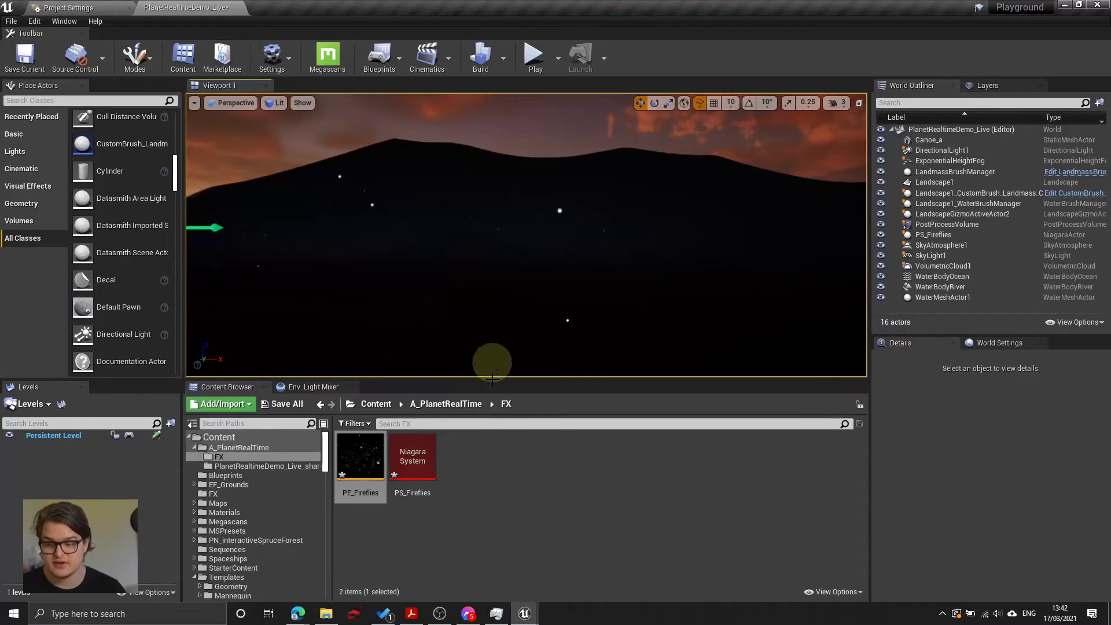
Step: Reopen PE_Fireflies and reshape the Scale Sprite Size curve, moving its upper keys to about time 0.42, value 0.97 and time 0.57, value 0.99
{"action": "double_click", "coordinate": [367, 460]}
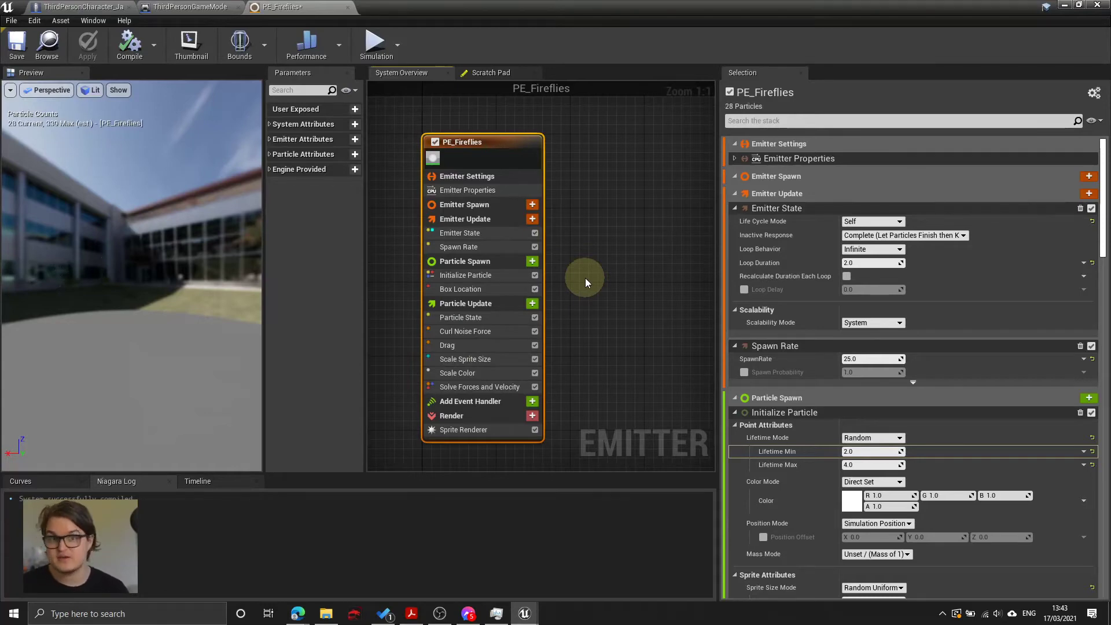
{"action": "left_click", "coordinate": [491, 361]}
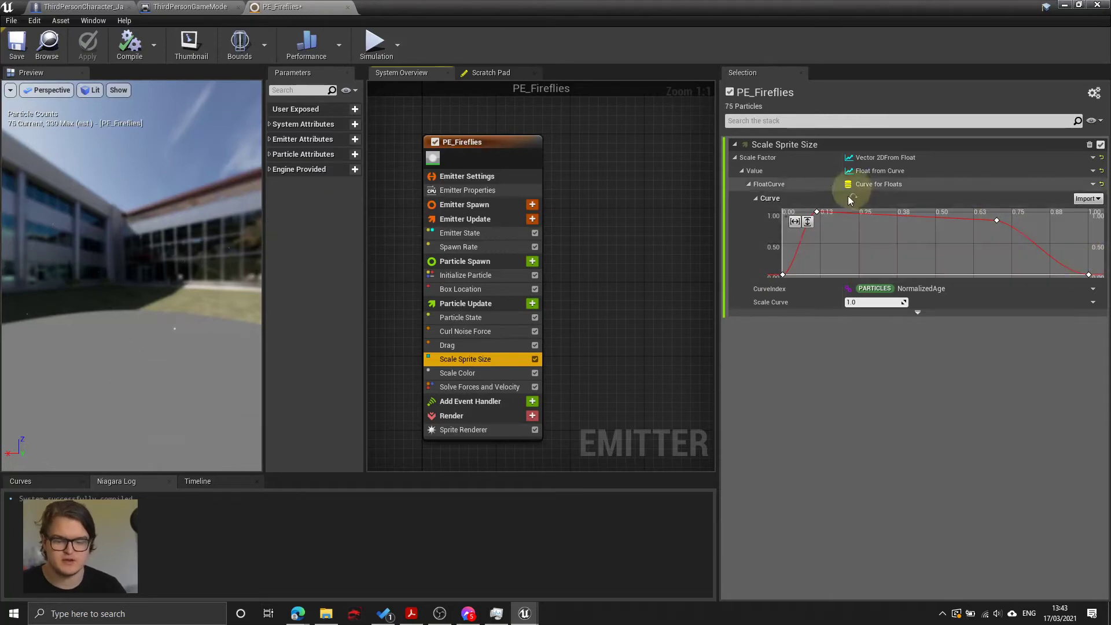
{"action": "left_click", "coordinate": [817, 213]}
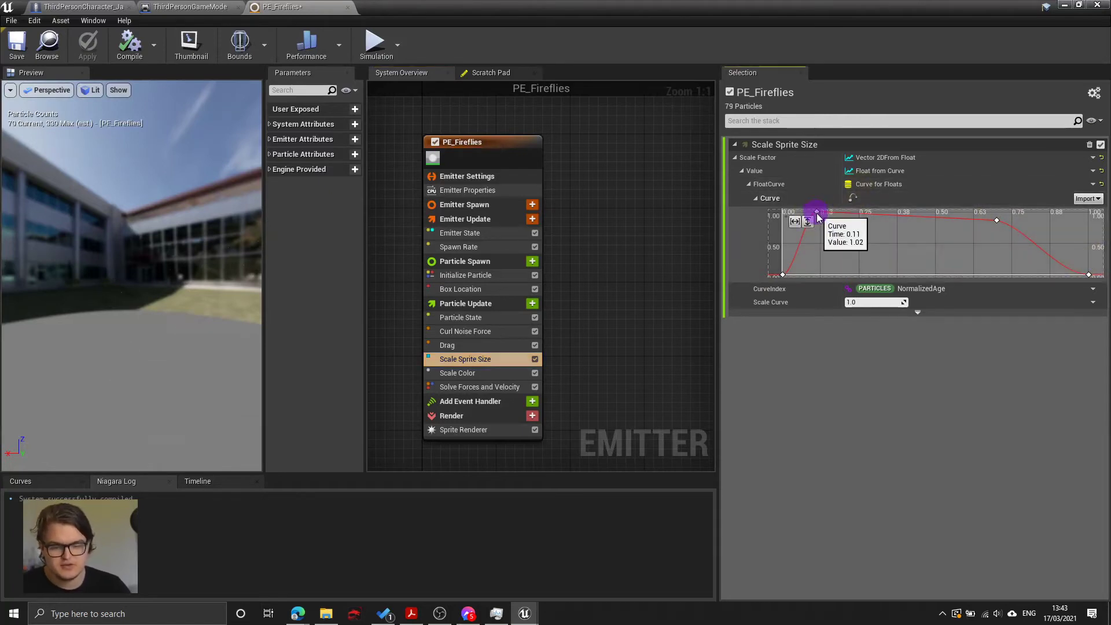
{"action": "left_click_drag", "start_coordinate": [817, 215], "coordinate": [910, 218]}
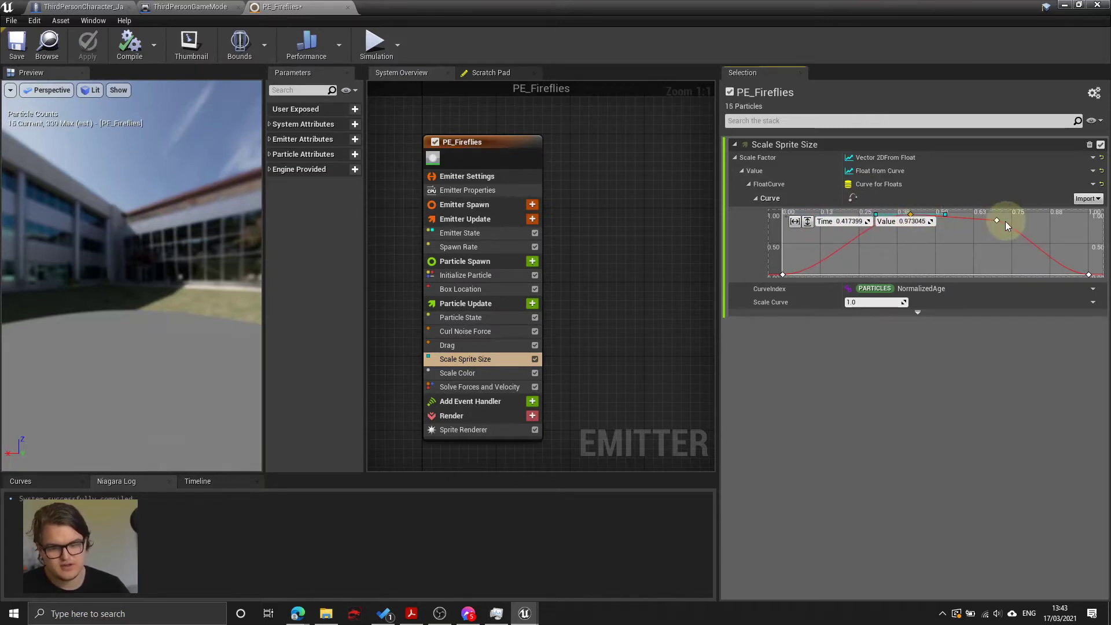
{"action": "left_click", "coordinate": [997, 221]}
{"action": "mouse_move", "coordinate": [996, 221]}
{"action": "left_mouse_down"}
{"action": "mouse_move", "coordinate": [959, 217]}
{"action": "mouse_move", "coordinate": [993, 218]}
{"action": "left_mouse_up"}
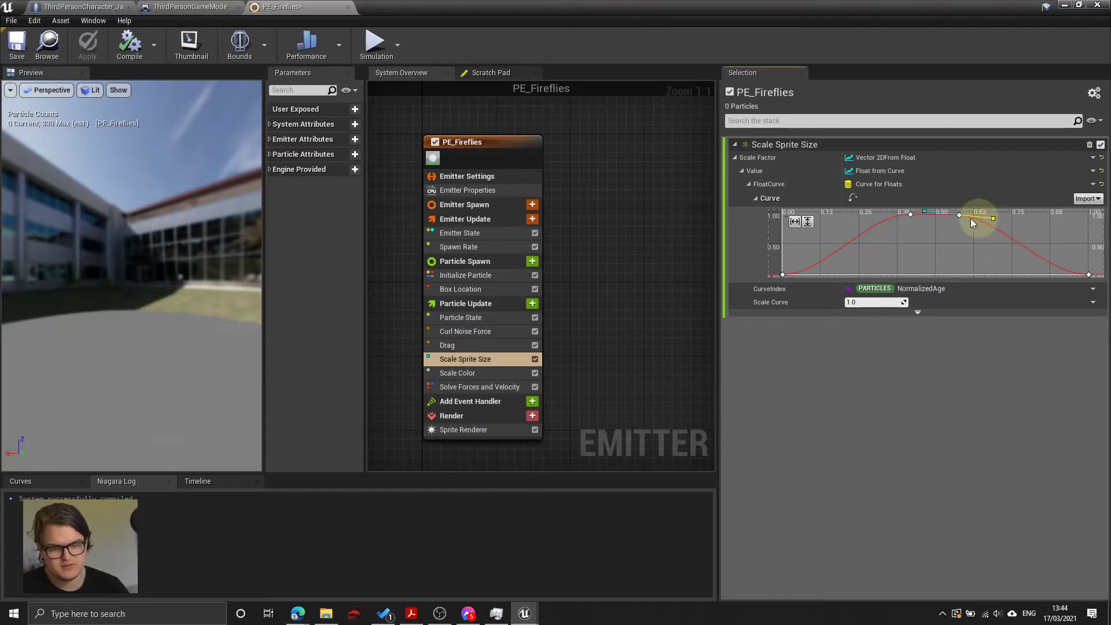
{"action": "left_click", "coordinate": [958, 215]}
{"action": "left_click", "coordinate": [958, 217]}
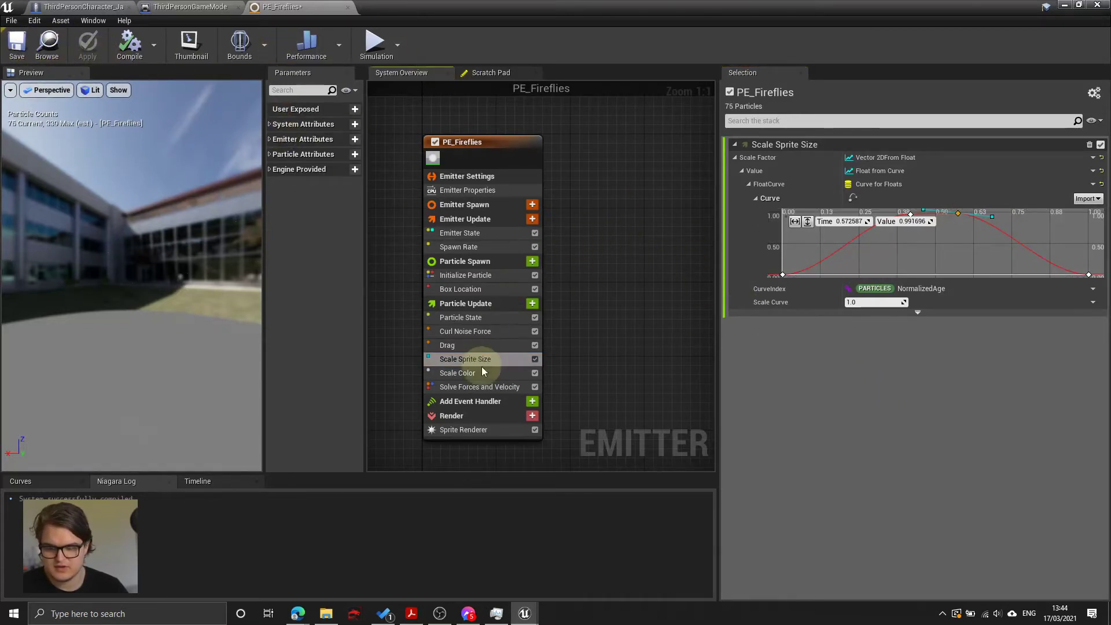
Step: Save the PE_Fireflies emitter and return to the level to check how the fireflies grow and shrink
{"action": "left_click", "coordinate": [472, 345]}
{"action": "left_click", "coordinate": [471, 359]}
{"action": "left_click", "coordinate": [7, 55]}
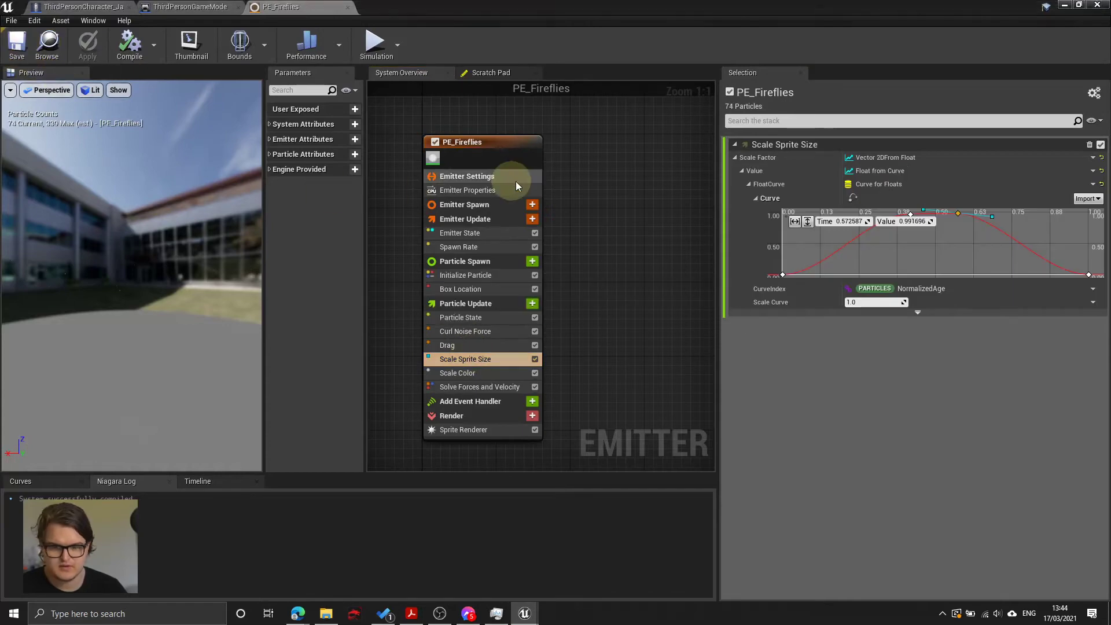
{"action": "left_click", "coordinate": [1064, 6]}
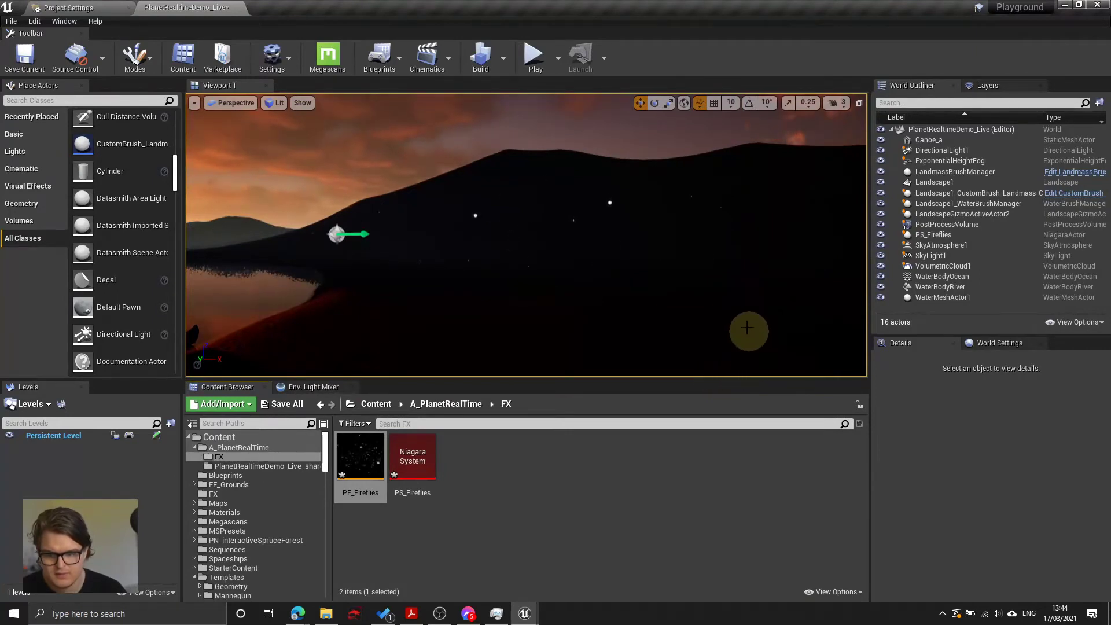
{"action": "mouse_move", "coordinate": [731, 286]}
{"action": "right_mouse_down"}
{"action": "mouse_move", "coordinate": [791, 292]}
{"action": "mouse_move", "coordinate": [648, 280]}
{"action": "mouse_move", "coordinate": [750, 288]}
{"action": "right_mouse_up"}
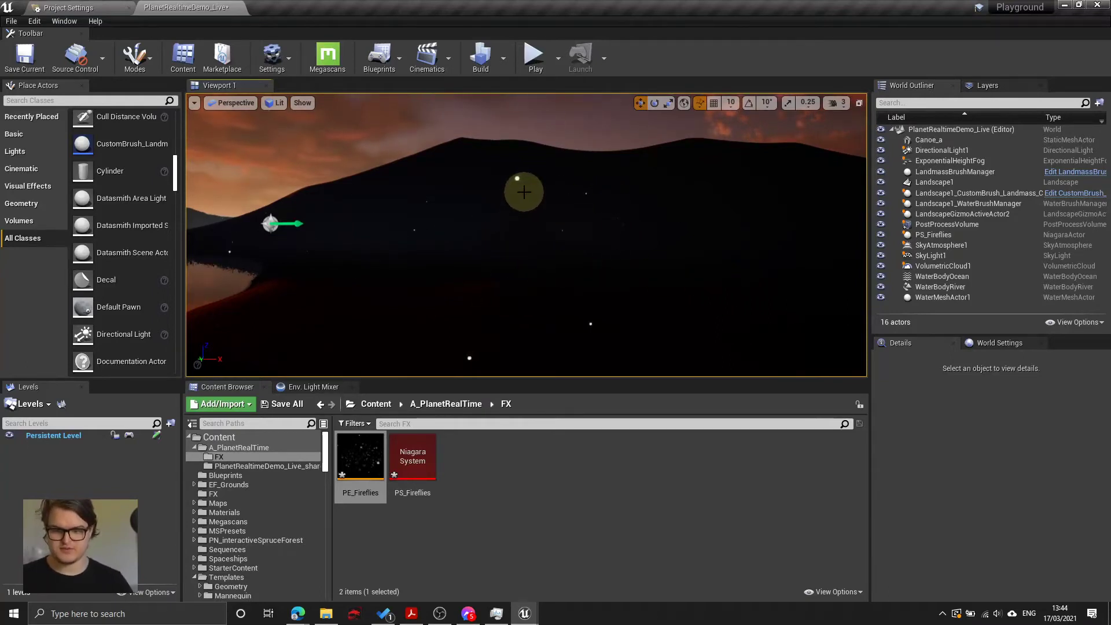
Step: Reopen the PE_Fireflies emitter and review its Initialize Particle, Scale Sprite Size and Scale Color modules
{"action": "double_click", "coordinate": [359, 457]}
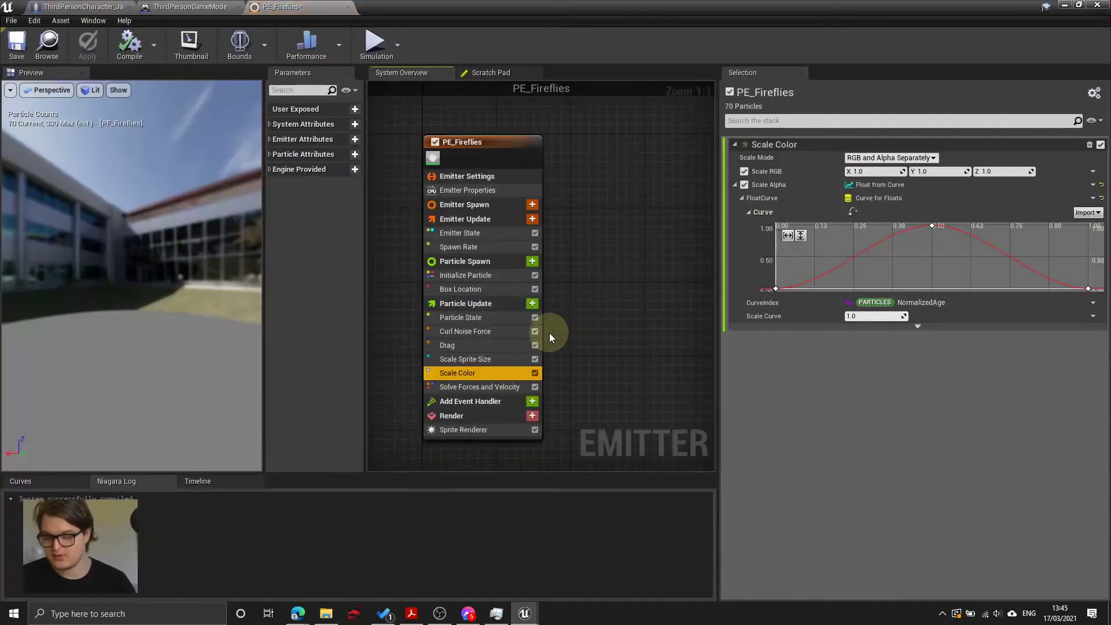
{"action": "left_click", "coordinate": [489, 275]}
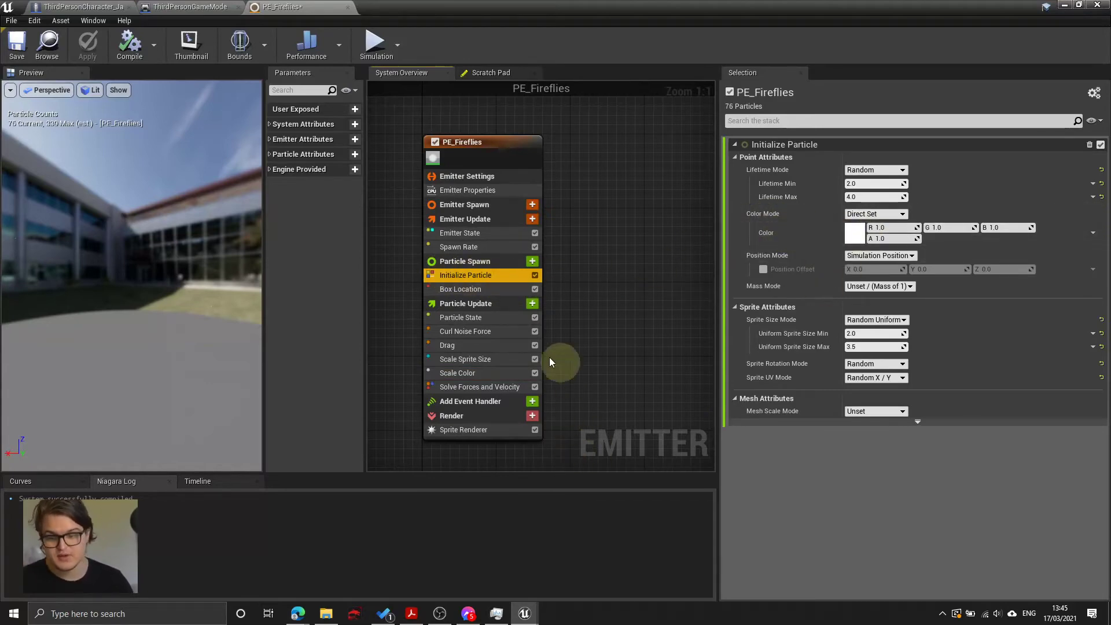
{"action": "left_click", "coordinate": [505, 359]}
{"action": "left_click", "coordinate": [454, 373]}
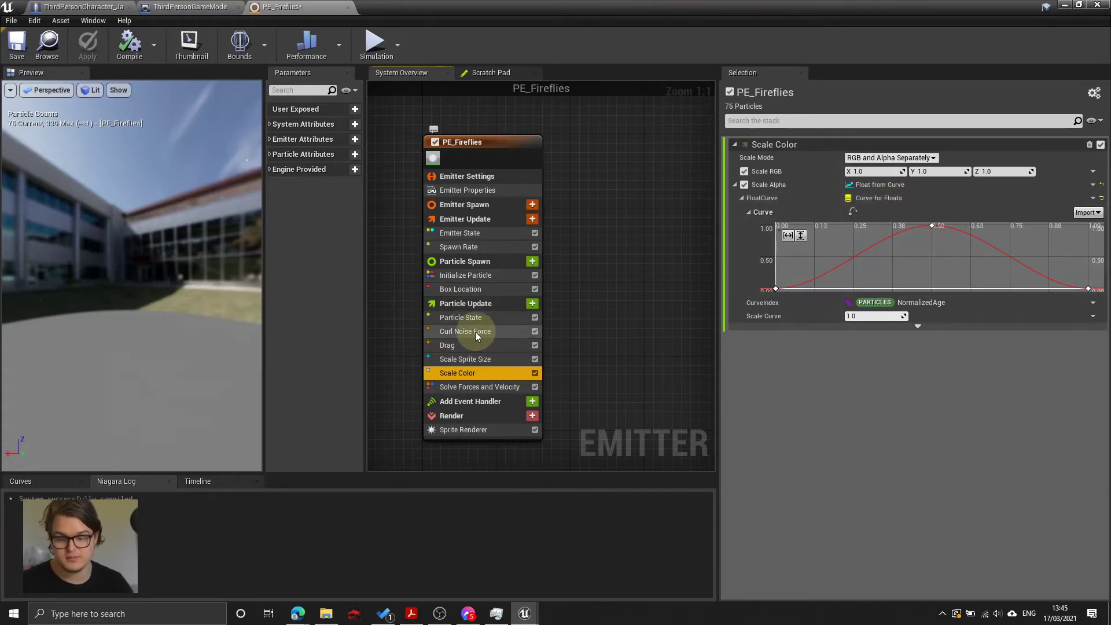
Step: In Initialize Particle, set Color to a pale yellow-green with saturation about 0.41 and V 10, and apply the change
{"action": "left_click", "coordinate": [474, 276]}
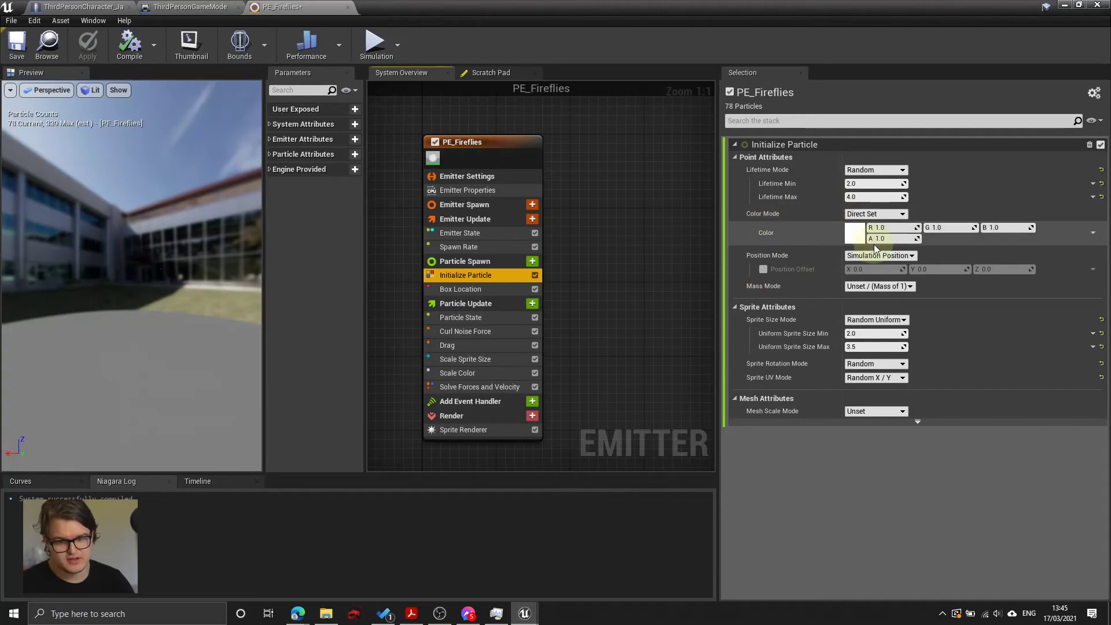
{"action": "left_click", "coordinate": [853, 229]}
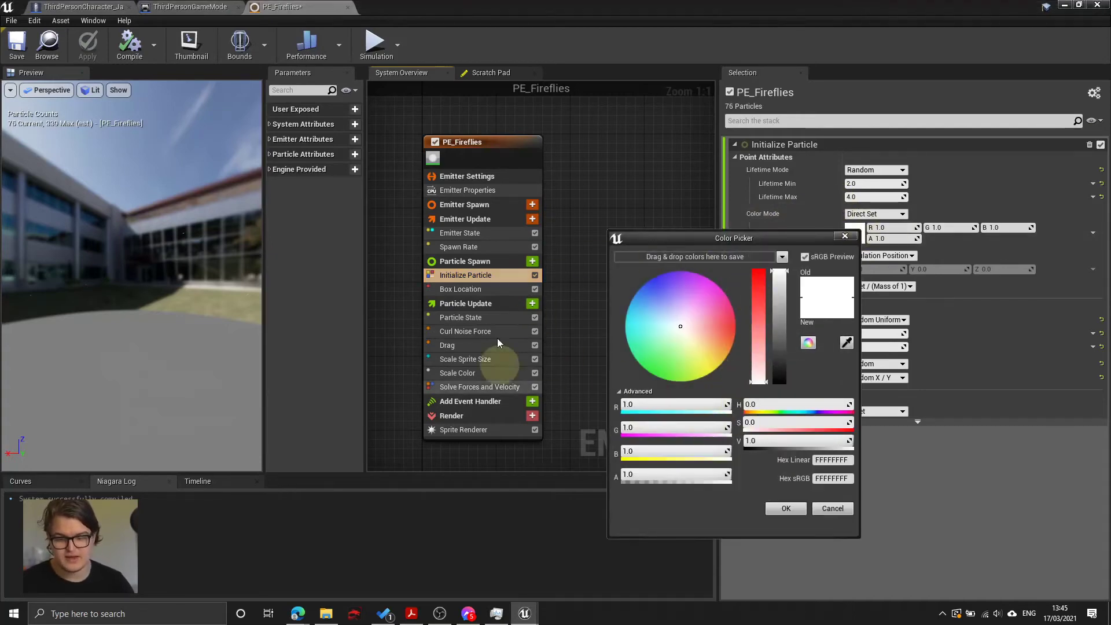
{"action": "left_click_drag", "start_coordinate": [679, 332], "coordinate": [682, 349]}
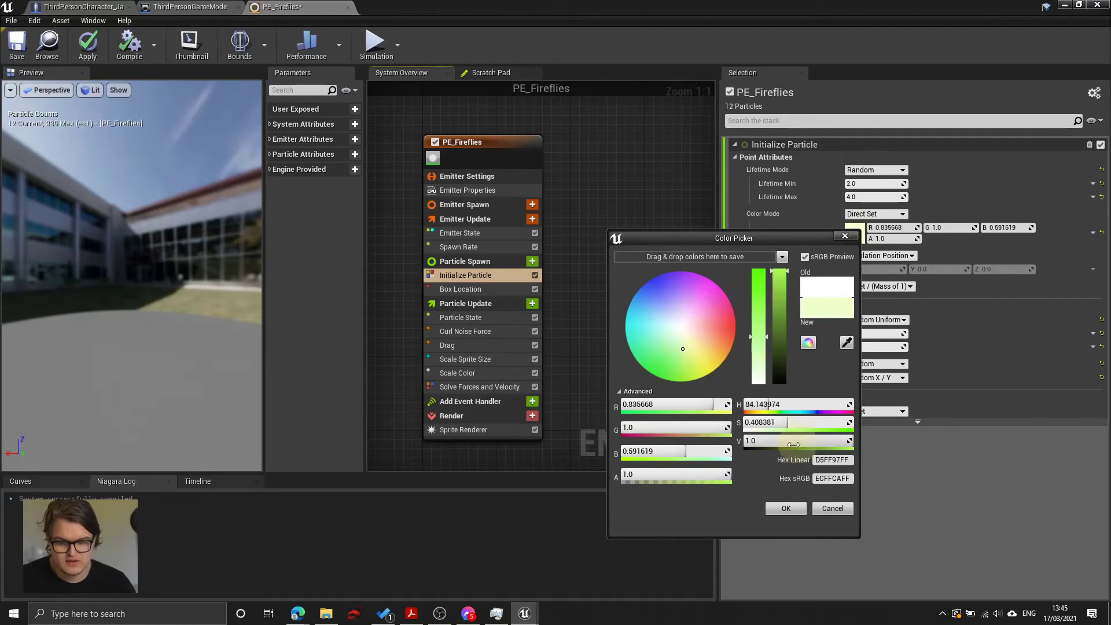
{"action": "left_click", "coordinate": [762, 442]}
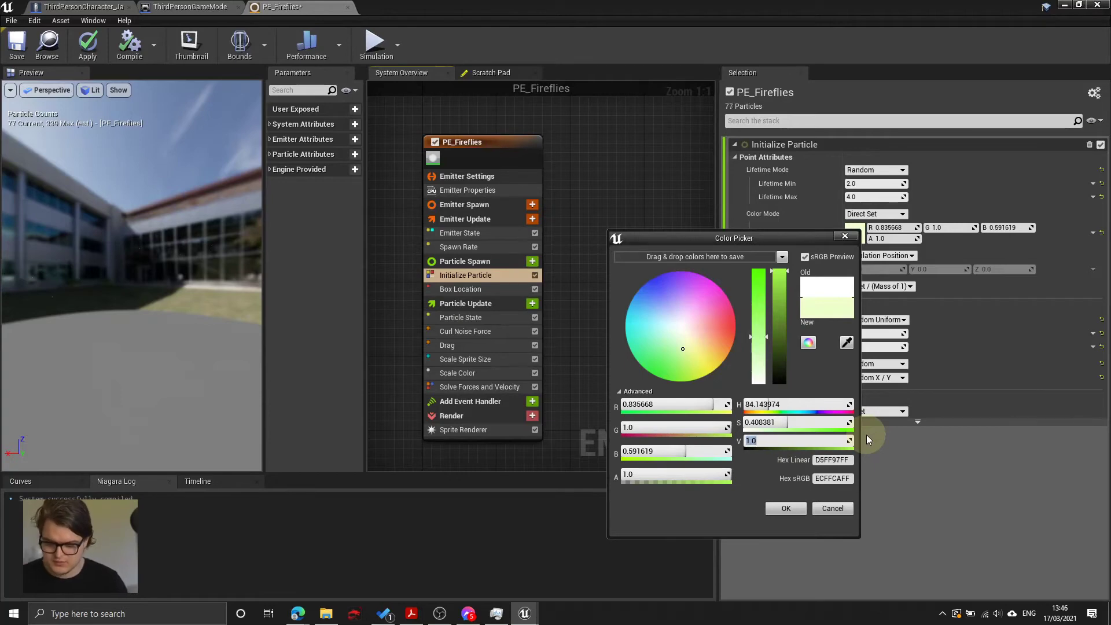
{"action": "type", "text": "10"}
{"action": "key", "text": "Return"}
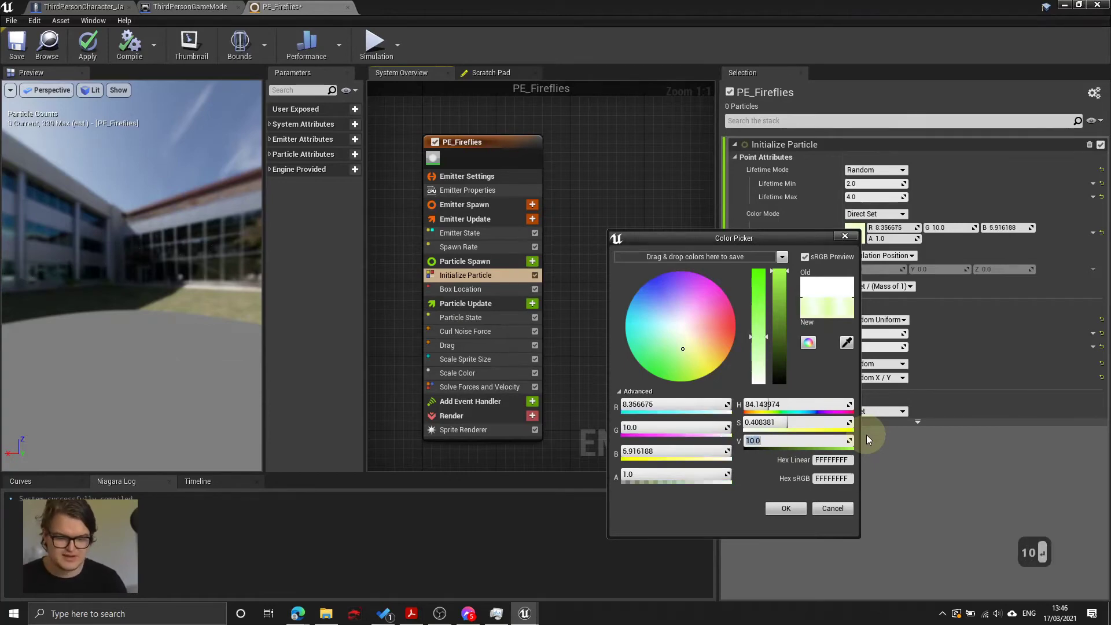
{"action": "left_click", "coordinate": [805, 508]}
{"action": "left_click", "coordinate": [88, 44]}
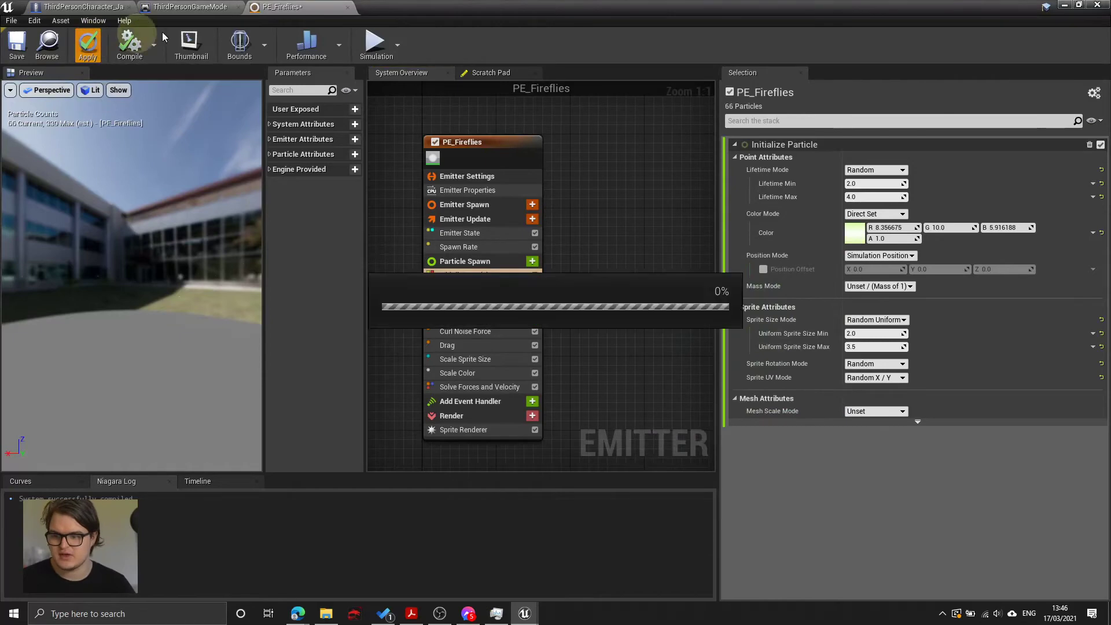
Step: Return to the level and move around the shore to examine the glow of the recolored fireflies
{"action": "left_click", "coordinate": [1065, 5]}
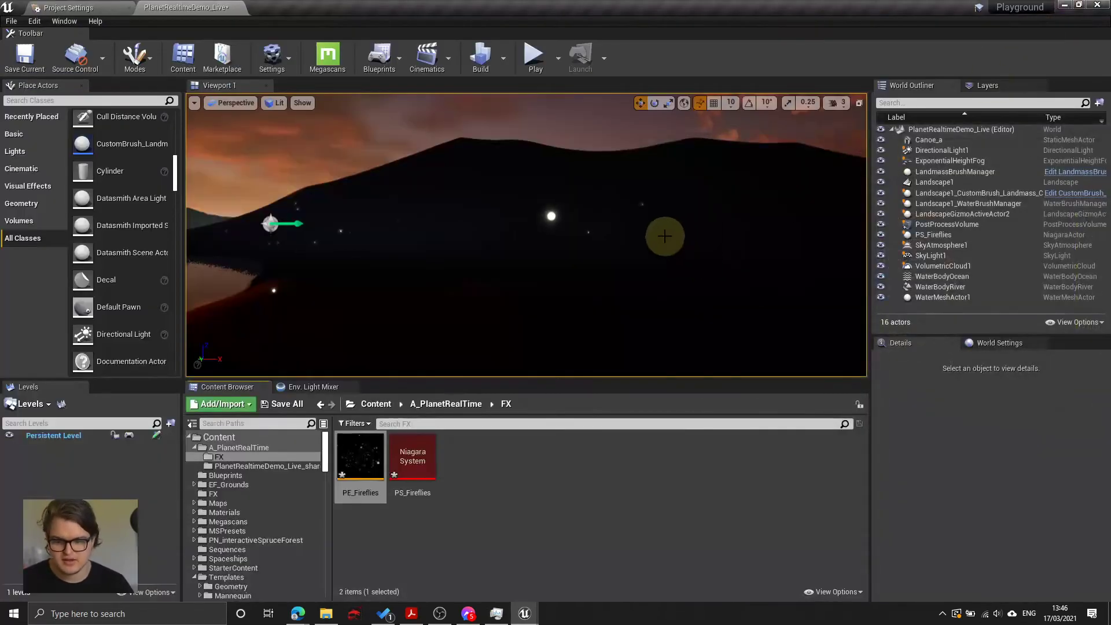
{"action": "mouse_move", "coordinate": [665, 236]}
{"action": "right_mouse_down"}
{"action": "mouse_move", "coordinate": [642, 232]}
{"action": "mouse_move", "coordinate": [659, 234]}
{"action": "right_mouse_up"}
{"action": "key", "text": "a"}
{"action": "key", "text": "d"}
{"action": "key", "text": "s"}
{"action": "key", "text": "w"}
{"action": "key", "text": "a"}
{"action": "key", "text": "w"}
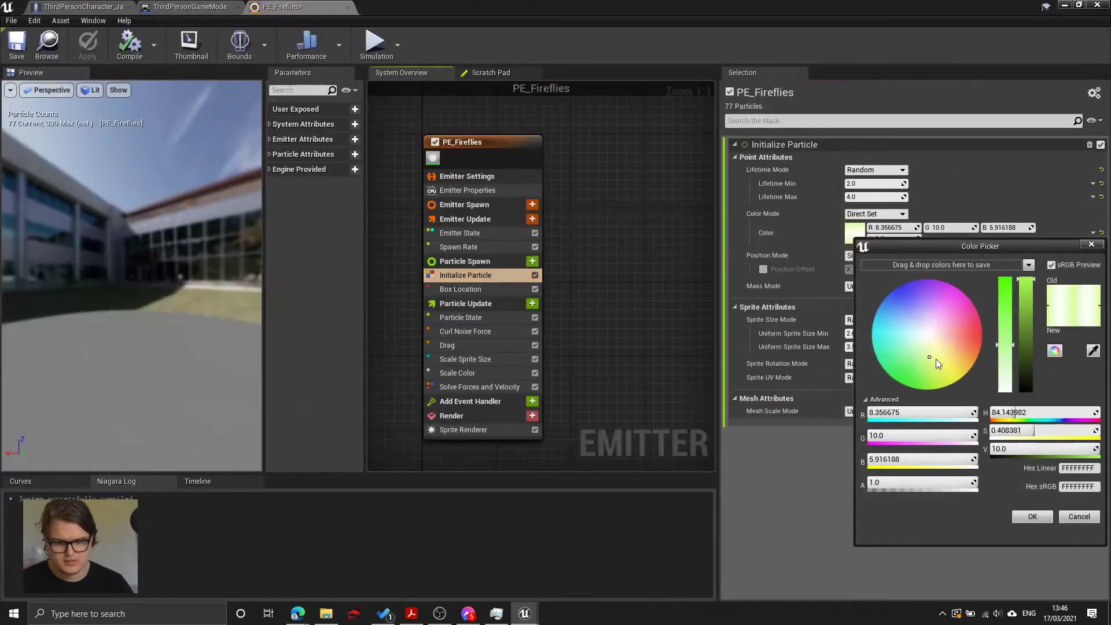
Step: Make the Initialize Particle Color a more saturated green, about R 6.13, G 10, B 1.66, and apply it
{"action": "left_click_drag", "start_coordinate": [935, 359], "coordinate": [925, 368]}
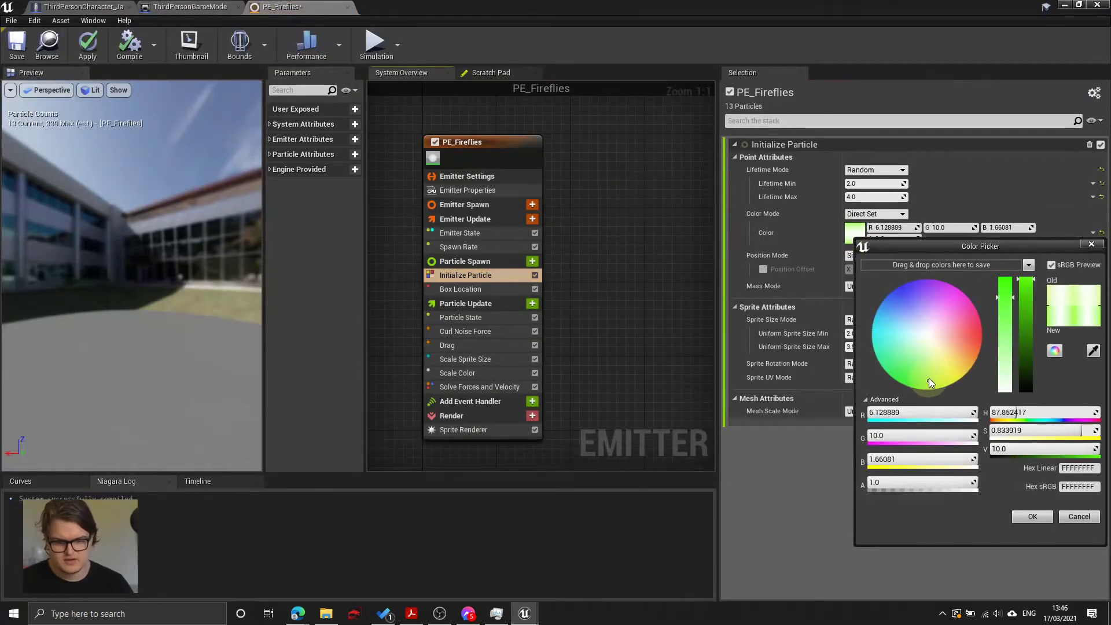
{"action": "left_click", "coordinate": [1032, 516]}
{"action": "left_click", "coordinate": [595, 252]}
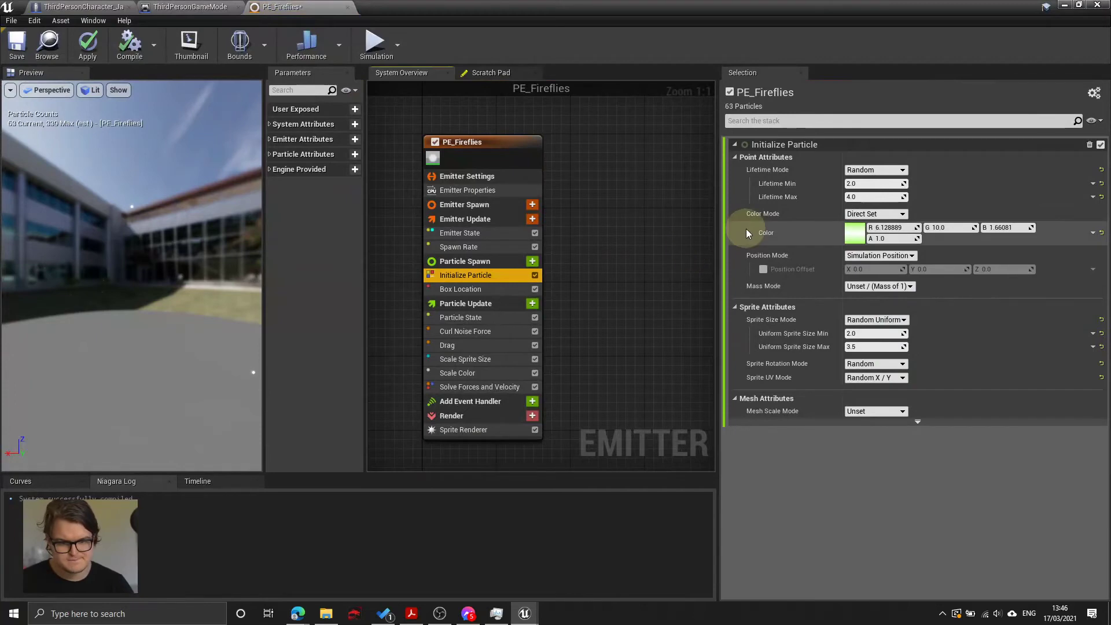
{"action": "left_click", "coordinate": [197, 58]}
{"action": "left_click", "coordinate": [85, 47]}
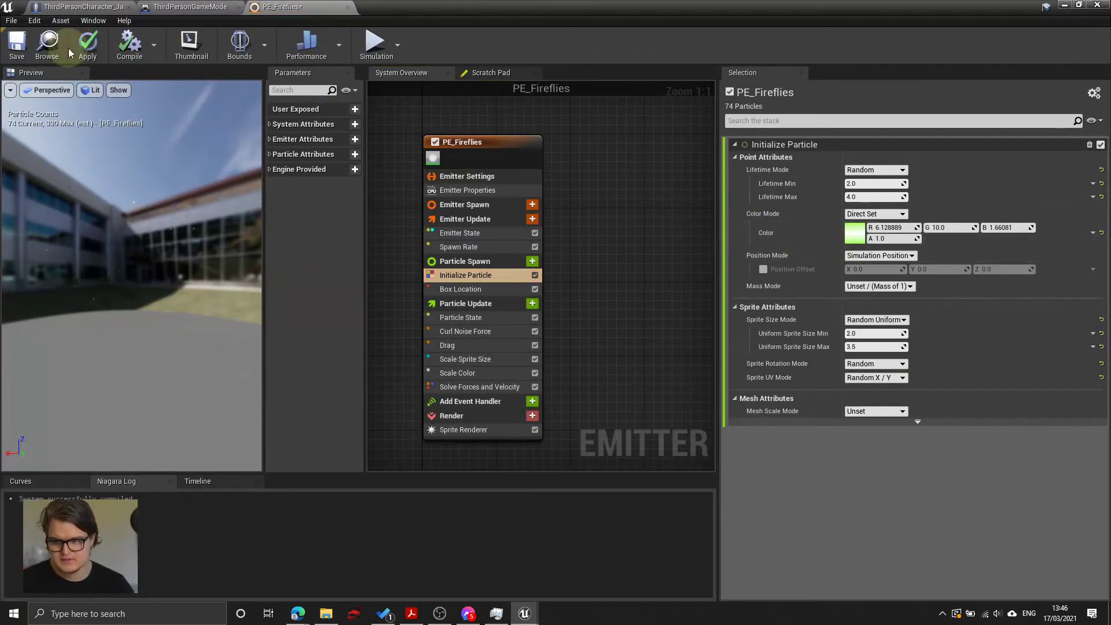
Step: Return to the level and fly through the fireflies to examine the color and size of the glowing particles
{"action": "left_click", "coordinate": [1064, 5]}
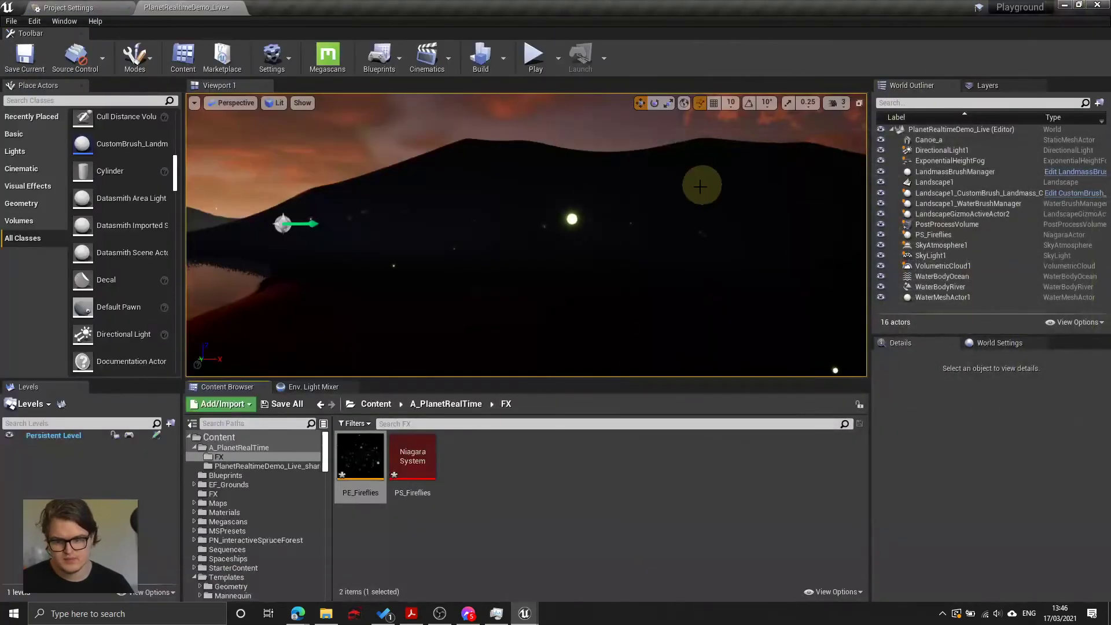
{"action": "right_click_drag", "start_coordinate": [695, 198], "coordinate": [630, 225]}
{"action": "key", "text": "w"}
{"action": "key", "text": "w"}
{"action": "key", "text": "a"}
{"action": "key", "text": "s"}
{"action": "key", "text": "w"}
{"action": "key", "text": "s"}
{"action": "key", "text": "e"}
{"action": "key", "text": "w"}
{"action": "key", "text": "a"}
{"action": "key", "text": "w"}
{"action": "key", "text": "s"}
{"action": "key", "text": "d"}
{"action": "key", "text": "q"}
{"action": "key", "text": "s"}
{"action": "key", "text": "d"}
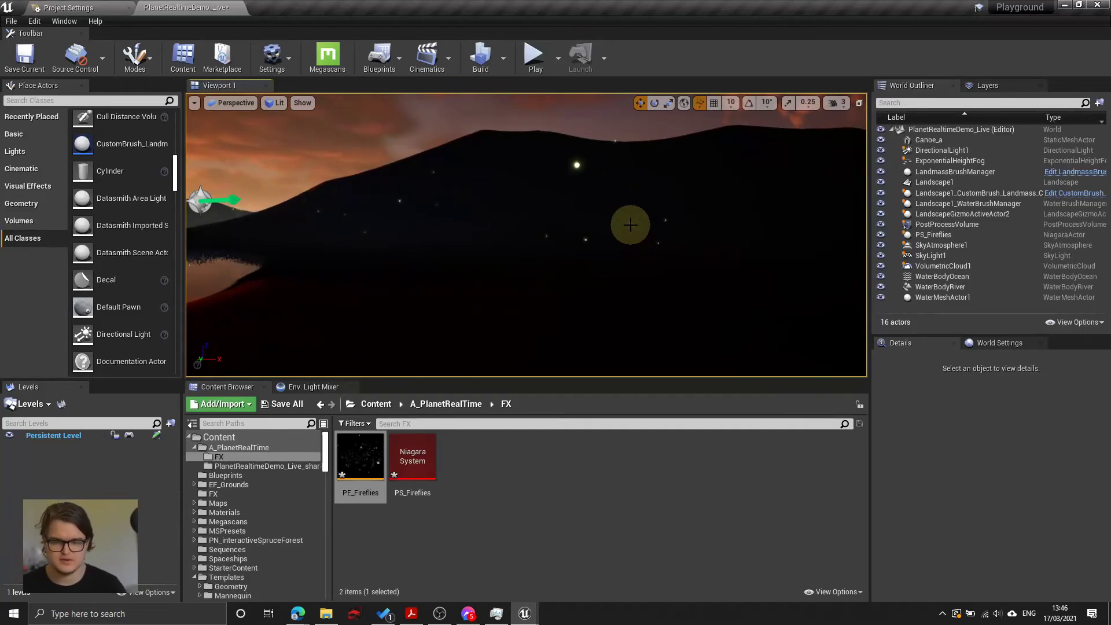
Step: Reopen PE_Fireflies, set Uniform Sprite Size Min to 1 and Uniform Sprite Size Max to 2, and apply the changes
{"action": "double_click", "coordinate": [364, 461]}
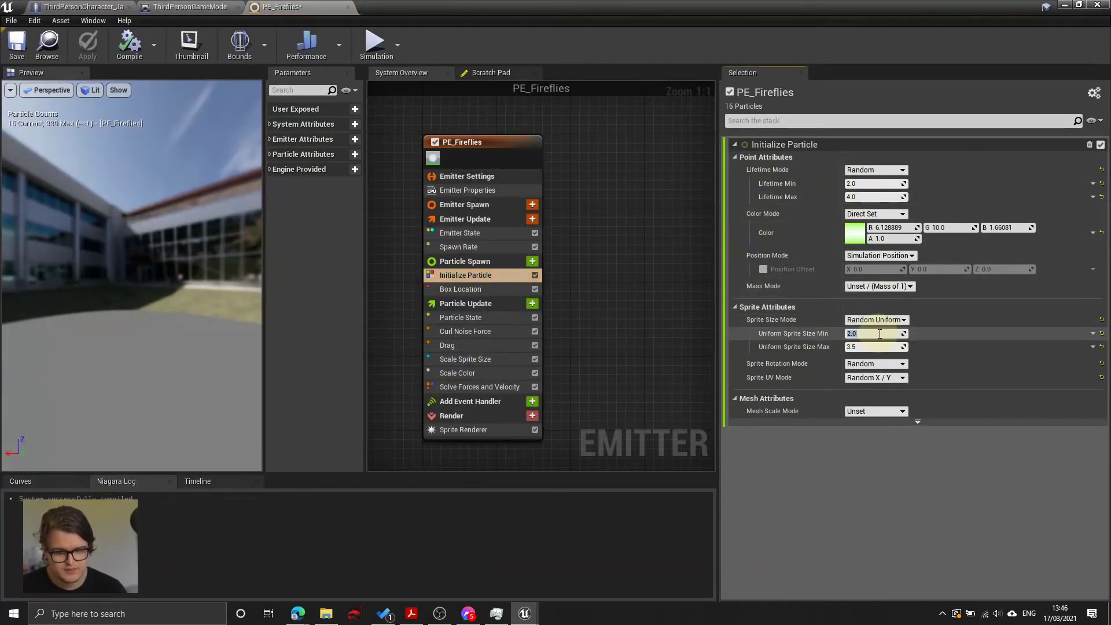
{"action": "type", "text": "2"}
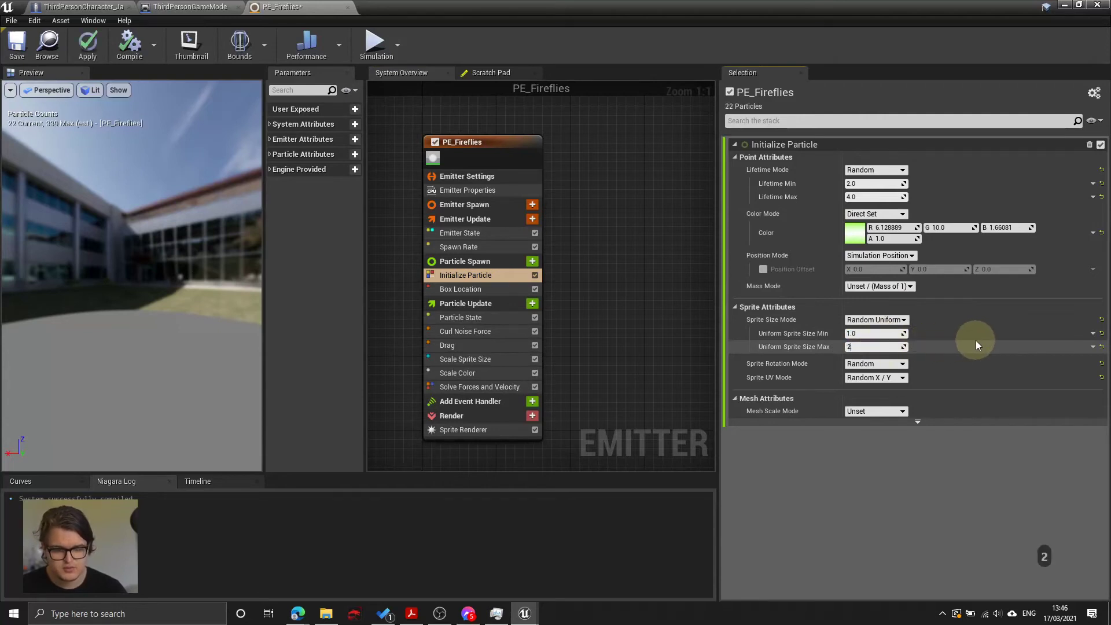
{"action": "key", "text": "Return"}
{"action": "left_click", "coordinate": [99, 47]}
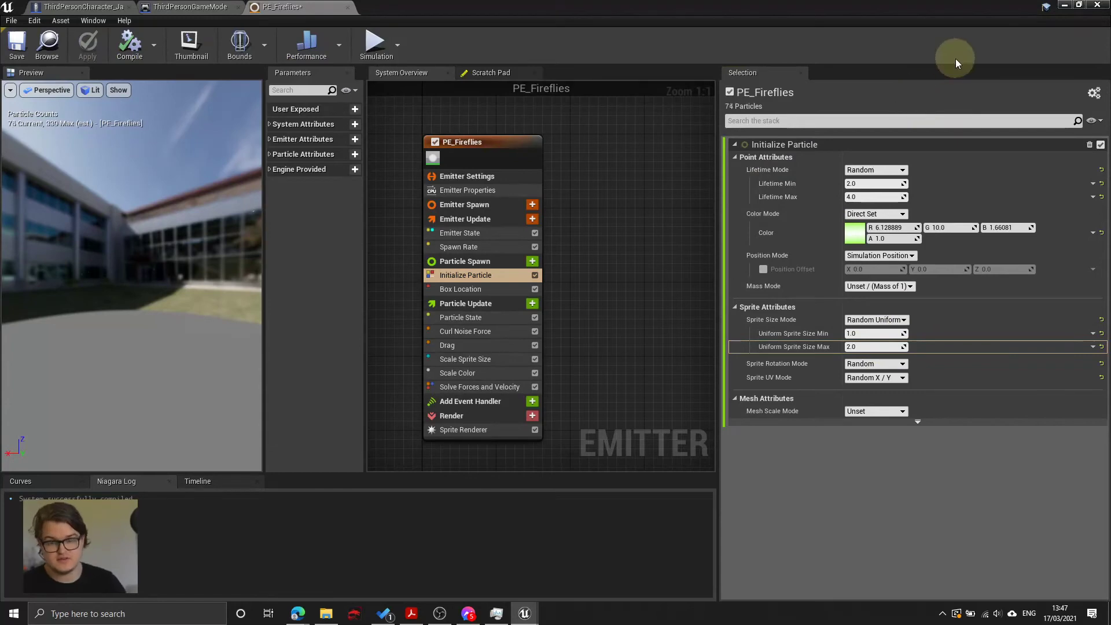
Step: Return to the level and fly above the lake shore to examine the smaller fireflies
{"action": "left_click", "coordinate": [1063, 5]}
{"action": "mouse_move", "coordinate": [665, 235]}
{"action": "right_mouse_down"}
{"action": "mouse_move", "coordinate": [649, 235]}
{"action": "mouse_move", "coordinate": [665, 235]}
{"action": "right_mouse_up"}
{"action": "key", "text": "d"}
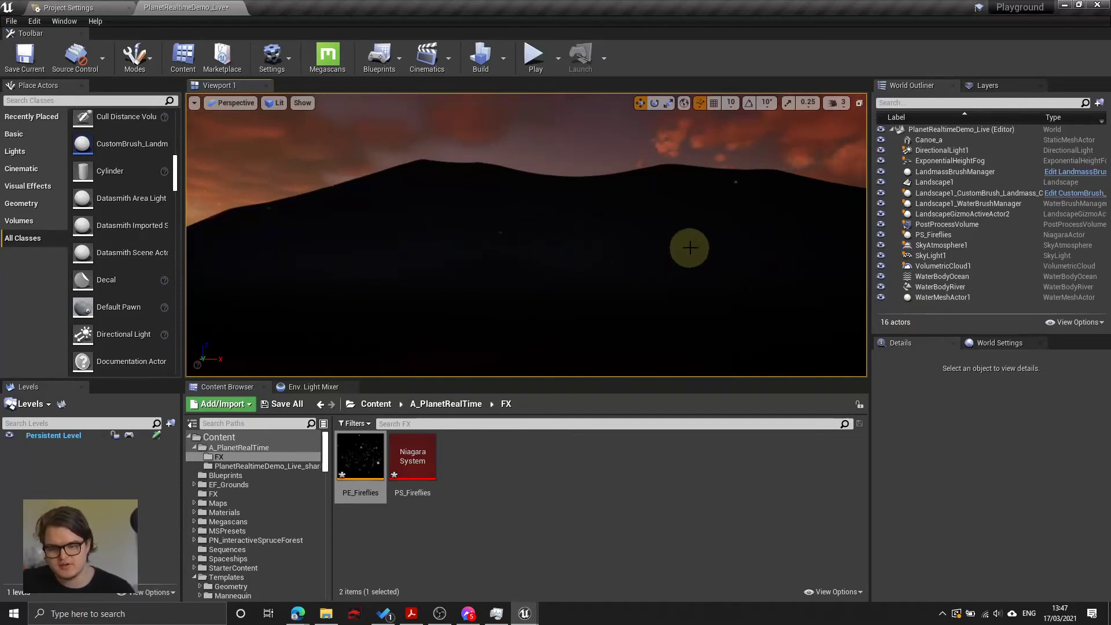
{"action": "right_click_drag", "start_coordinate": [689, 247], "coordinate": [621, 196]}
{"action": "key", "text": "s"}
{"action": "key", "text": "e"}
{"action": "key", "text": "q"}
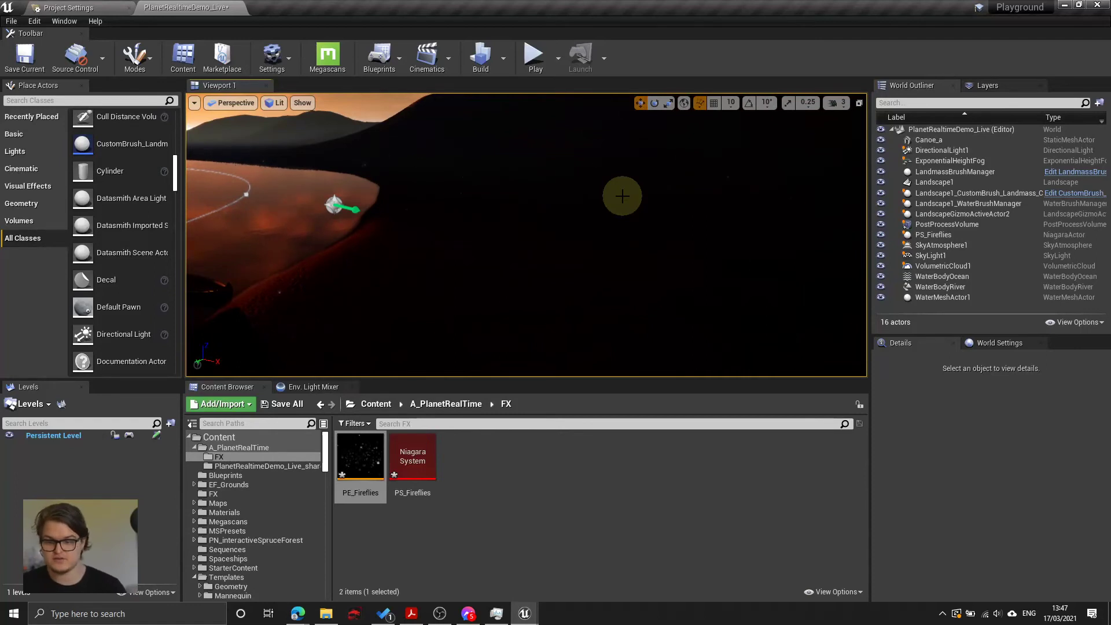
{"action": "right_click_drag", "start_coordinate": [622, 195], "coordinate": [525, 196]}
{"action": "key", "text": "s"}
{"action": "key", "text": "w"}
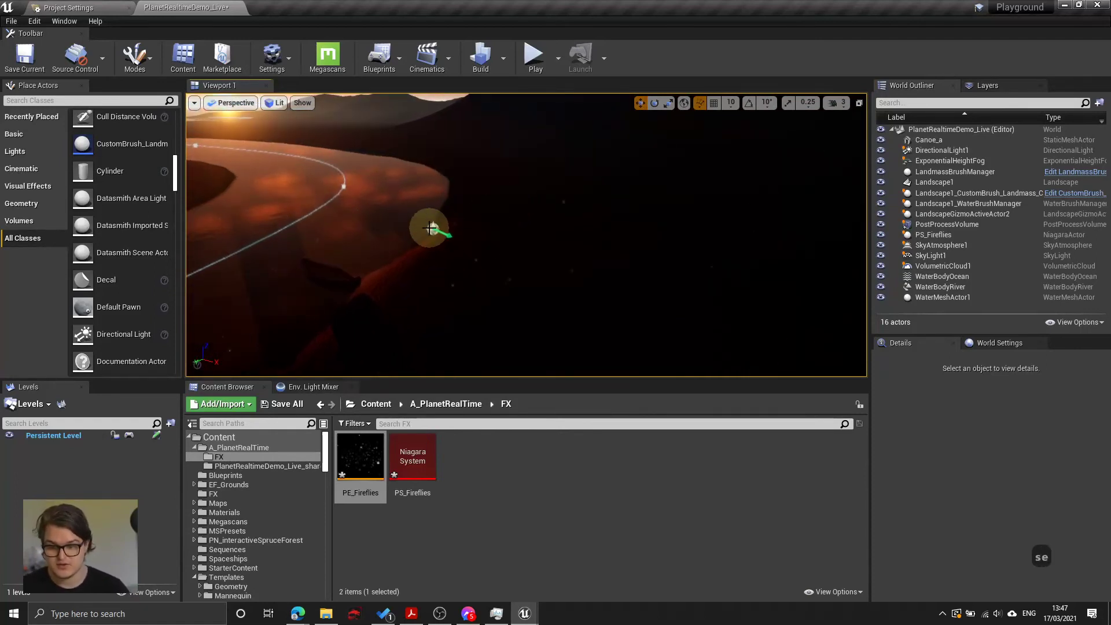
Step: Select the PS_Fireflies actor by the lake and view it from the shore facing the sunset
{"action": "left_click", "coordinate": [431, 227]}
{"action": "left_click_drag", "start_coordinate": [424, 229], "coordinate": [672, 224]}
{"action": "key", "text": "s"}
{"action": "key", "text": "d"}
{"action": "key", "text": "d"}
{"action": "key", "text": "d"}
{"action": "key", "text": "d"}
{"action": "key", "text": "d"}
{"action": "right_click_drag", "start_coordinate": [662, 234], "coordinate": [620, 212]}
{"action": "key", "text": "q"}
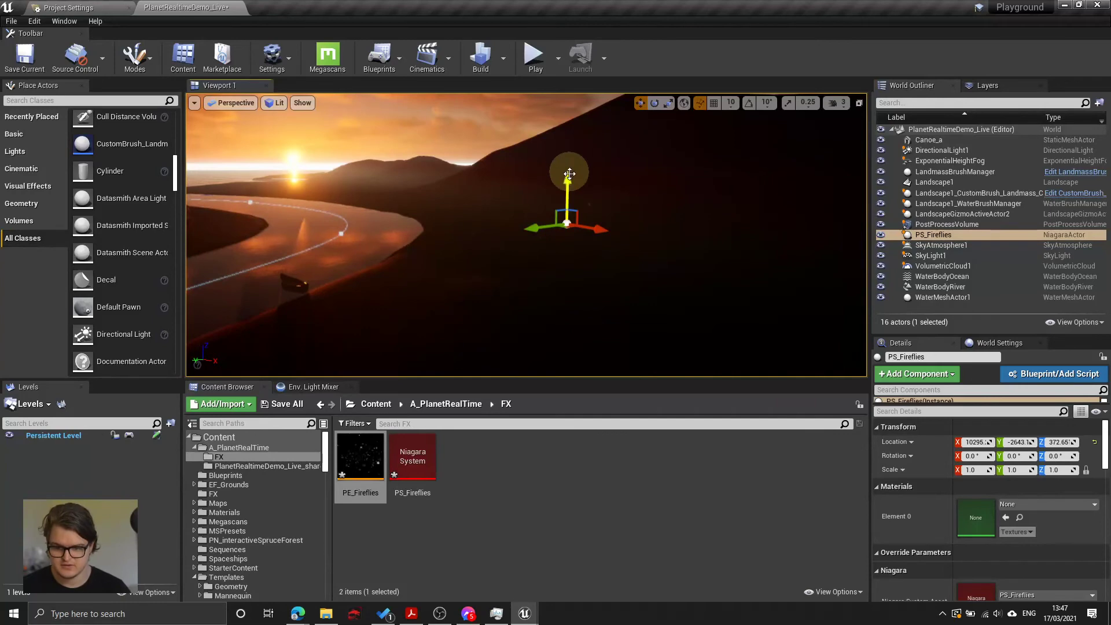
Step: Reopen PE_Fireflies to check its Box Location settings, then return to the level
{"action": "double_click", "coordinate": [382, 451]}
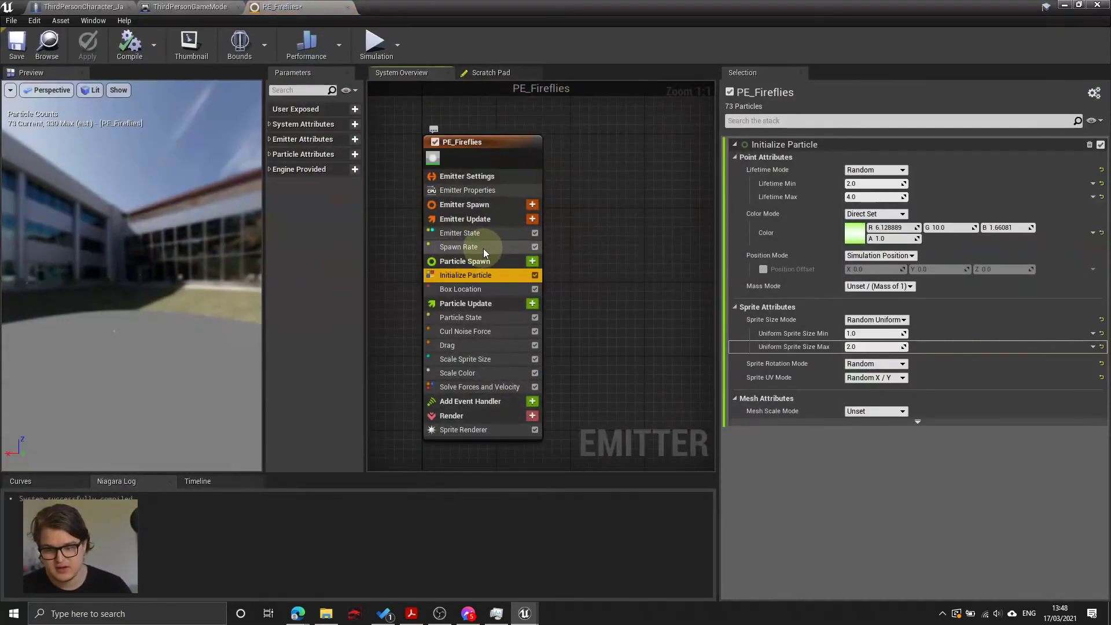
{"action": "left_click", "coordinate": [471, 291]}
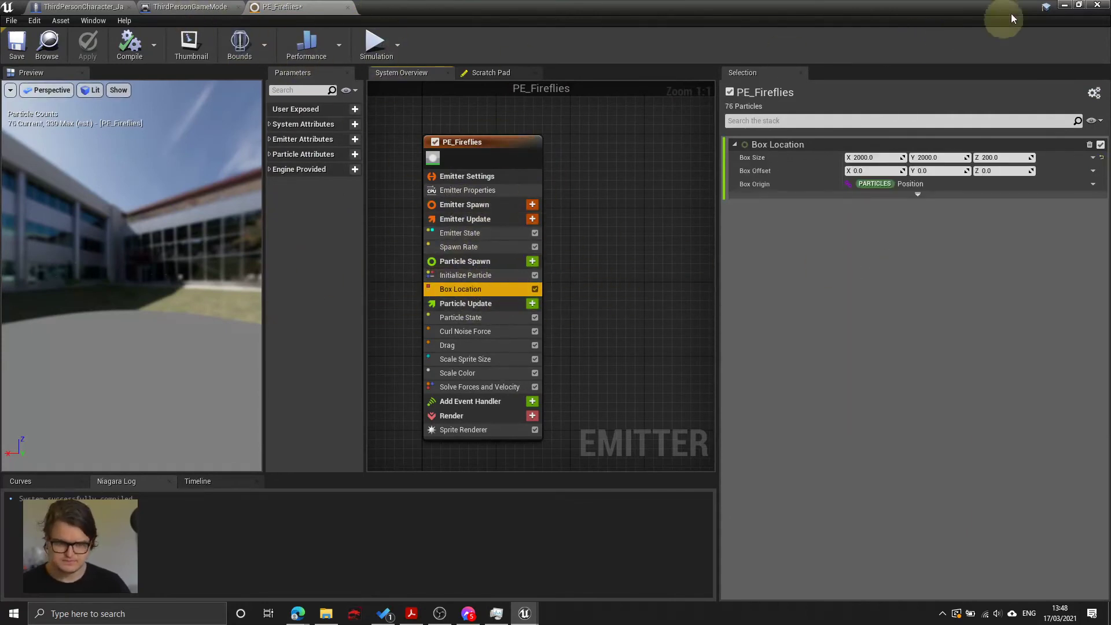
{"action": "left_click", "coordinate": [1066, 7]}
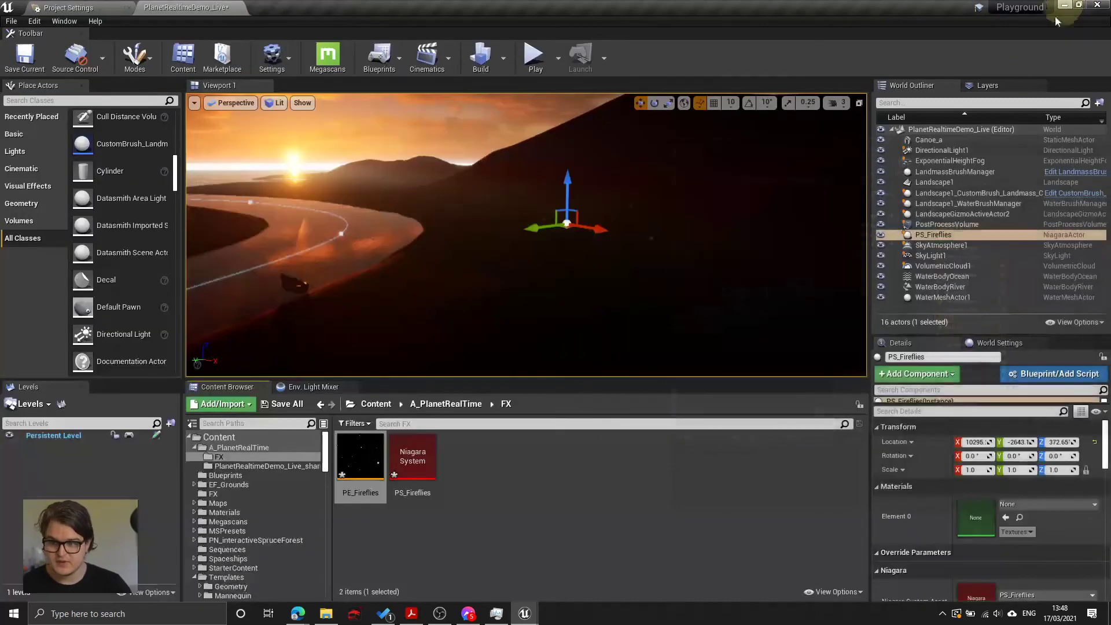
Step: Fly back from the PS_Fireflies actor along the shore to examine how much of the lake scene the fireflies cover
{"action": "key", "text": "s"}
{"action": "mouse_move", "coordinate": [613, 229]}
{"action": "right_mouse_down"}
{"action": "mouse_move", "coordinate": [567, 234]}
{"action": "mouse_move", "coordinate": [613, 229]}
{"action": "right_mouse_up"}
{"action": "key", "text": "d"}
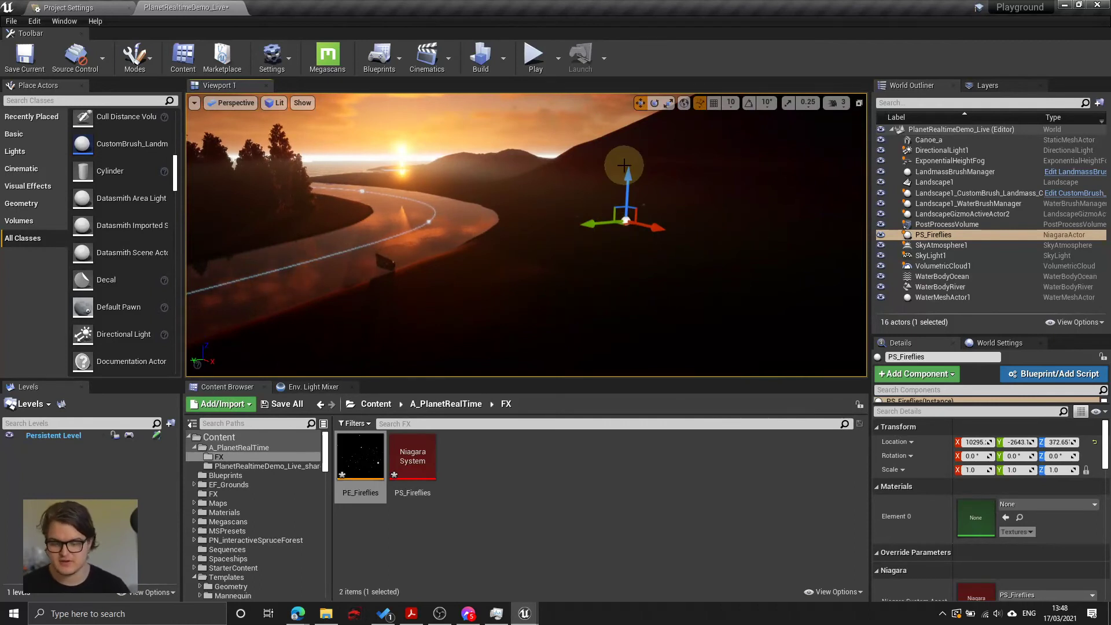
{"action": "right_click_drag", "start_coordinate": [580, 172], "coordinate": [538, 159]}
{"action": "key", "text": "d"}
{"action": "key", "text": "s"}
{"action": "right_click_drag", "start_coordinate": [580, 202], "coordinate": [550, 164]}
{"action": "right_click_drag", "start_coordinate": [714, 125], "coordinate": [675, 157]}
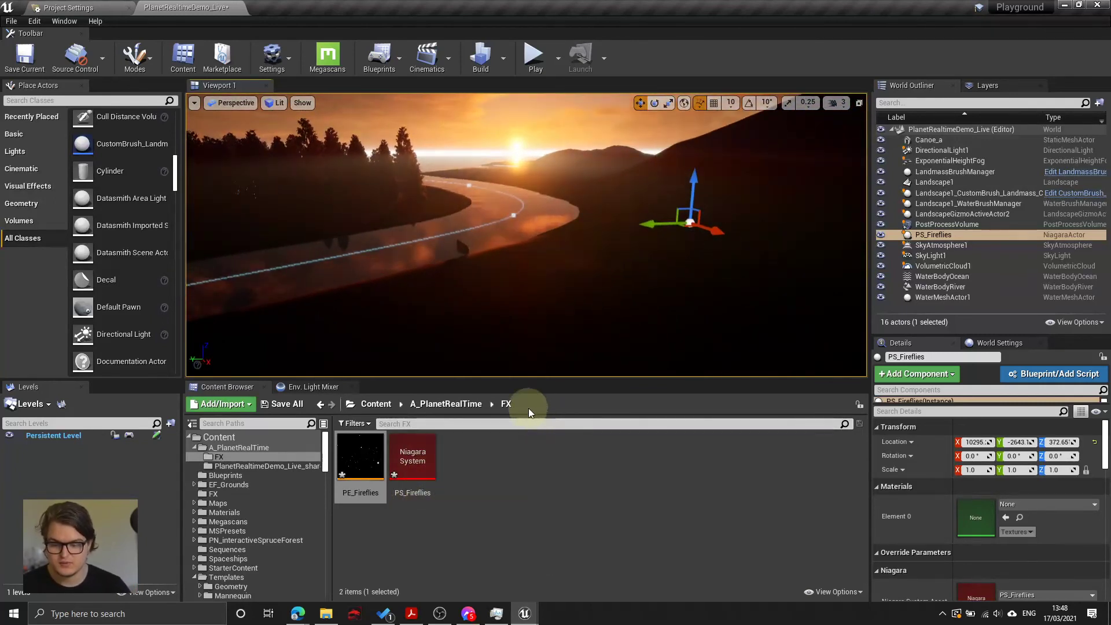
Step: Open the customized third-person character blueprint from the Templates/ThirdPersonBP/Blueprints folder
{"action": "left_click", "coordinate": [438, 403]}
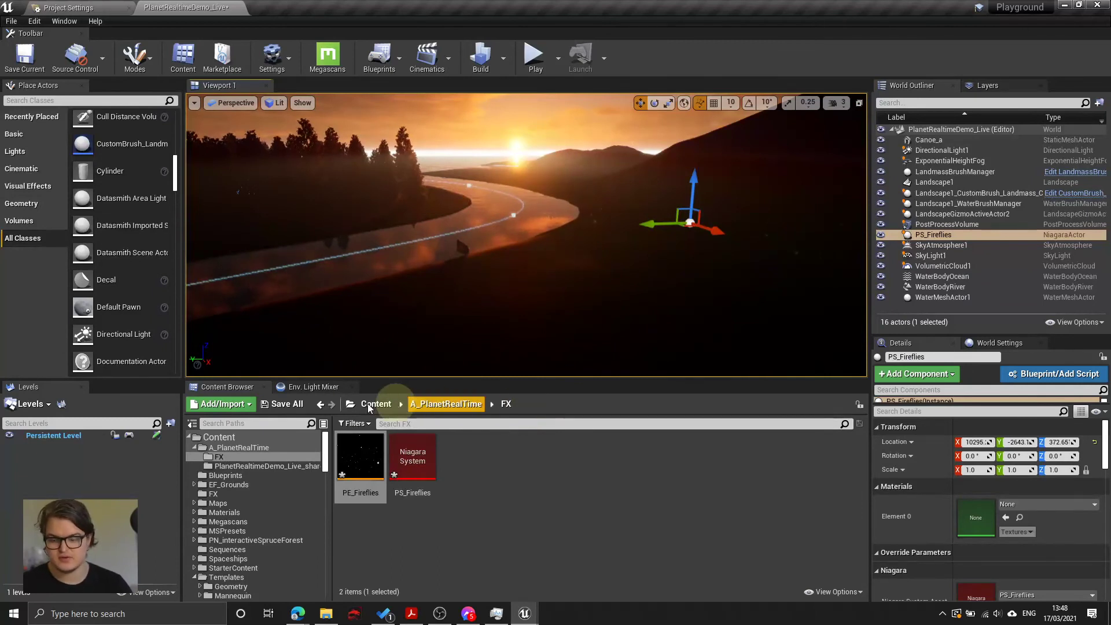
{"action": "left_click", "coordinate": [191, 448]}
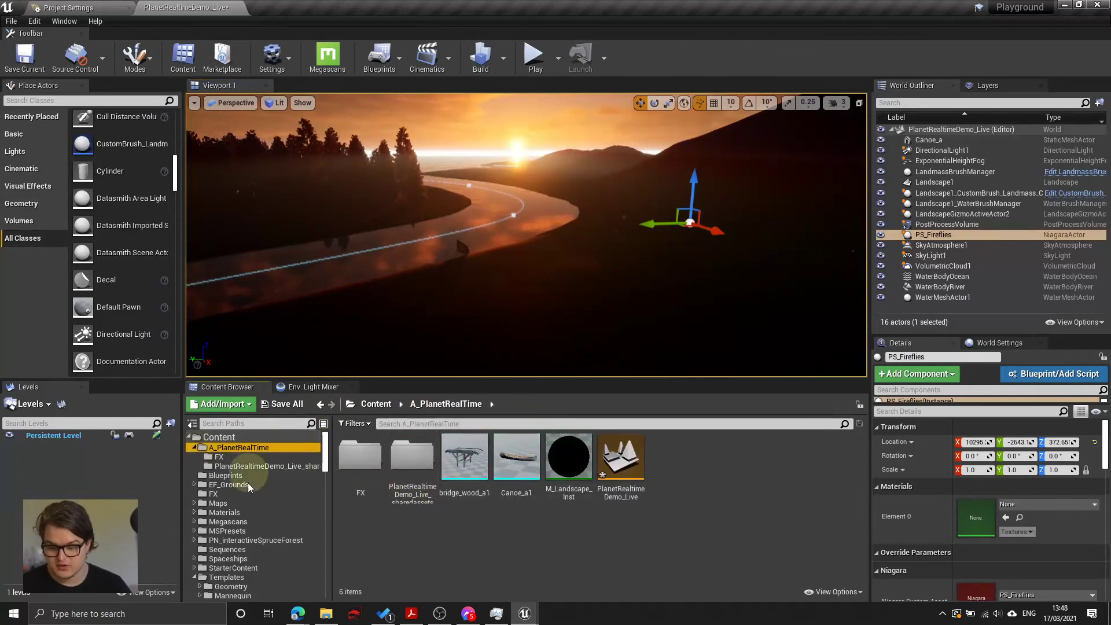
{"action": "scroll", "coordinate": [260, 504], "scroll_direction": "down", "scroll_amount": 3}
{"action": "left_click", "coordinate": [255, 532]}
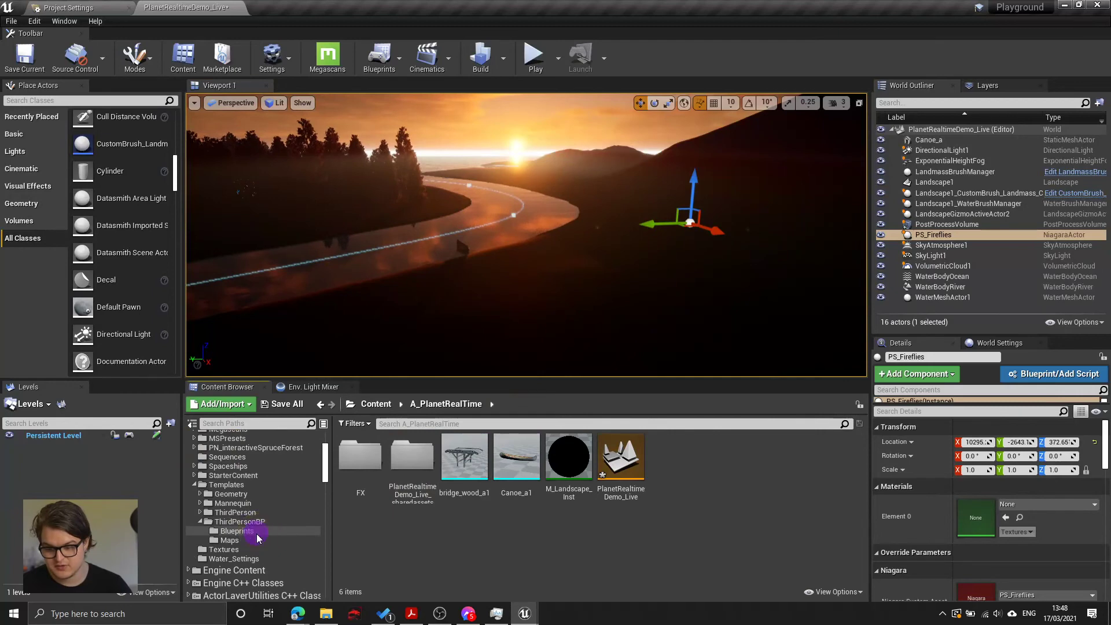
{"action": "double_click", "coordinate": [413, 460]}
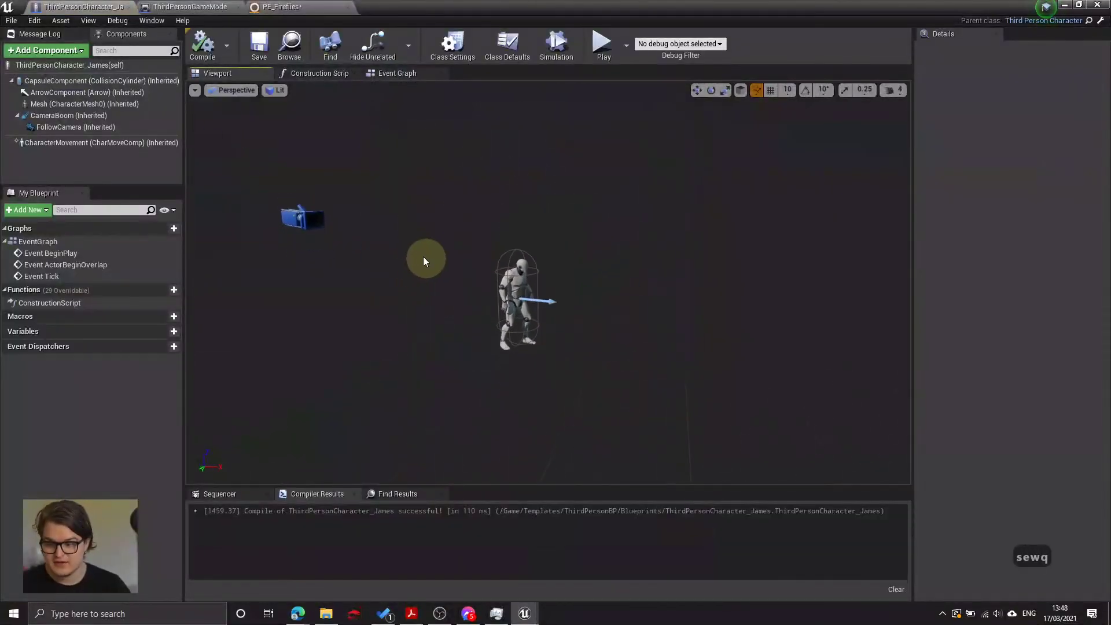
Step: Add a Niagara Particle System component to the character blueprint and name it Fireflies
{"action": "left_click", "coordinate": [69, 51]}
{"action": "type", "text": "part"}
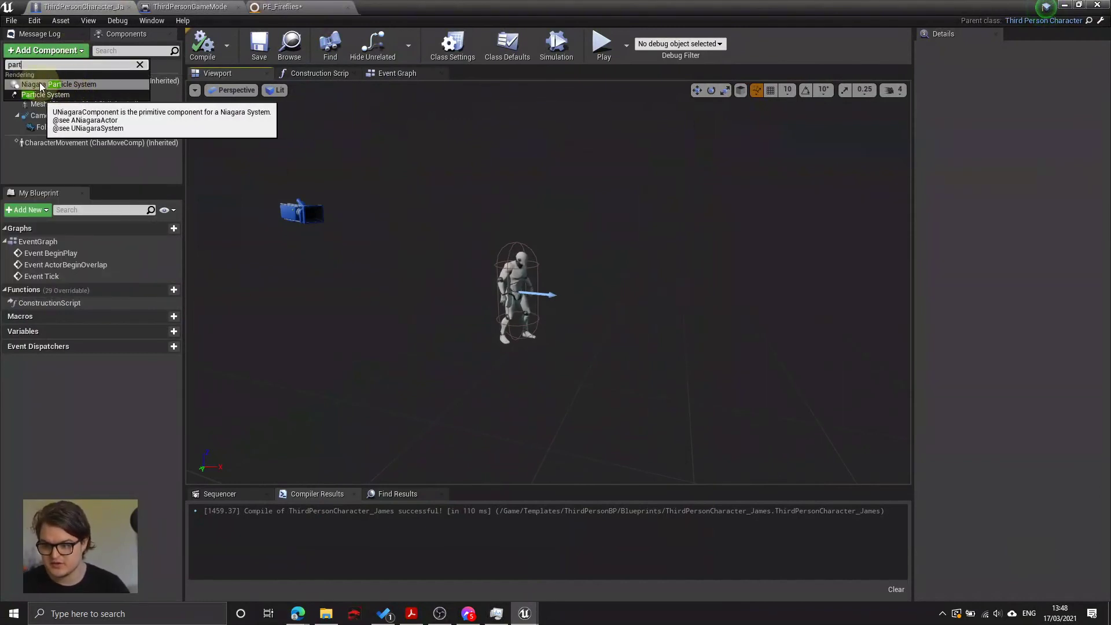
{"action": "left_click", "coordinate": [65, 86]}
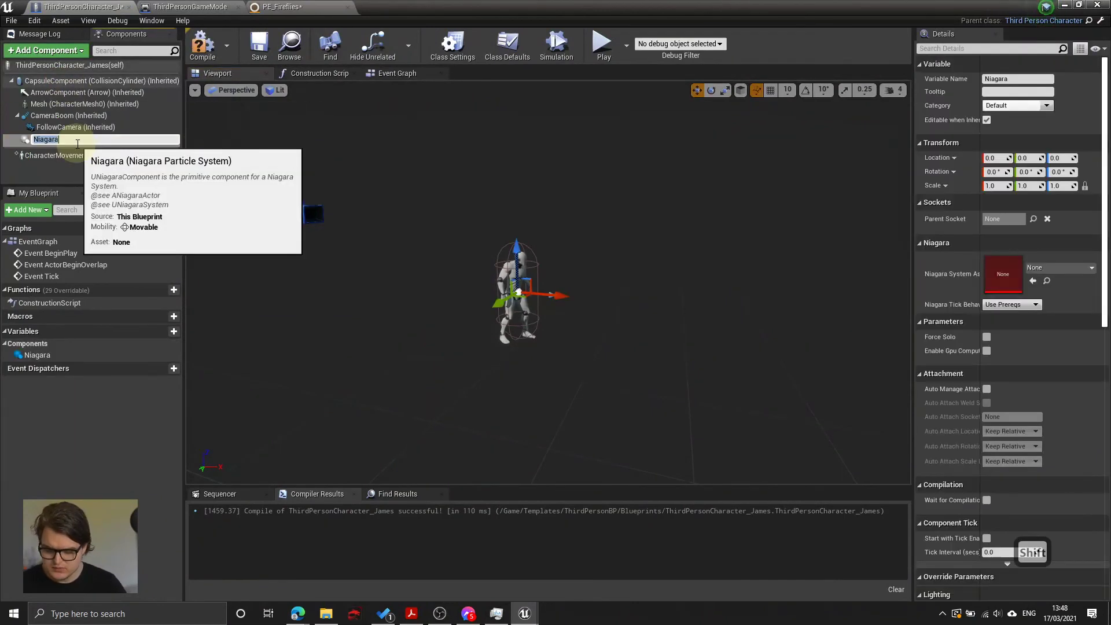
{"action": "type", "text": "Fireflie"}
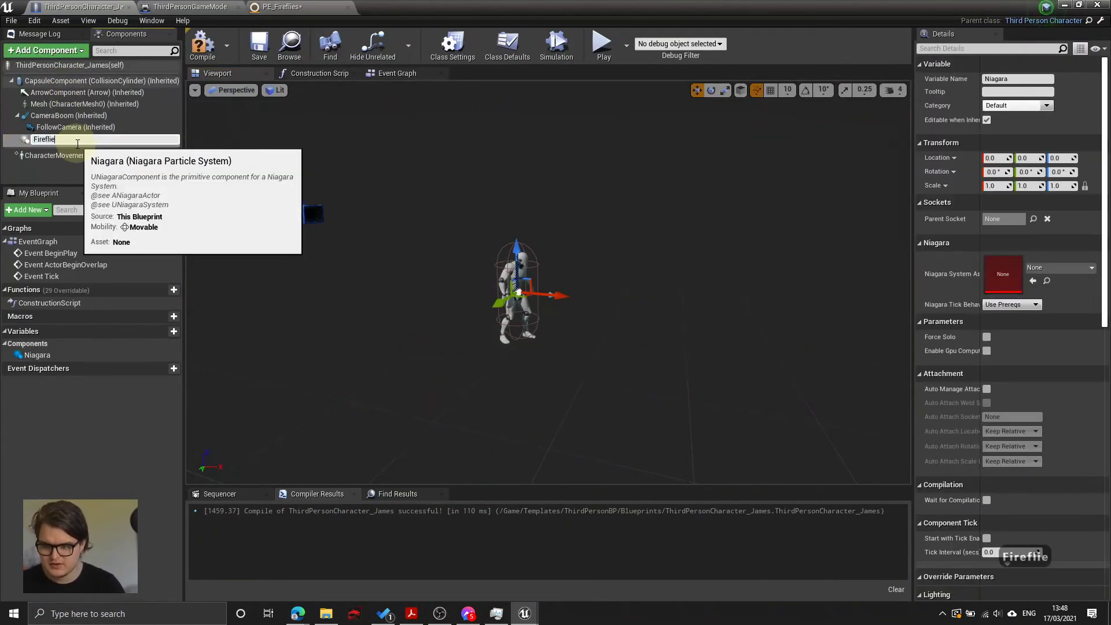
{"action": "type", "text": "s"}
{"action": "key", "text": "Return"}
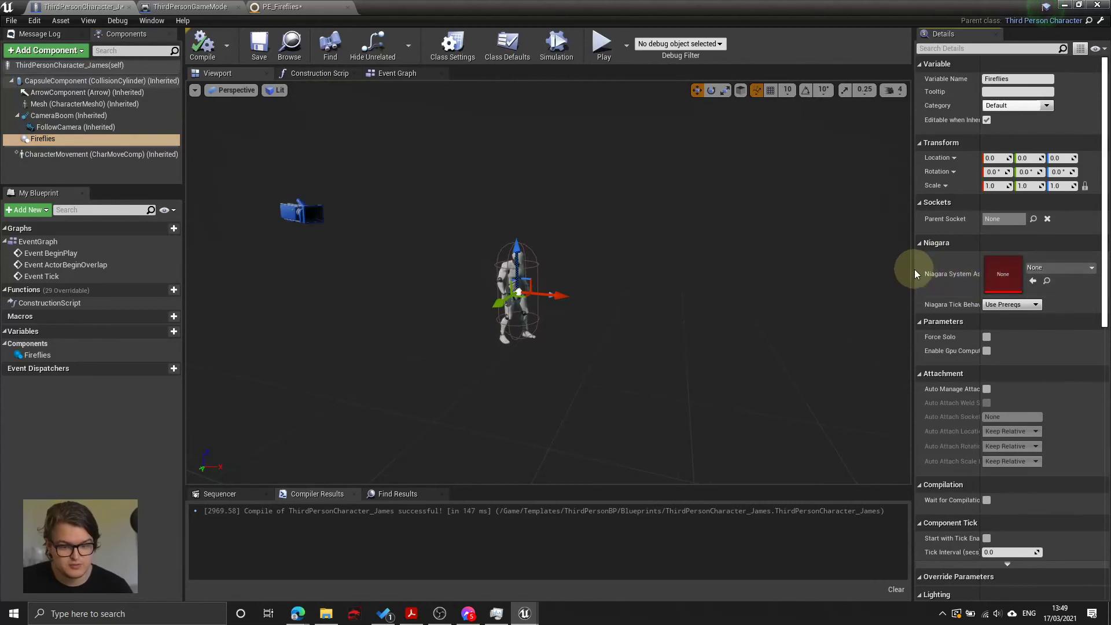
Step: Assign PS_Fireflies as the Fireflies component's Niagara System Asset and compile the blueprint
{"action": "left_click_drag", "start_coordinate": [912, 269], "coordinate": [844, 262]}
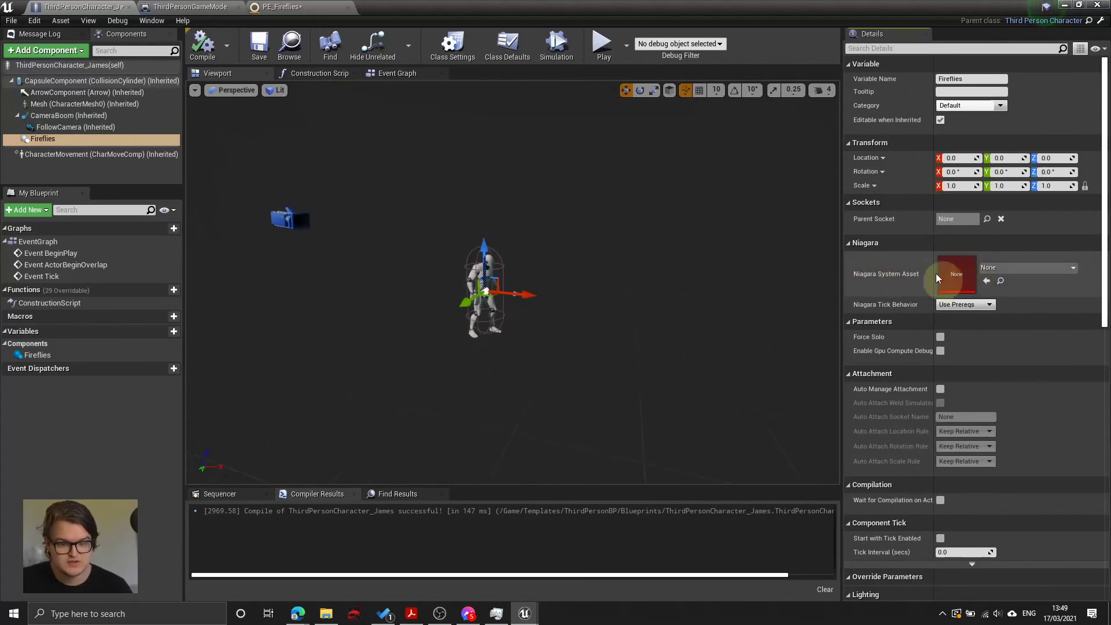
{"action": "left_click", "coordinate": [1014, 267]}
{"action": "left_click", "coordinate": [1013, 267]}
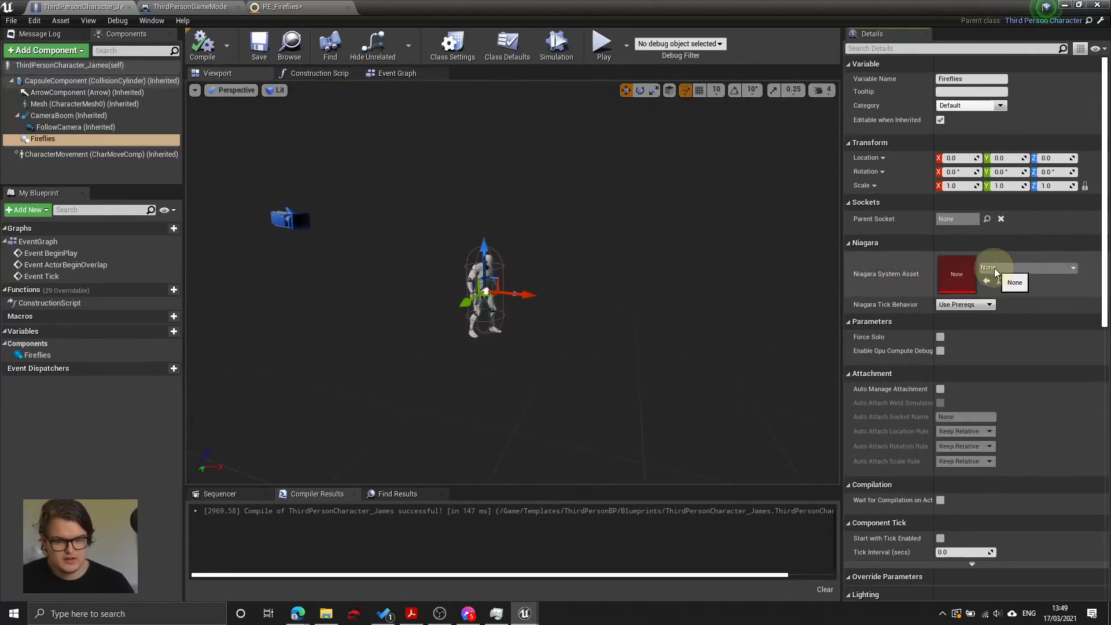
{"action": "left_click", "coordinate": [993, 268]}
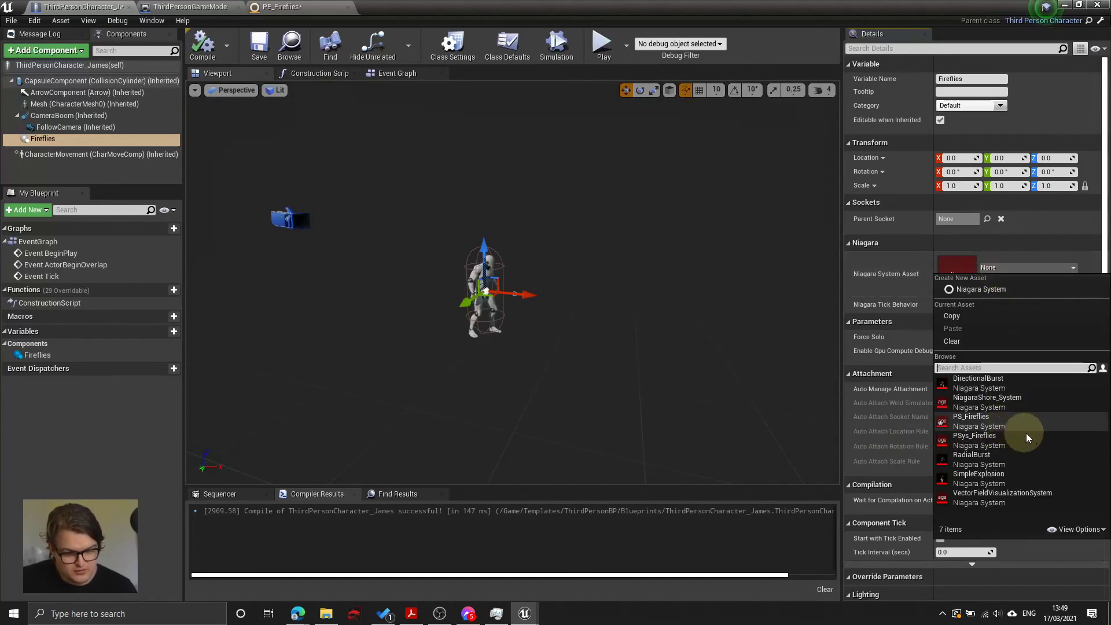
{"action": "left_click", "coordinate": [978, 422]}
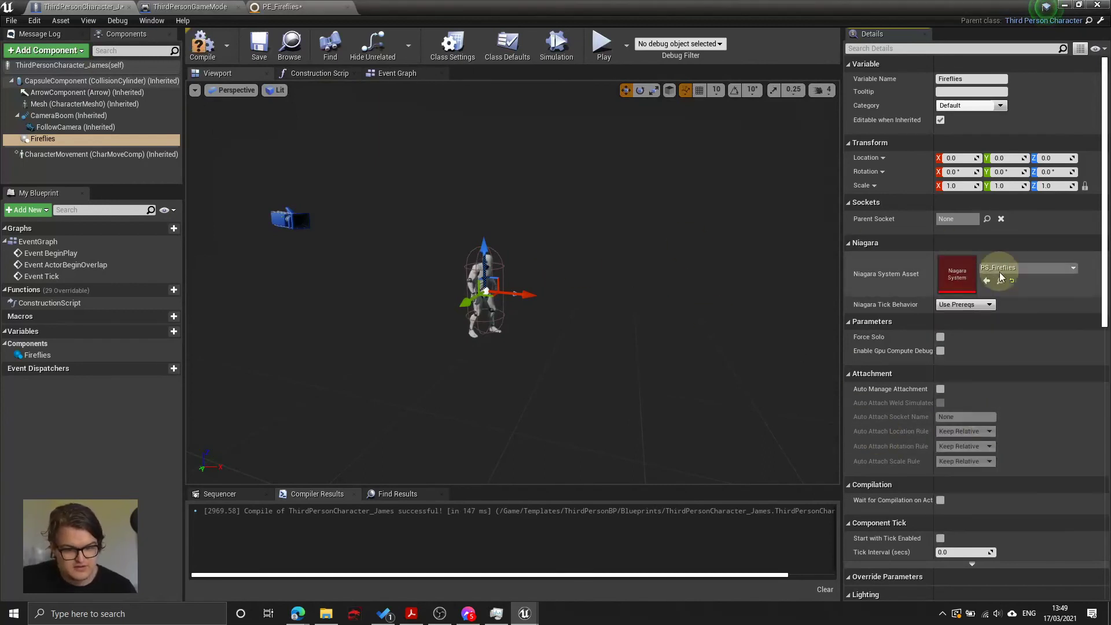
{"action": "left_click", "coordinate": [203, 47]}
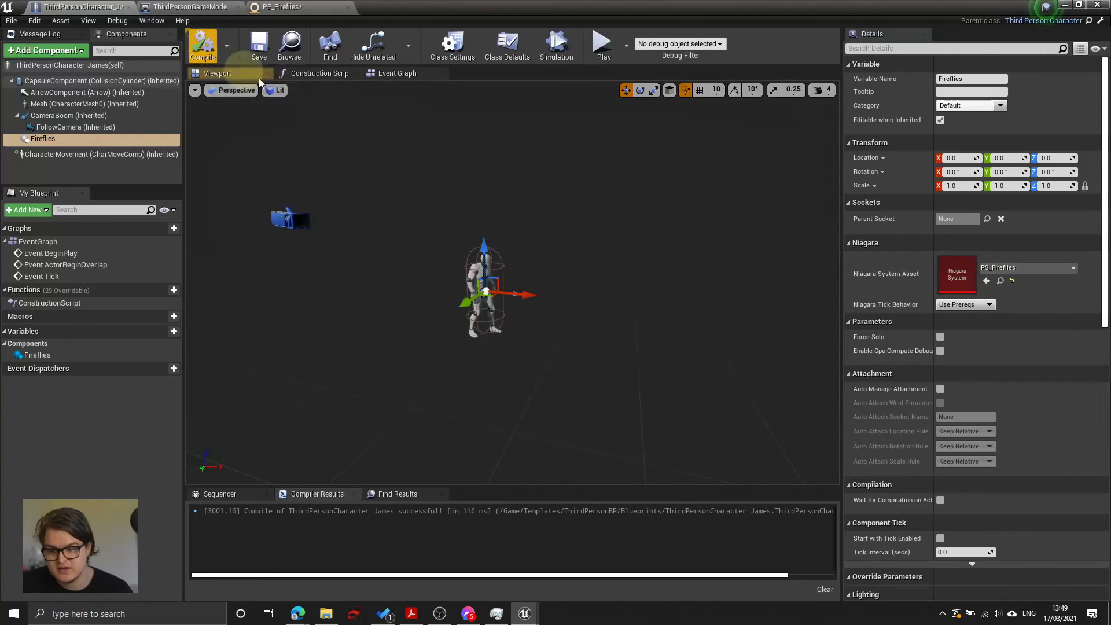
Step: Raise the Fireflies component to the character's head, at a Z location of about 73, and compile the blueprint
{"action": "right_click_drag", "start_coordinate": [604, 224], "coordinate": [583, 226]}
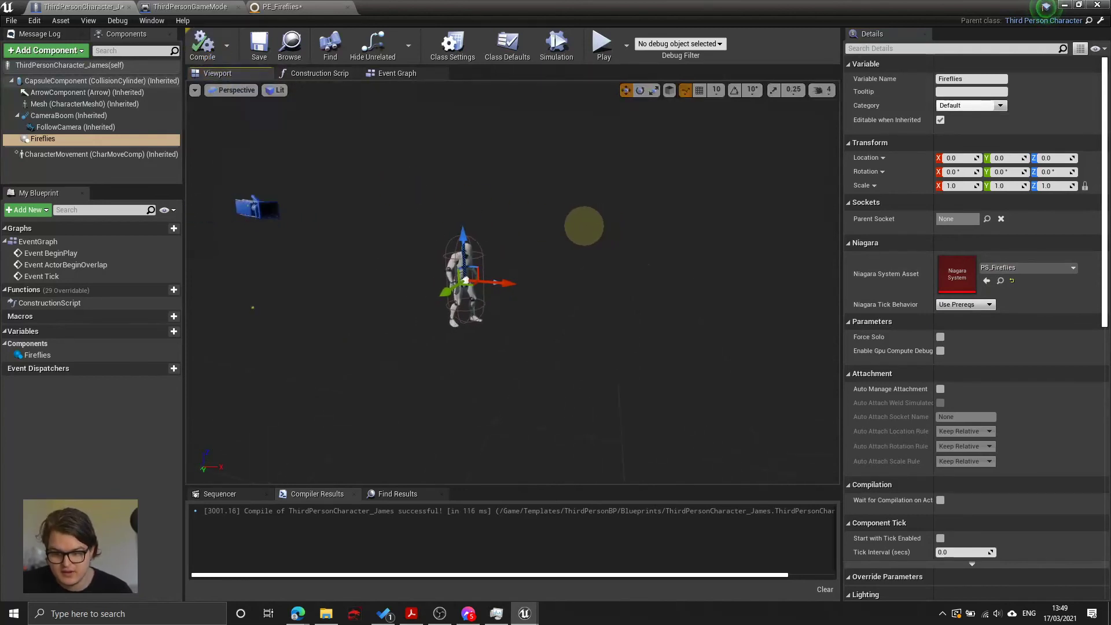
{"action": "key", "text": "a"}
{"action": "right_click_drag", "start_coordinate": [675, 290], "coordinate": [642, 268]}
{"action": "key", "text": "w"}
{"action": "key", "text": "q"}
{"action": "key", "text": "w"}
{"action": "key", "text": "s"}
{"action": "key", "text": "e"}
{"action": "key", "text": "d"}
{"action": "key", "text": "w"}
{"action": "key", "text": "q"}
{"action": "left_click_drag", "start_coordinate": [532, 242], "coordinate": [534, 194]}
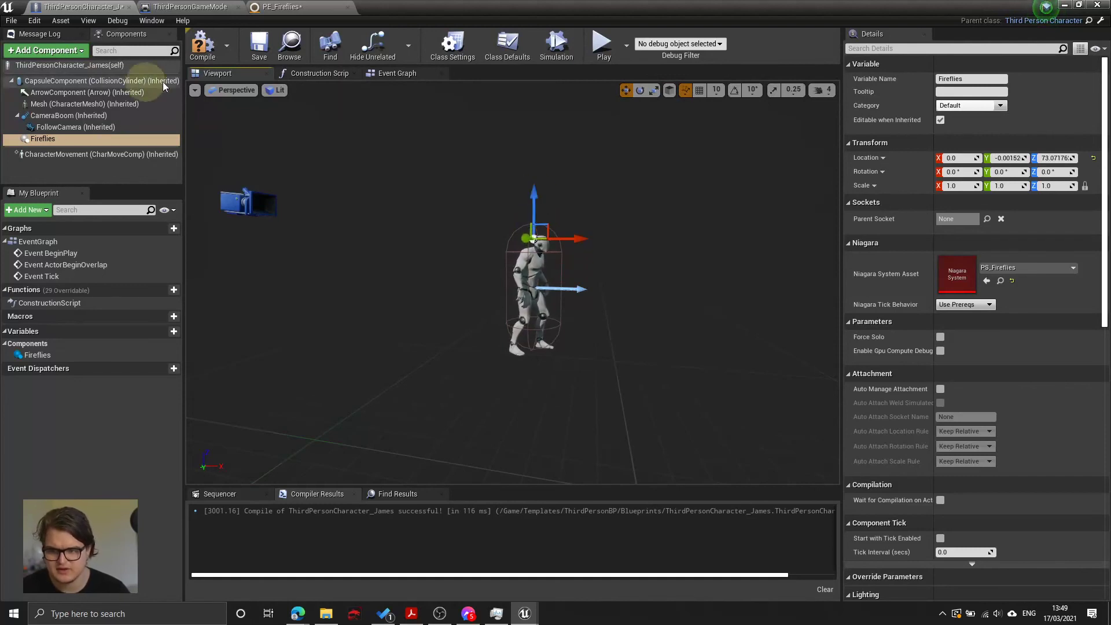
{"action": "left_click", "coordinate": [203, 44]}
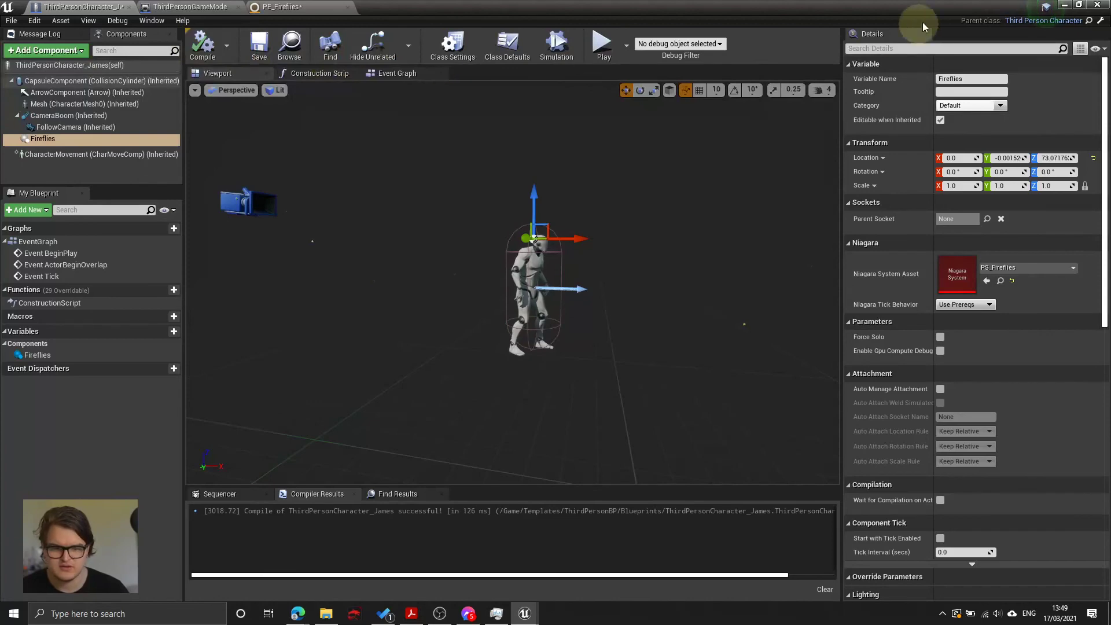
Step: Return to the level, delete the PS_Fireflies actor from the scene, and save the level
{"action": "left_click", "coordinate": [1067, 7]}
{"action": "right_click_drag", "start_coordinate": [663, 209], "coordinate": [703, 203]}
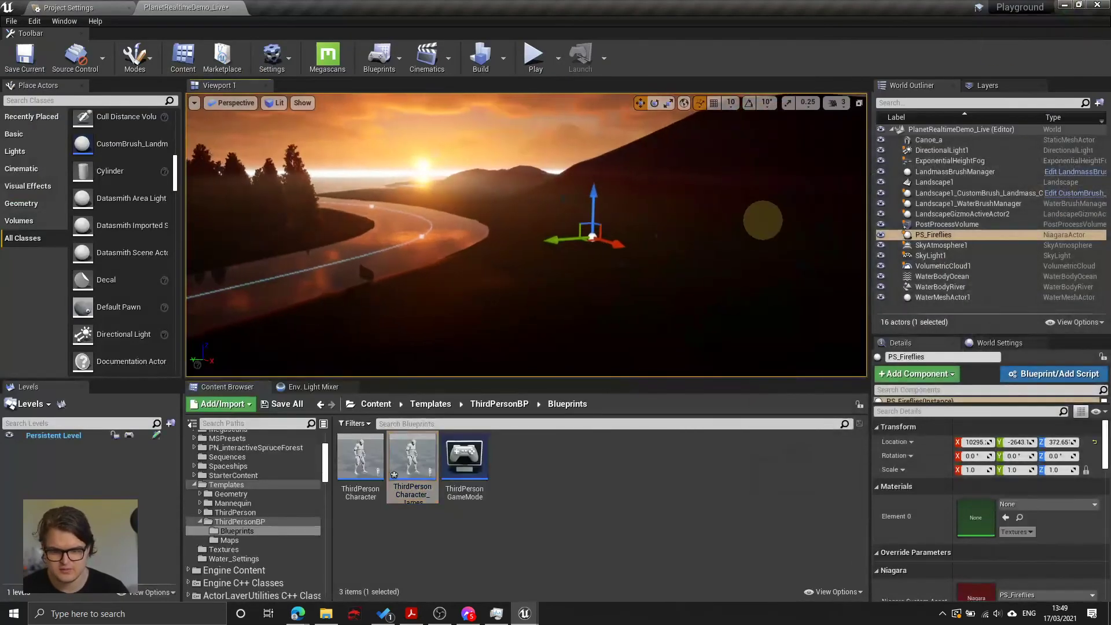
{"action": "left_click", "coordinate": [940, 235]}
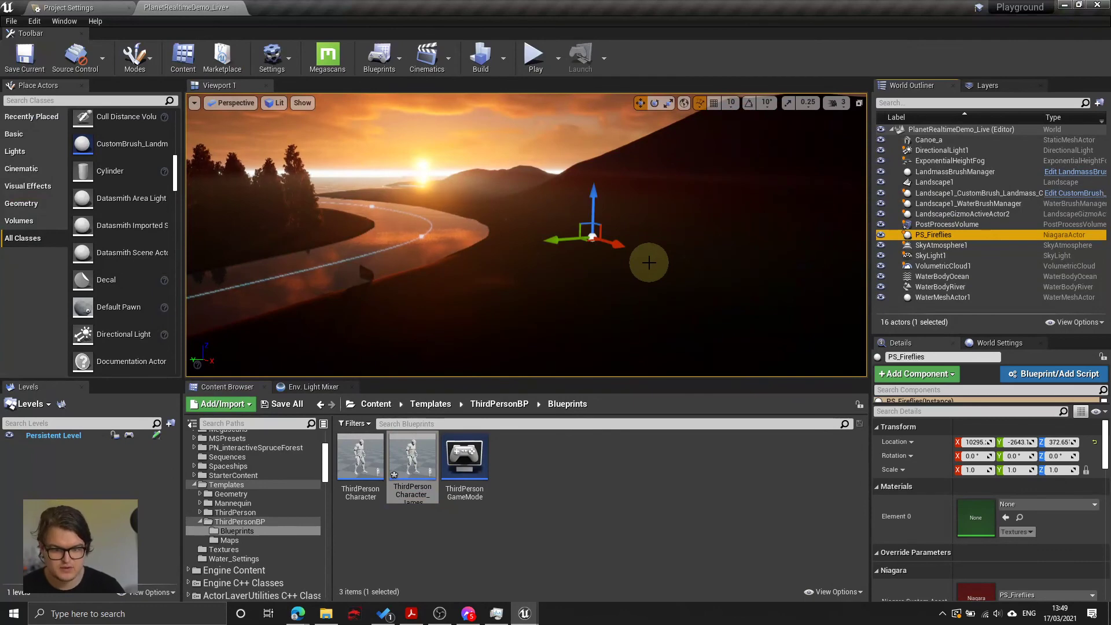
{"action": "key", "text": "Delete"}
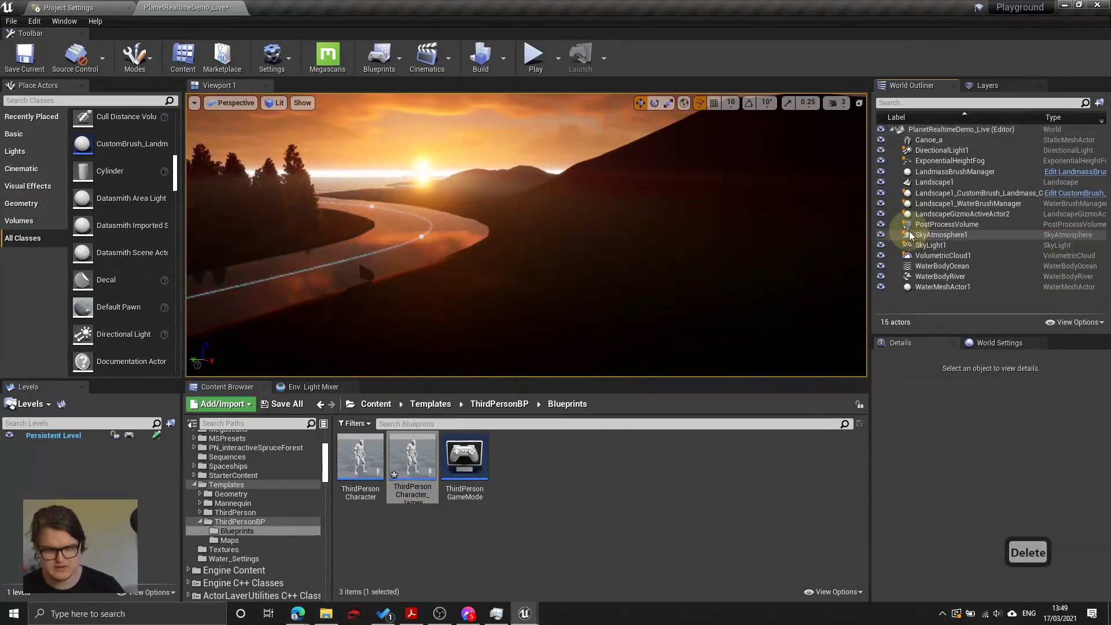
{"action": "key", "text": "ctrl+s"}
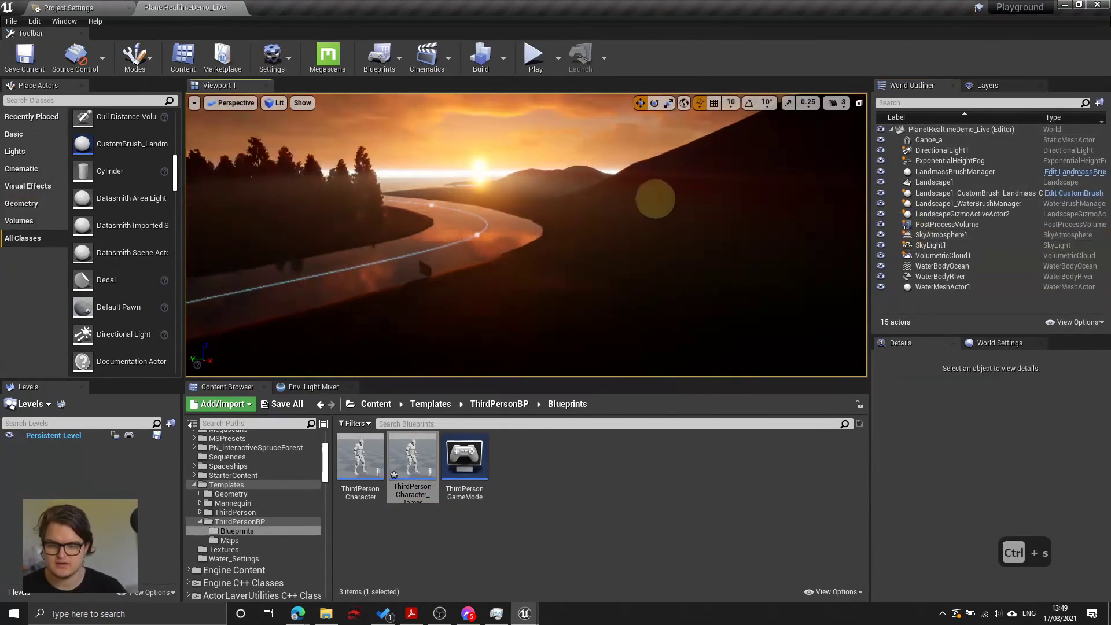
Step: Play the level from the lake shore and walk the character around to examine the fireflies surrounding it
{"action": "mouse_move", "coordinate": [654, 198]}
{"action": "right_mouse_down"}
{"action": "mouse_move", "coordinate": [454, 191]}
{"action": "mouse_move", "coordinate": [719, 208]}
{"action": "mouse_move", "coordinate": [661, 208]}
{"action": "right_mouse_up"}
{"action": "key", "text": "a"}
{"action": "key", "text": "a"}
{"action": "key", "text": "w"}
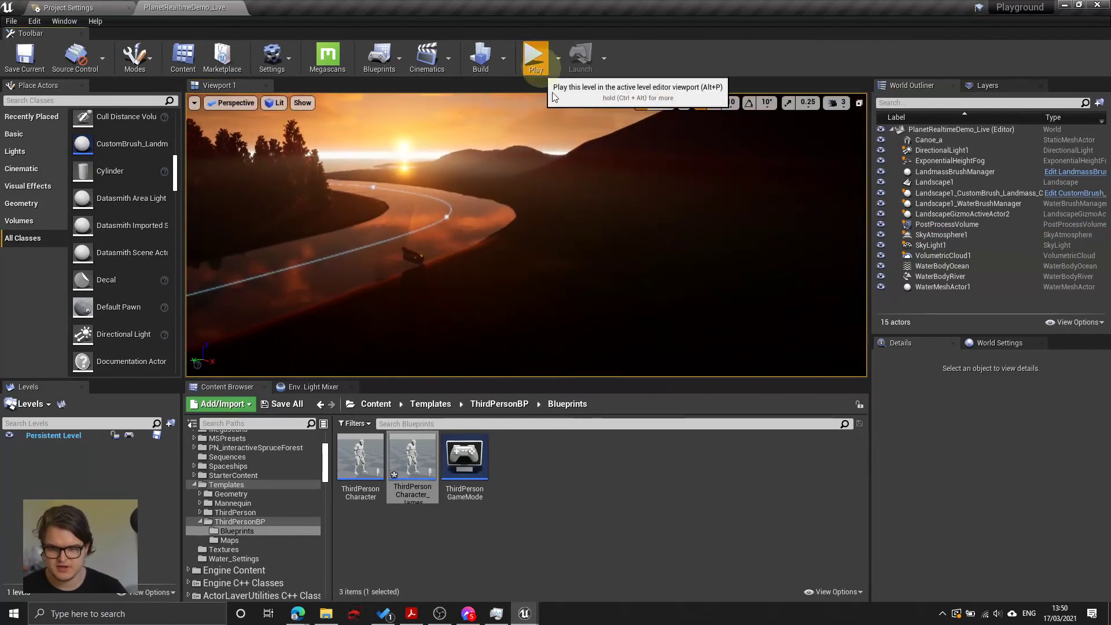
{"action": "left_click", "coordinate": [535, 57]}
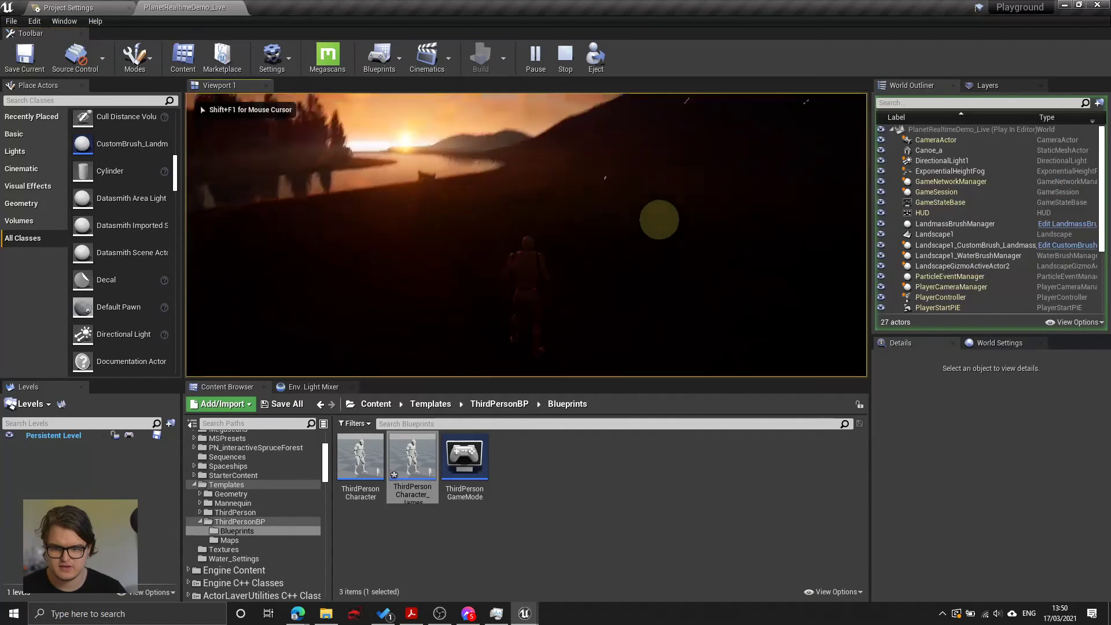
{"action": "key", "text": "w"}
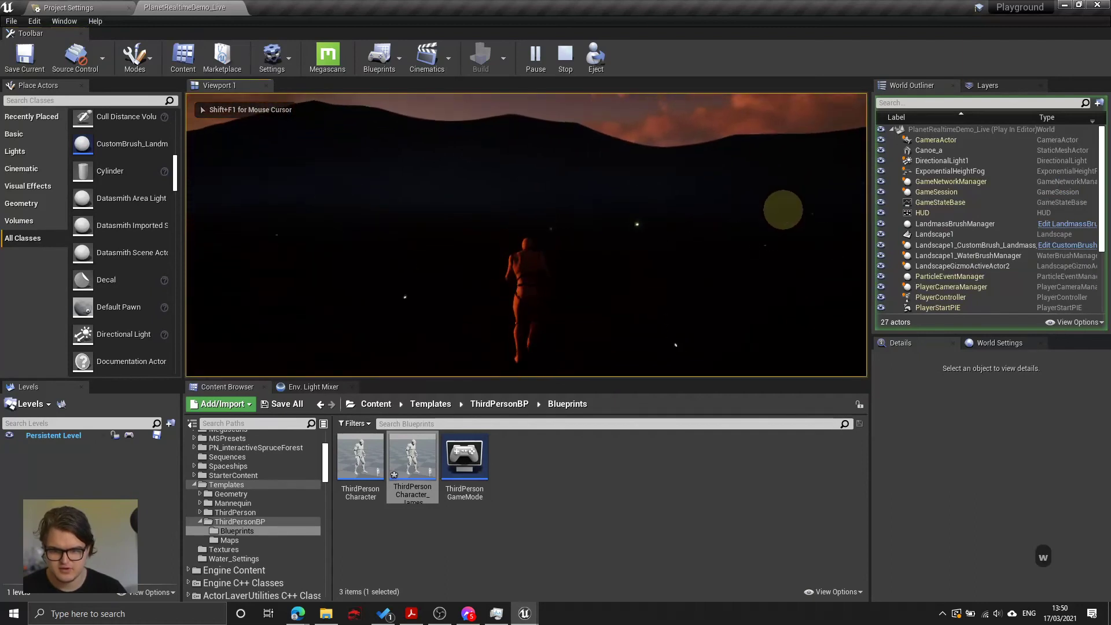
{"action": "key", "text": "a"}
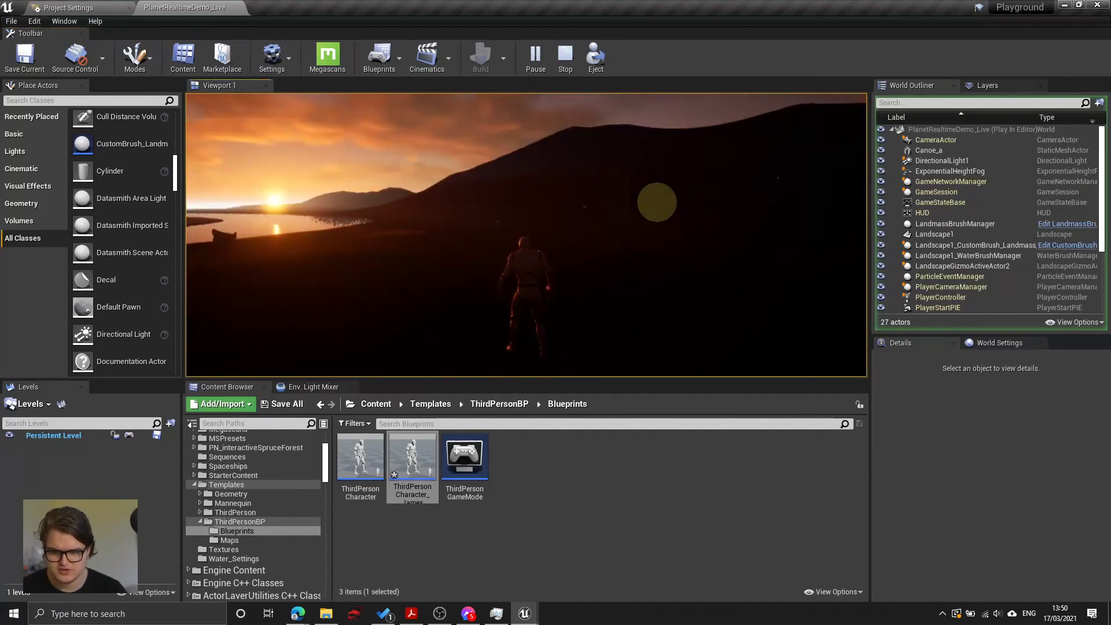
{"action": "key", "text": "d"}
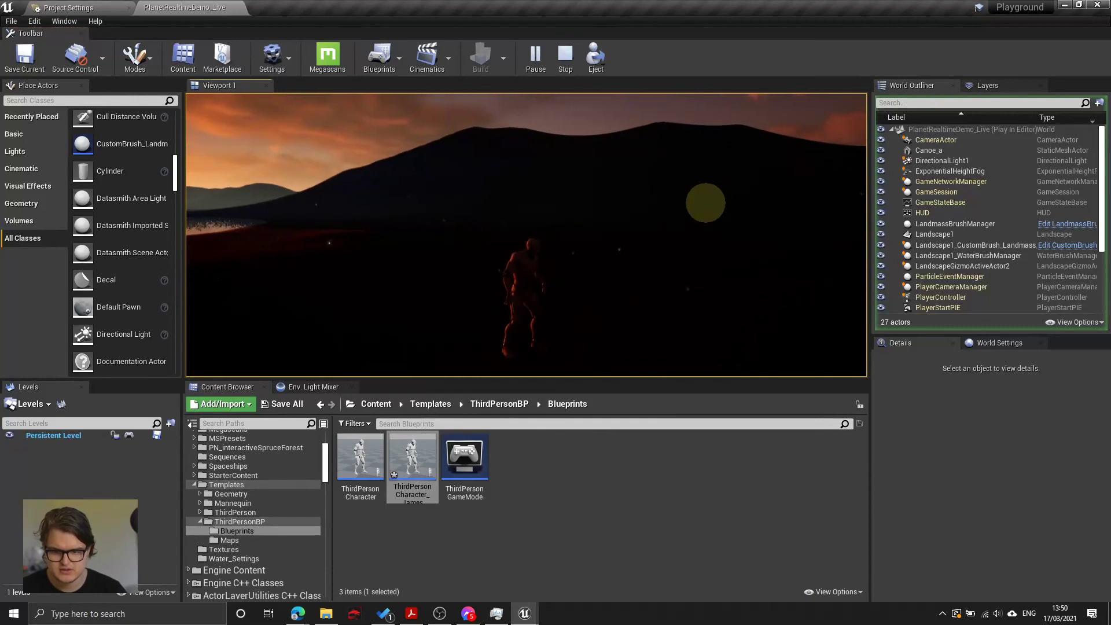
{"action": "key", "text": "a"}
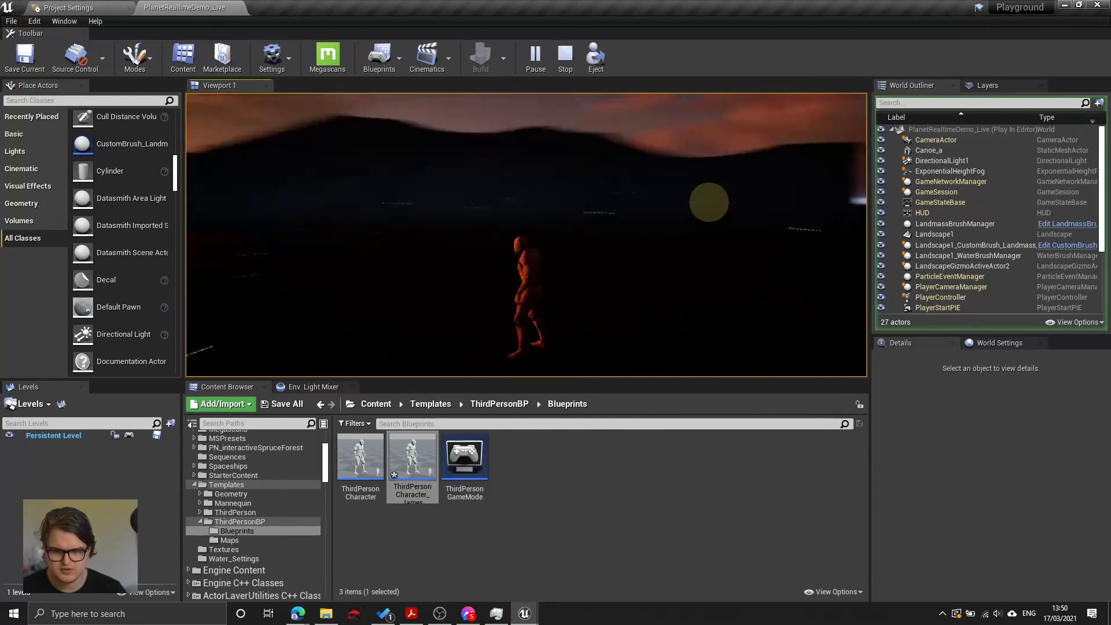
{"action": "key", "text": "d"}
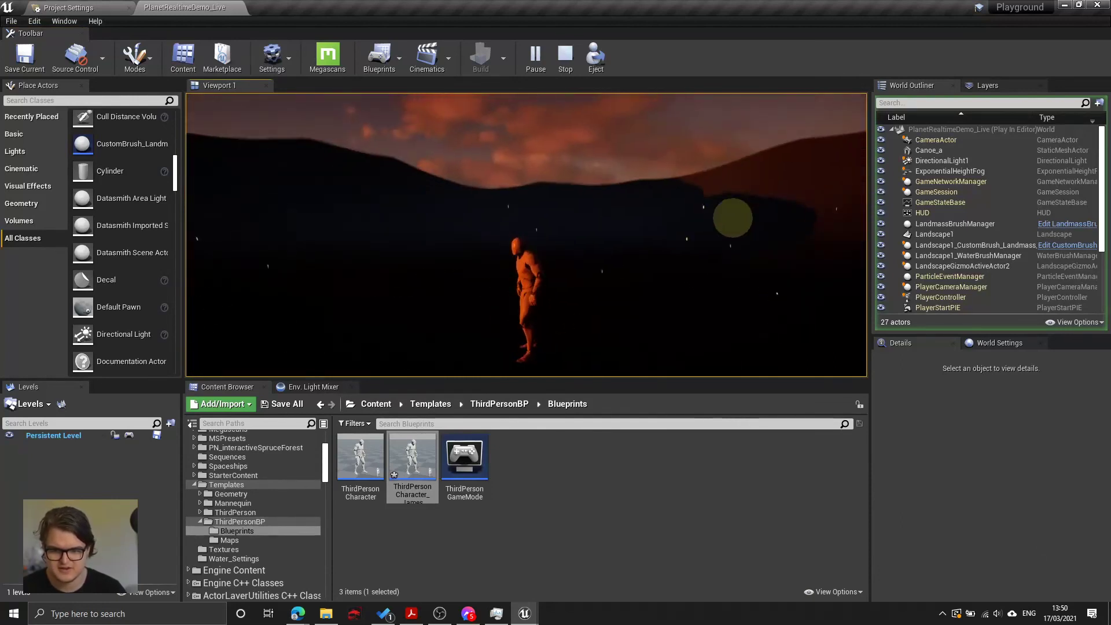
{"action": "key", "text": "a"}
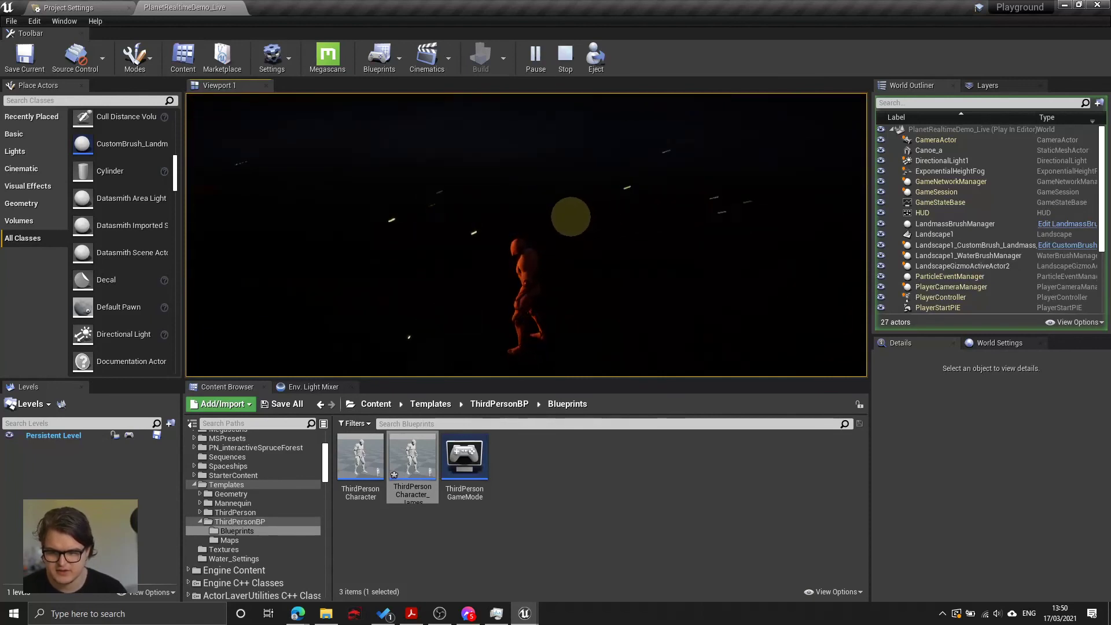
Step: Run the character along the lake shore toward the sunset to examine how the fireflies follow it
{"action": "key", "text": "w"}
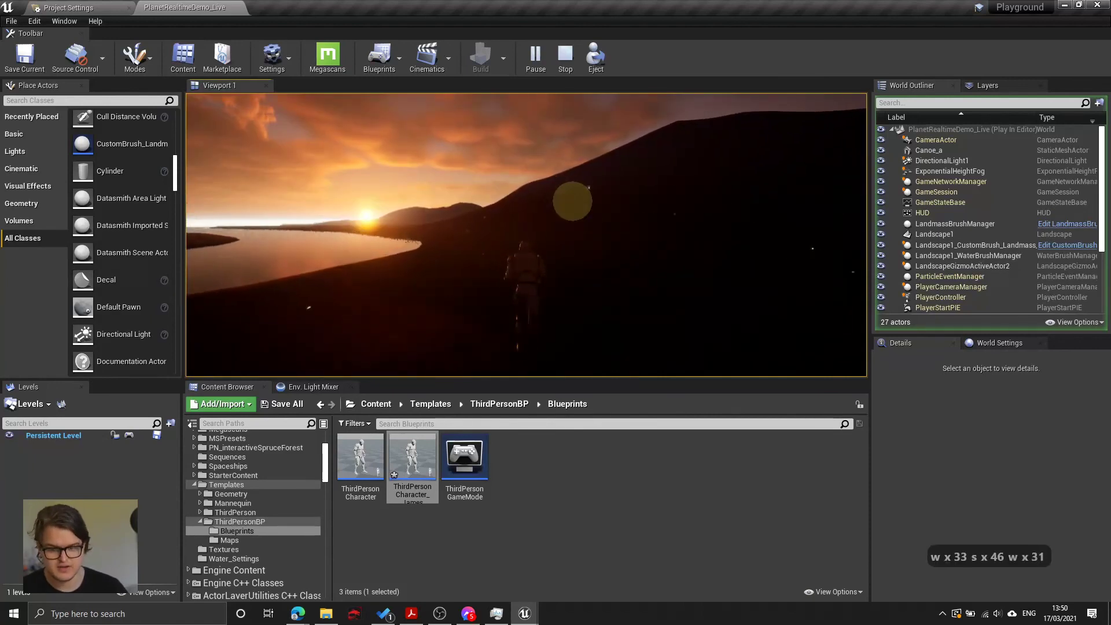
{"action": "key", "text": "w"}
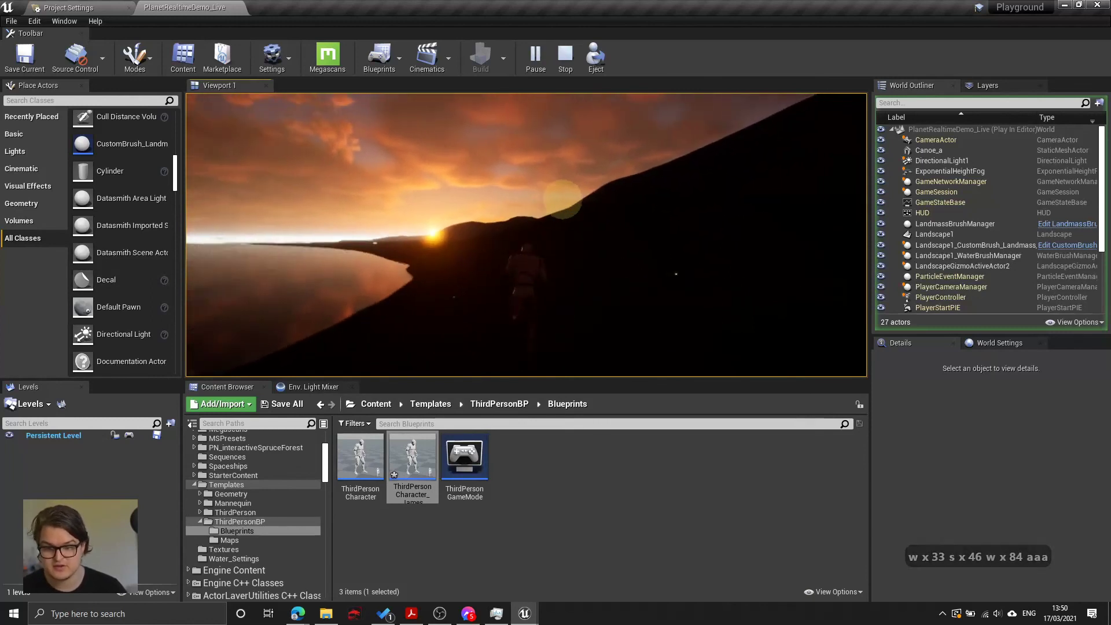
{"action": "key", "text": "a"}
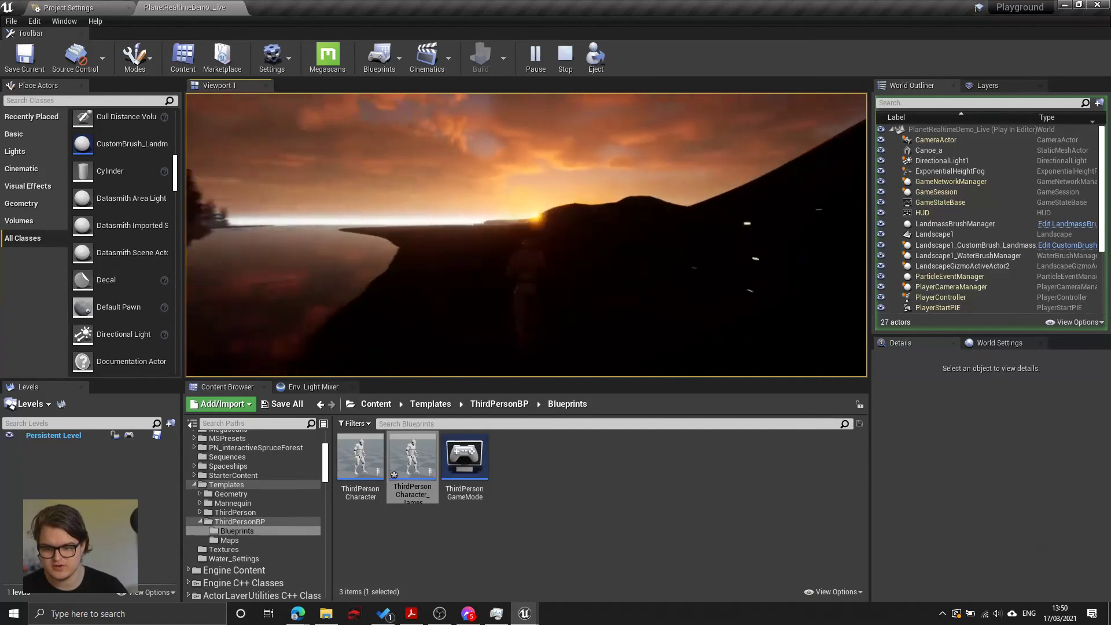
{"action": "key", "text": "d"}
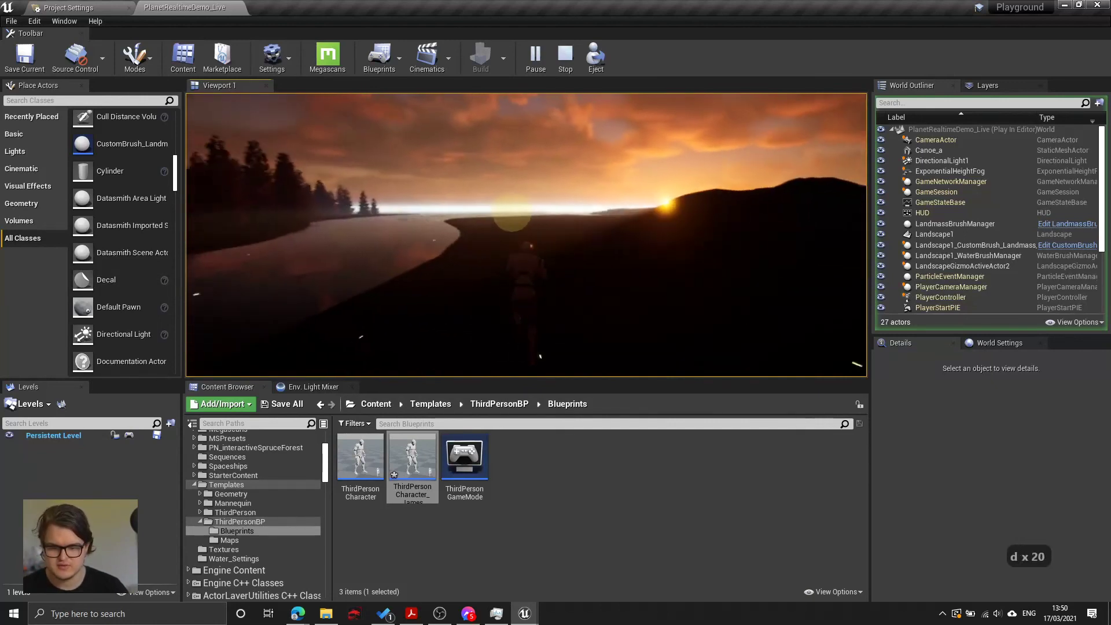
{"action": "key", "text": "a"}
{"action": "key", "text": "a"}
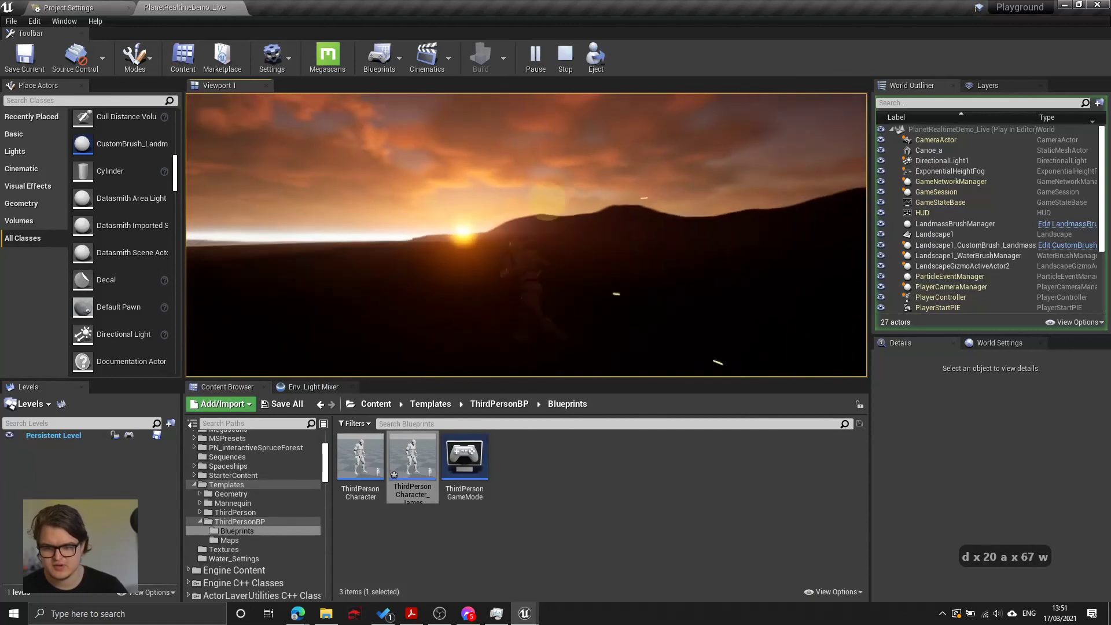
{"action": "key", "text": "w"}
{"action": "key", "text": "w"}
{"action": "key", "text": "d"}
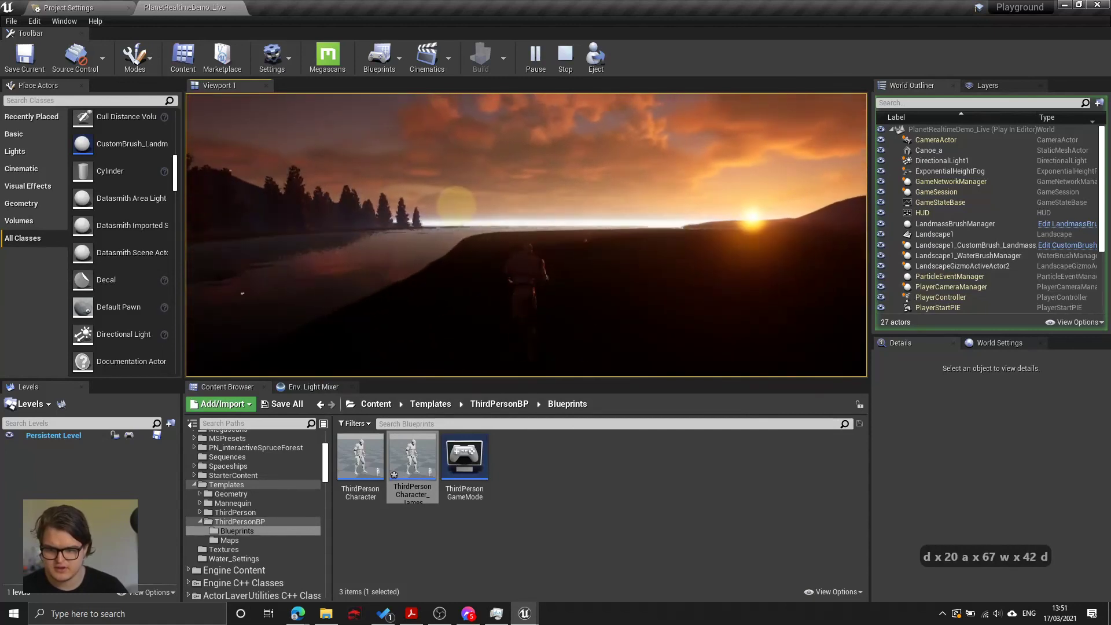